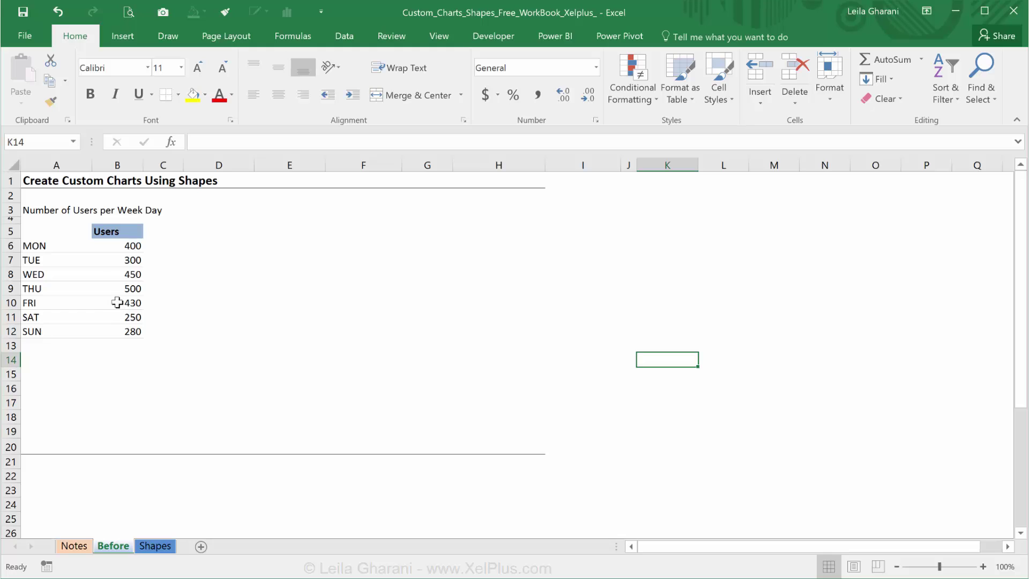
Insert a clustered column chart of the weekday Users table (A5:B12) and place it beside the table.
drag(61, 237, 131, 331)
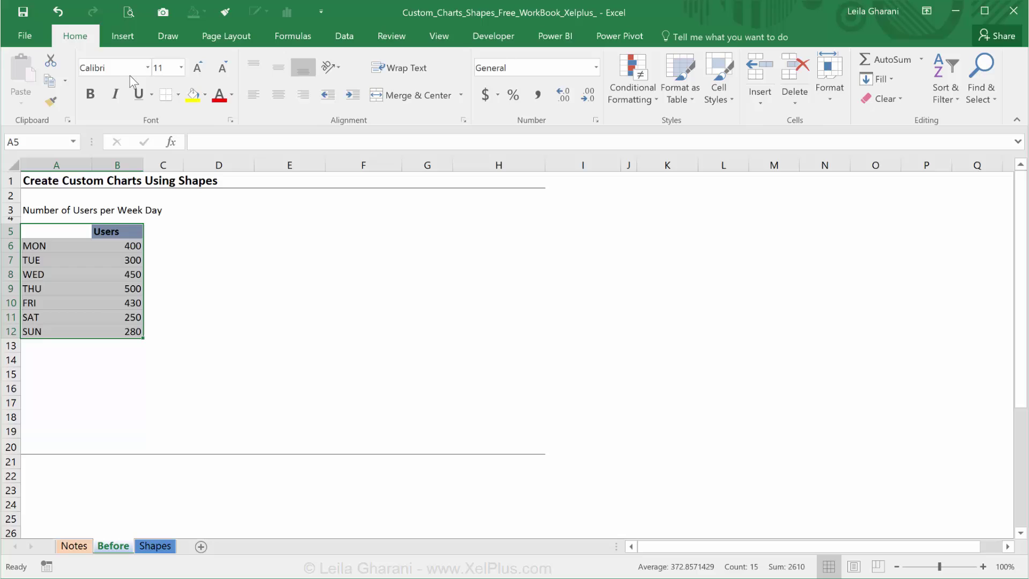
click(122, 36)
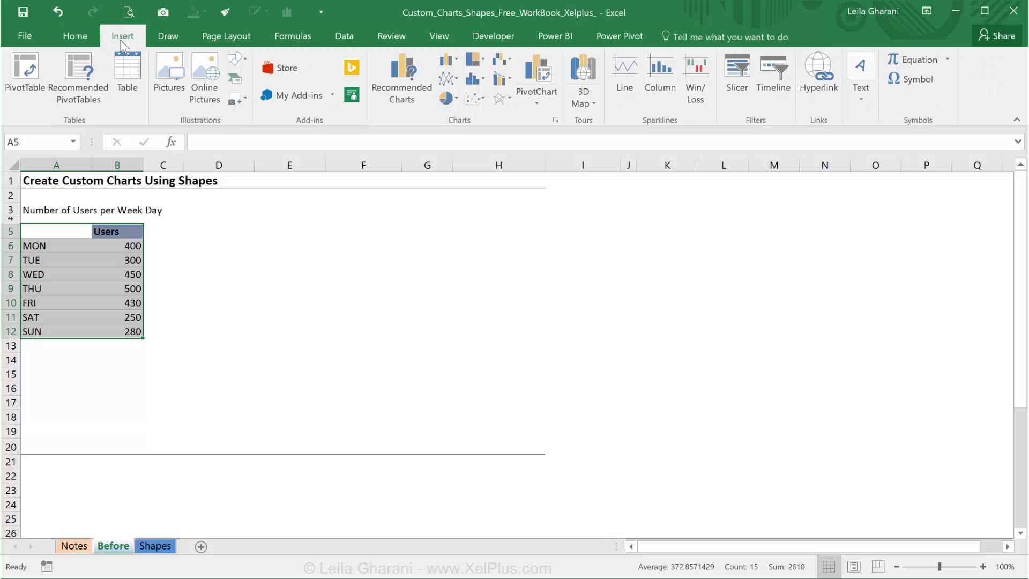
click(446, 60)
click(448, 91)
drag(405, 258, 351, 220)
Delete the chart's horizontal gridlines and vertical value axis.
click(364, 266)
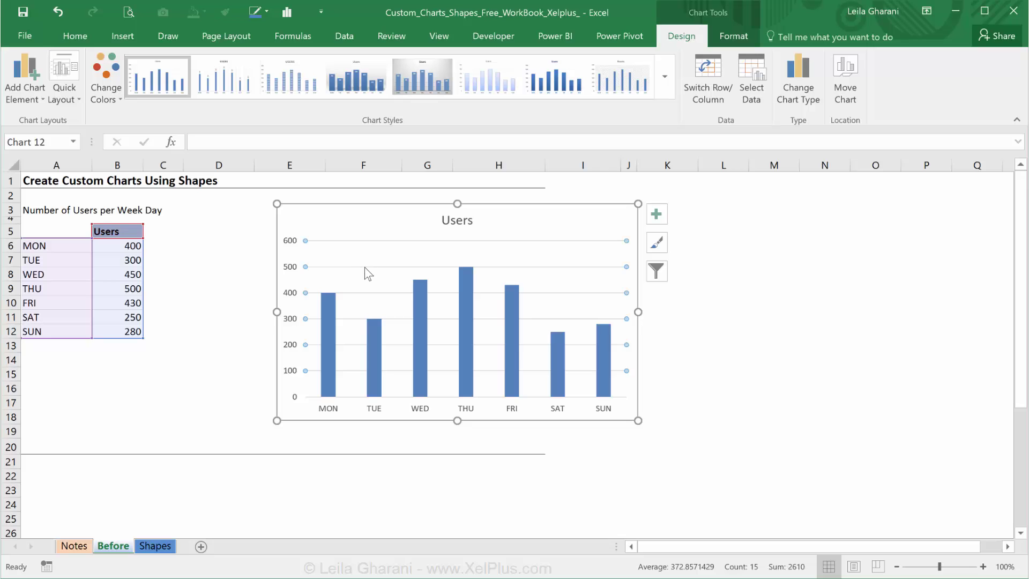
key(Delete)
click(291, 276)
key(Delete)
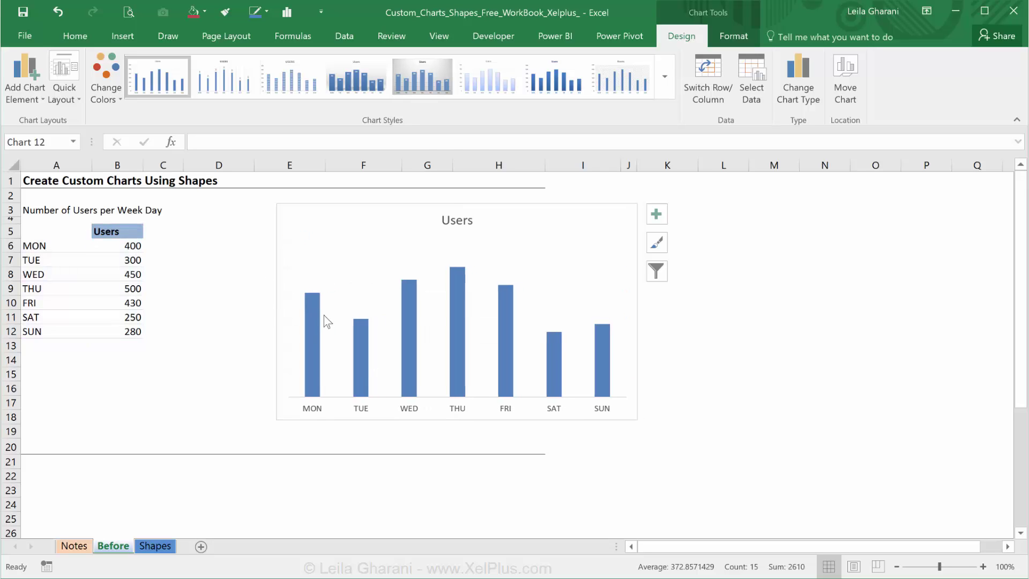
Add data labels to the Users bars and select the gap width value in Format Data Series.
click(315, 312)
right_click(315, 311)
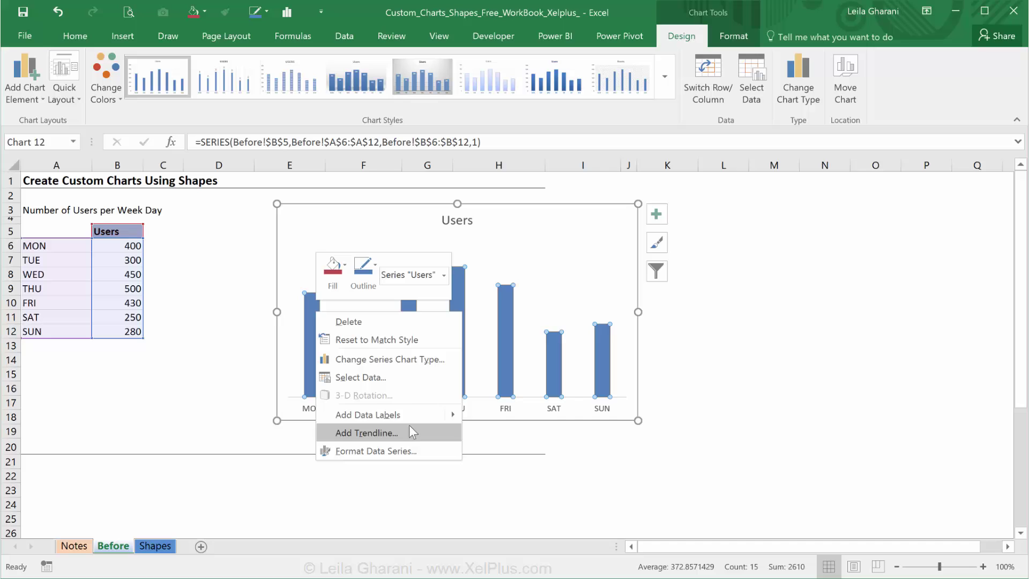
mouse_move(411, 414)
click(476, 416)
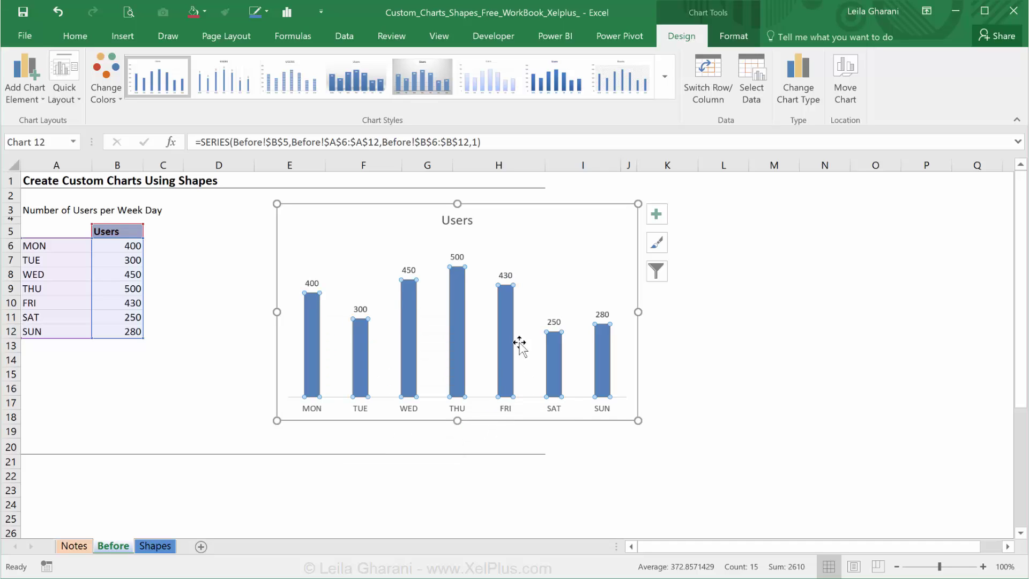
right_click(504, 367)
click(563, 490)
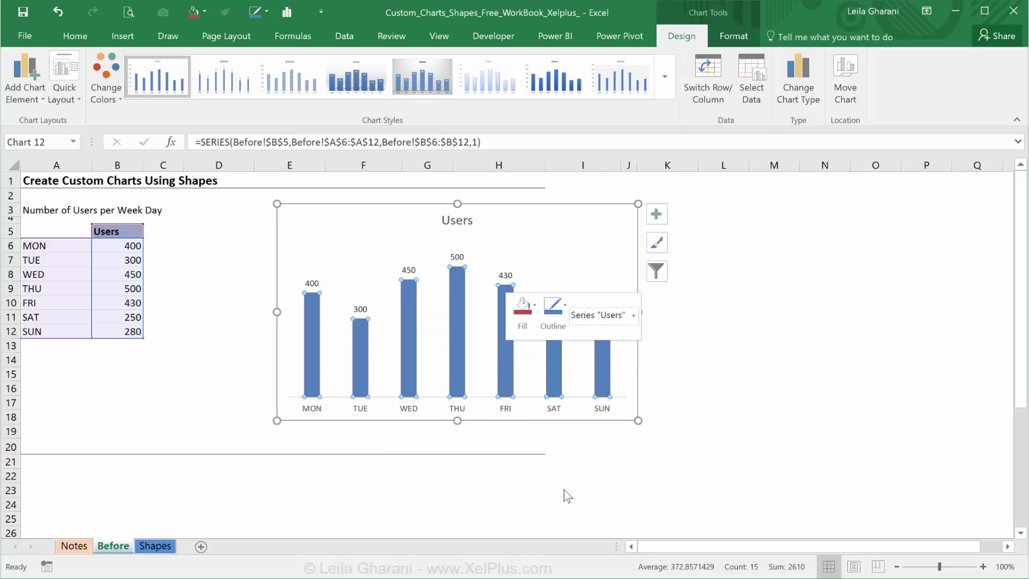
drag(980, 327, 944, 333)
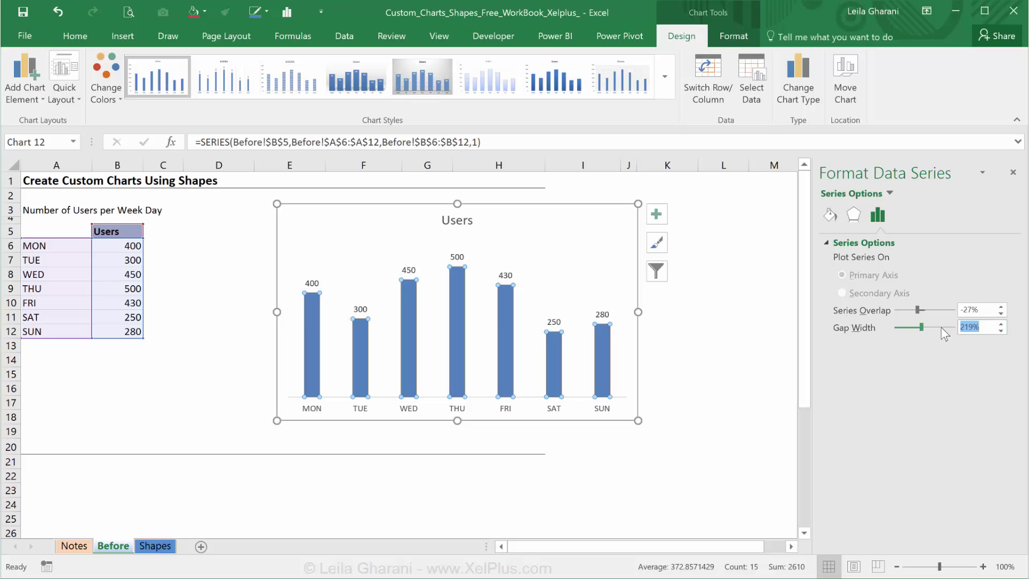
Set the gap width to 70% and link the chart title to cell A3.
text(70)
click(743, 373)
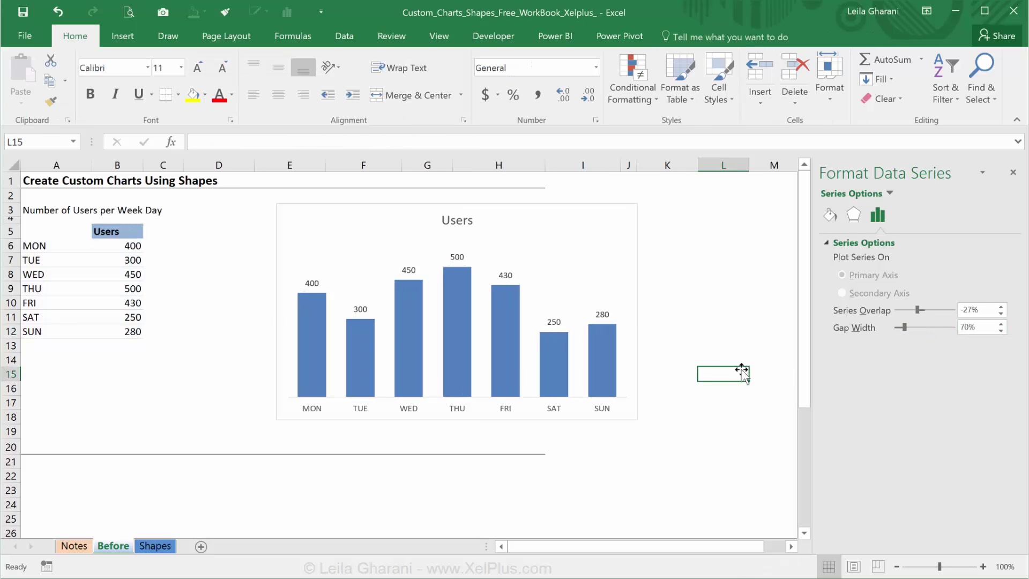
click(462, 219)
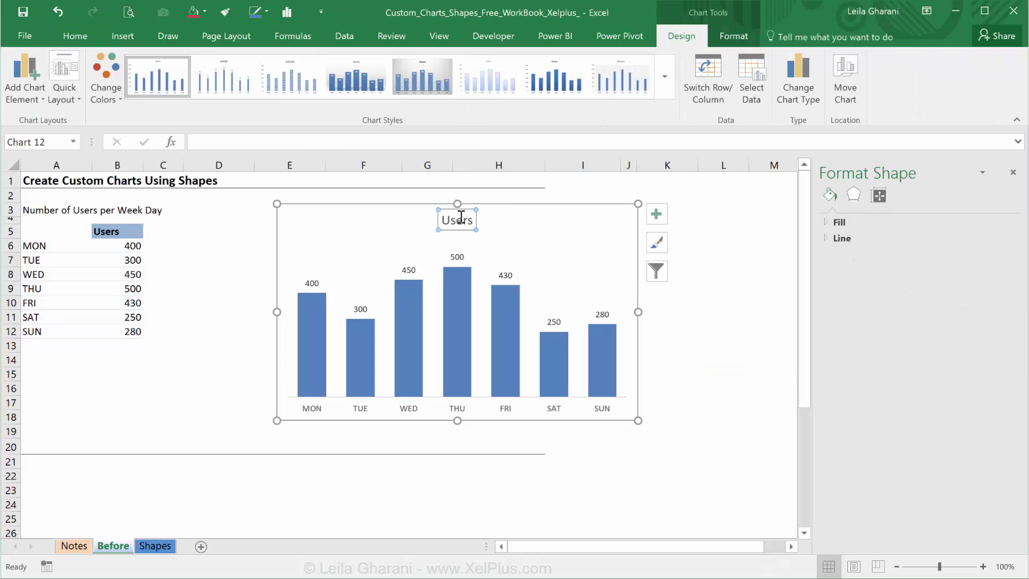
click(305, 141)
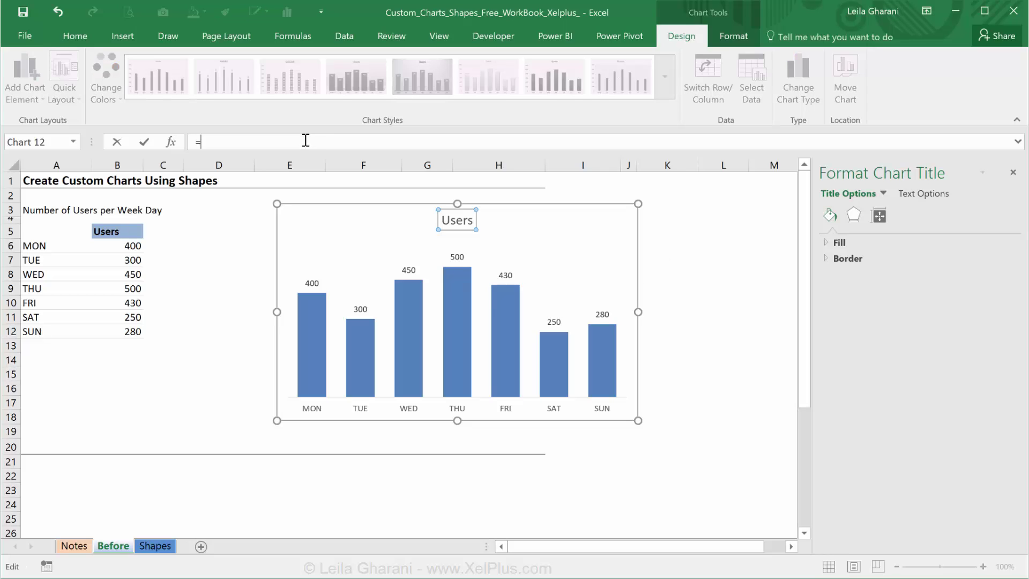
text(=)
click(44, 205)
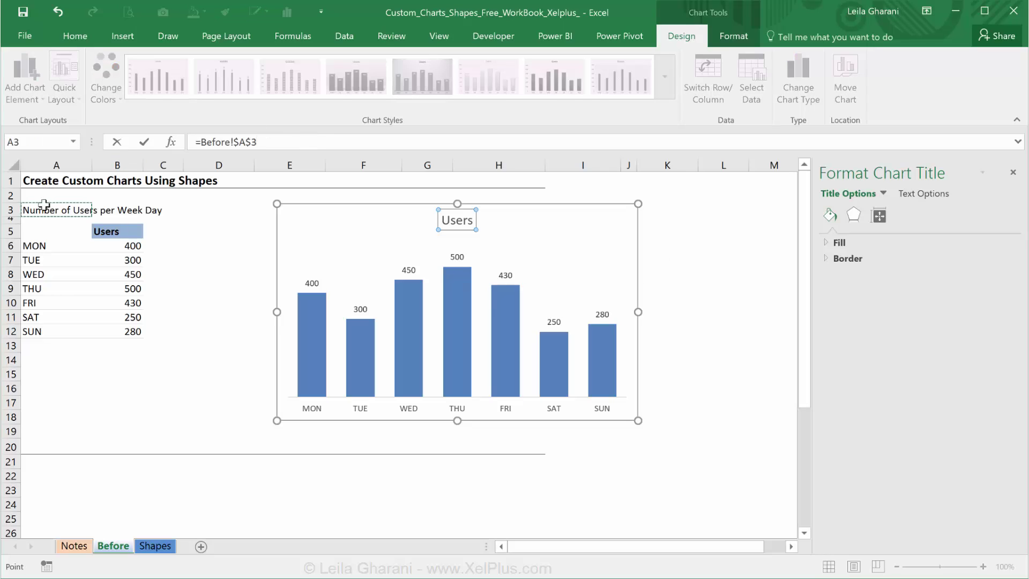
key(Return)
Set the chart area's shape outline to No Outline.
click(320, 226)
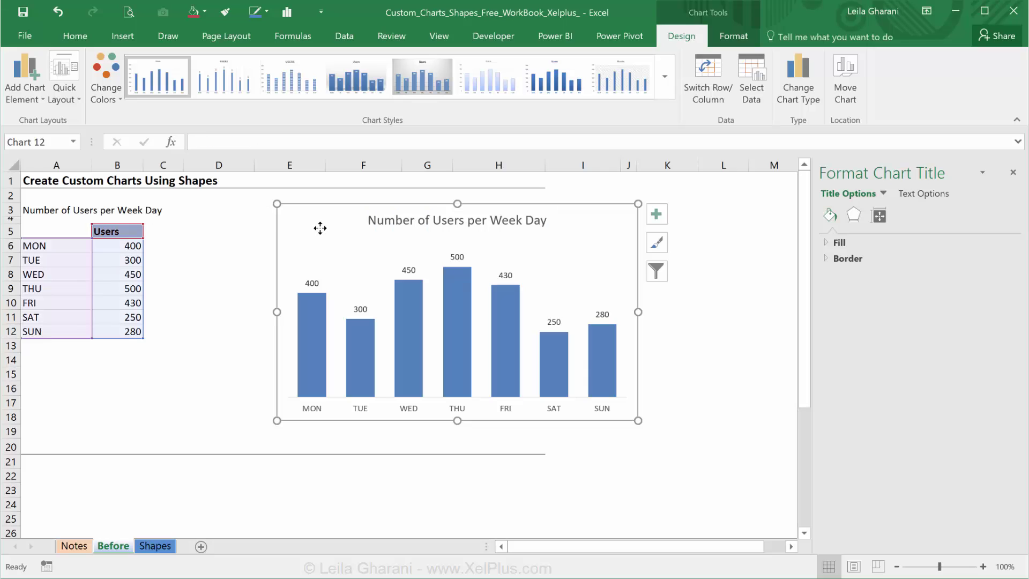
click(267, 11)
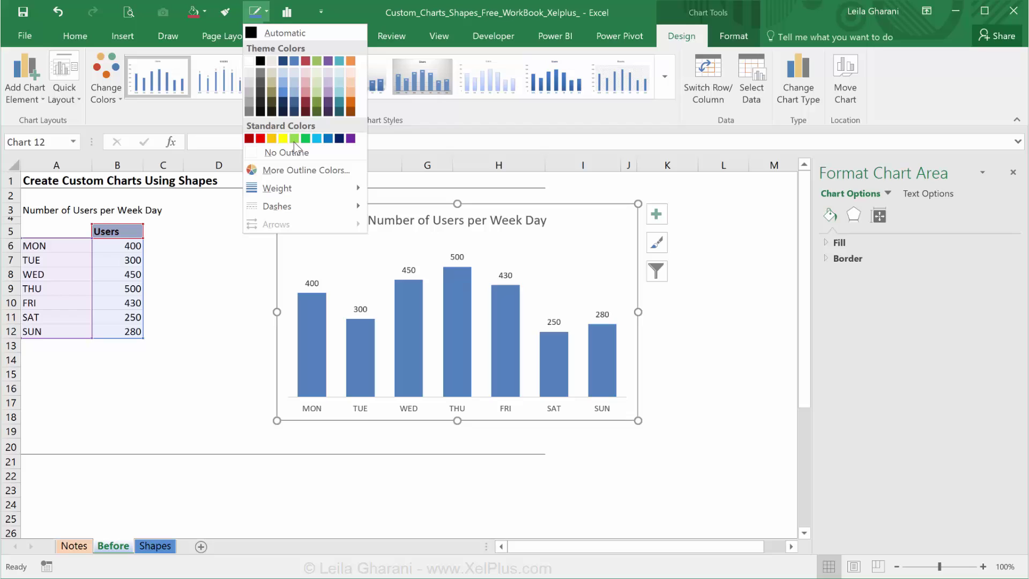
click(272, 152)
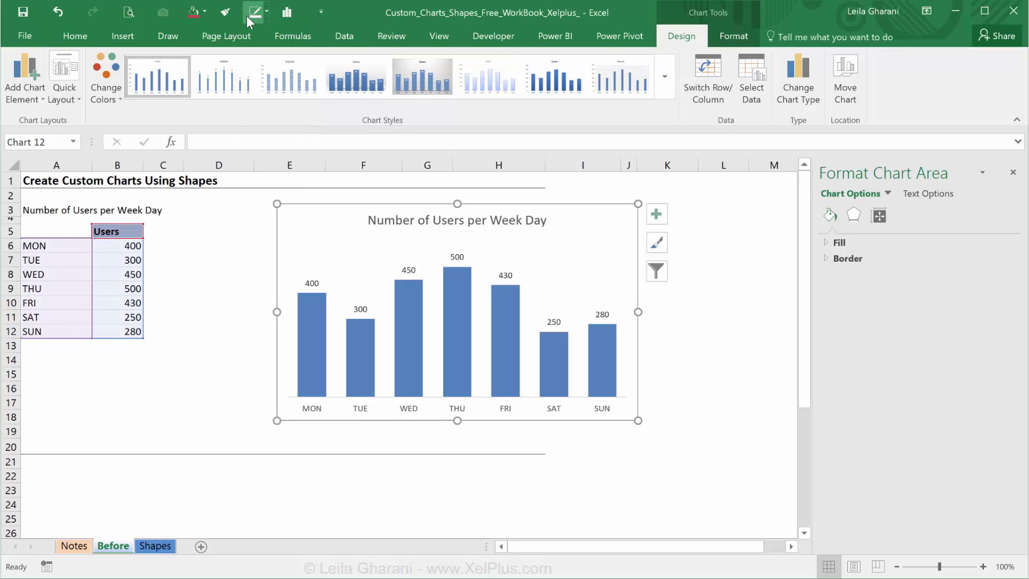
click(729, 38)
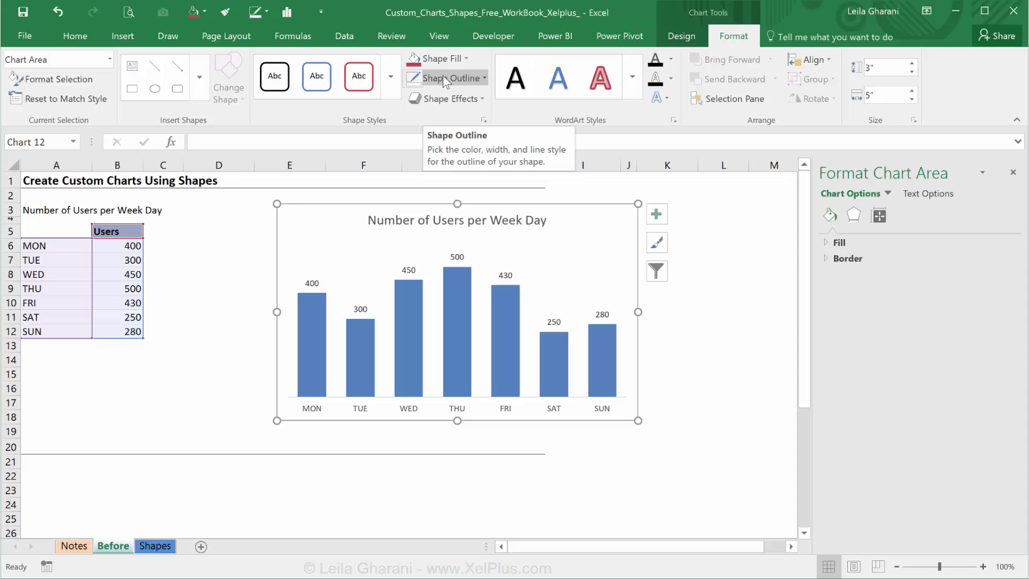
Fill all the Users bars with grey.
click(411, 323)
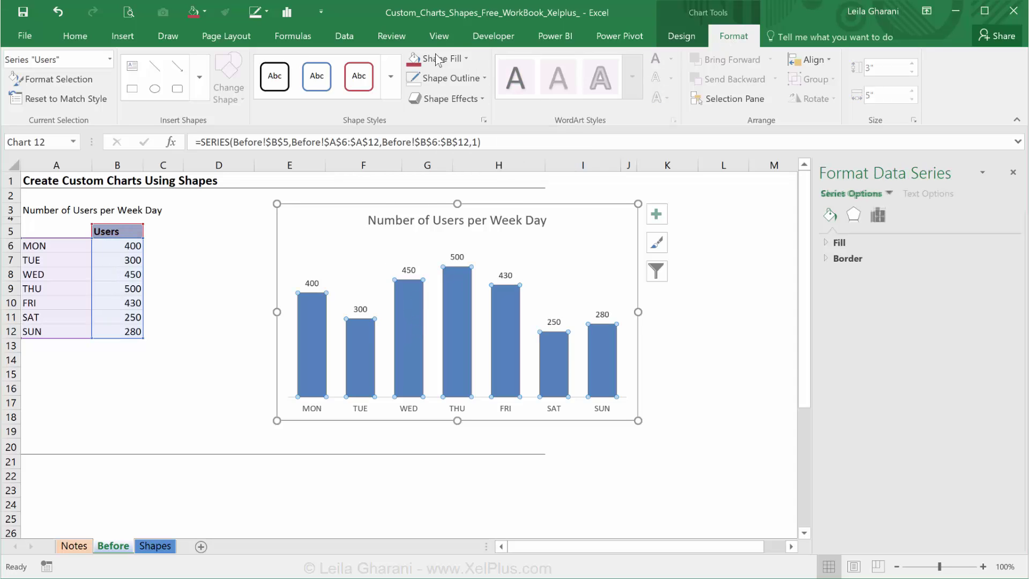
click(466, 58)
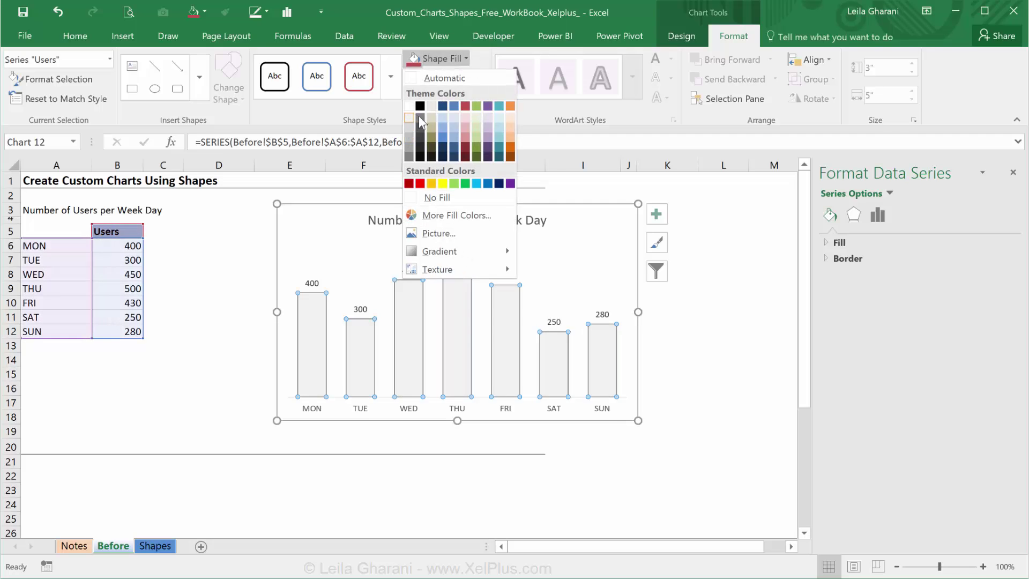
click(420, 116)
click(232, 246)
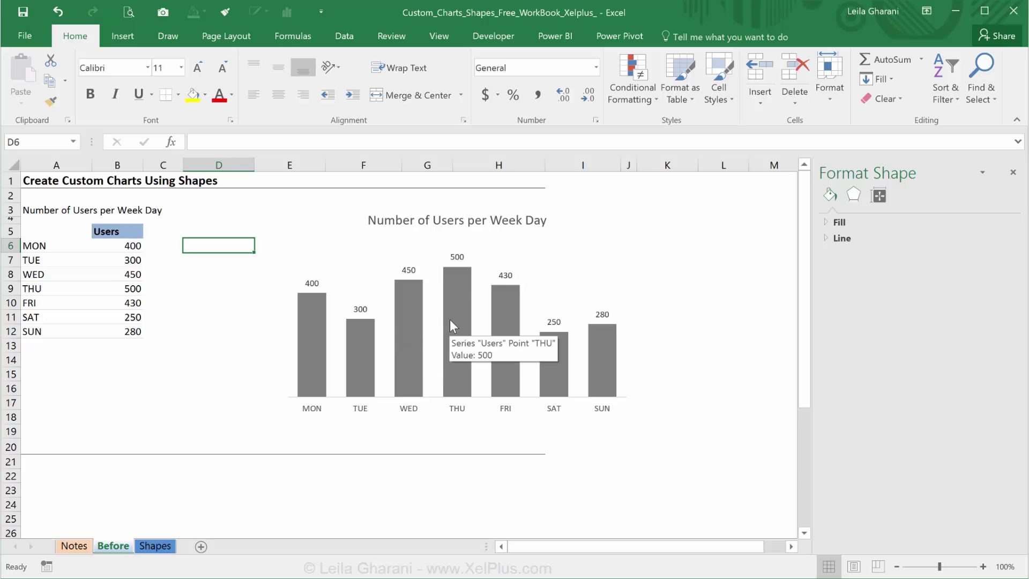
Fill only the THU bar with green.
click(455, 286)
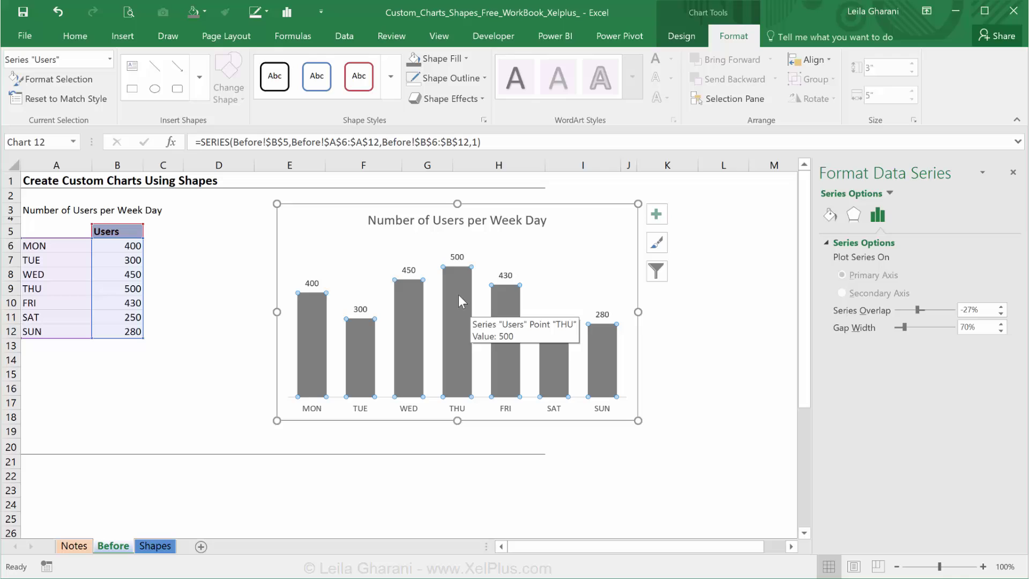
click(458, 294)
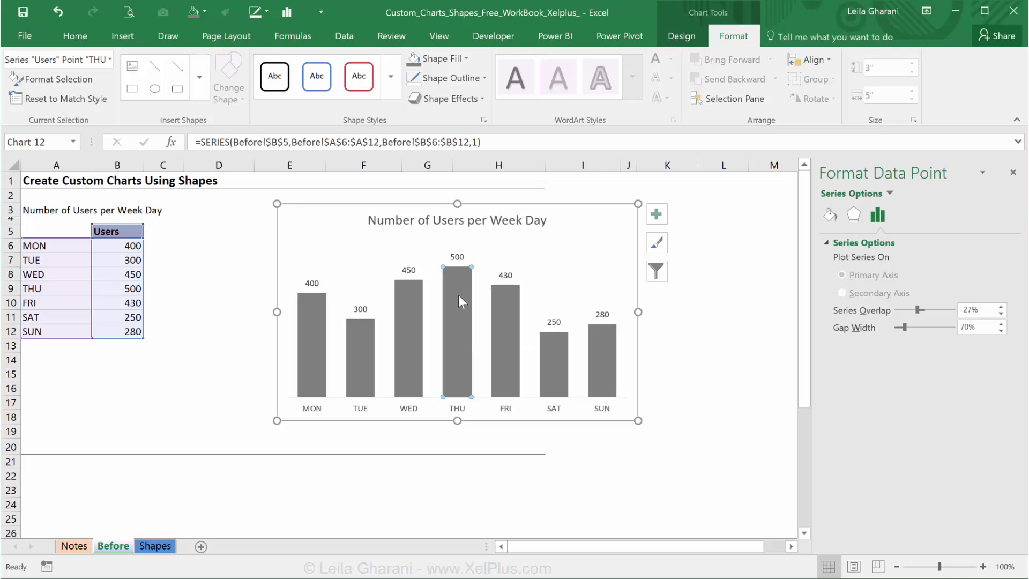
click(464, 57)
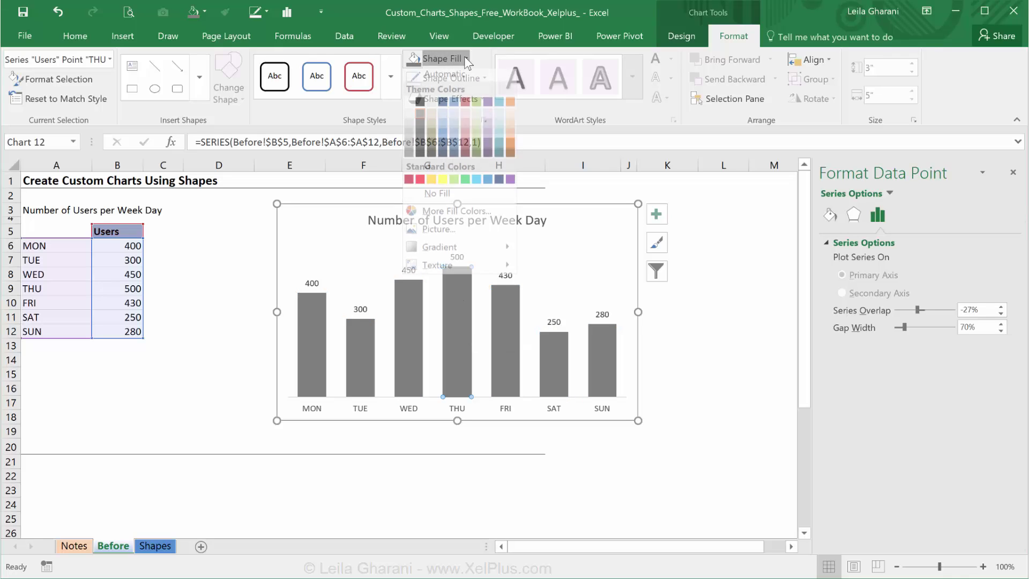
click(476, 106)
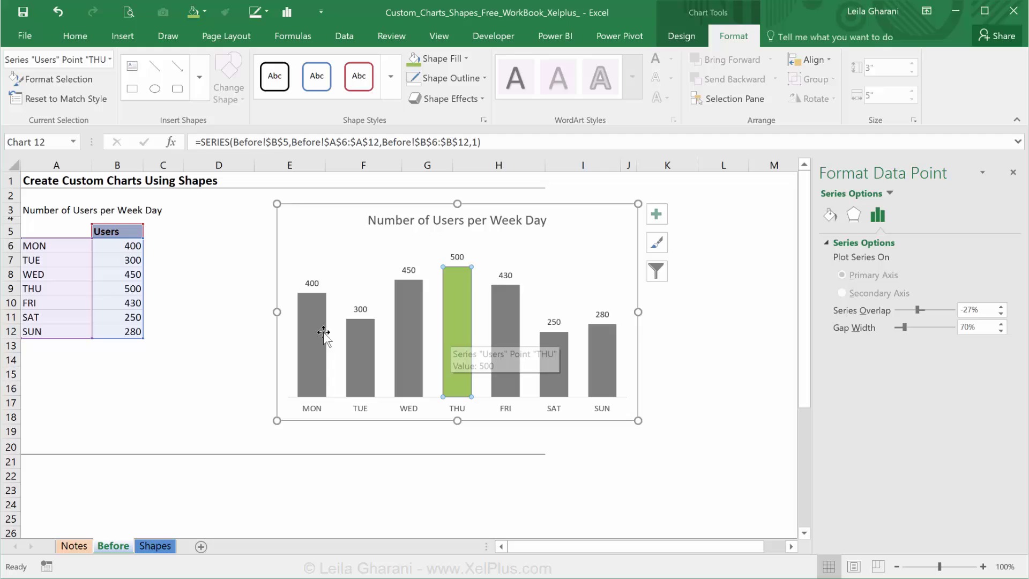
Test TUE at 600 in B7, then undo twice to restore 300 and the grey THU bar.
click(113, 263)
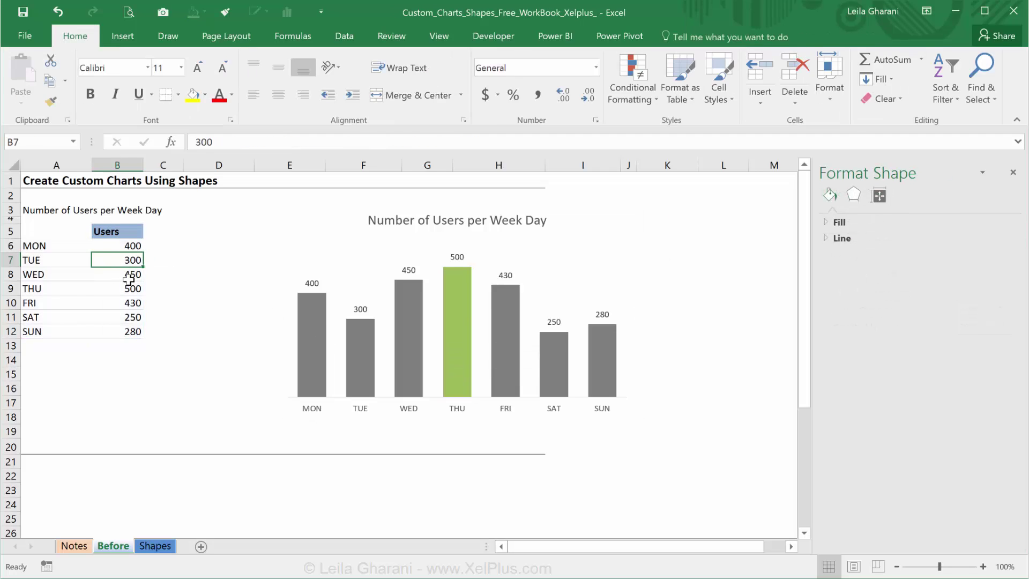
text(600)
key(ctrl+Return)
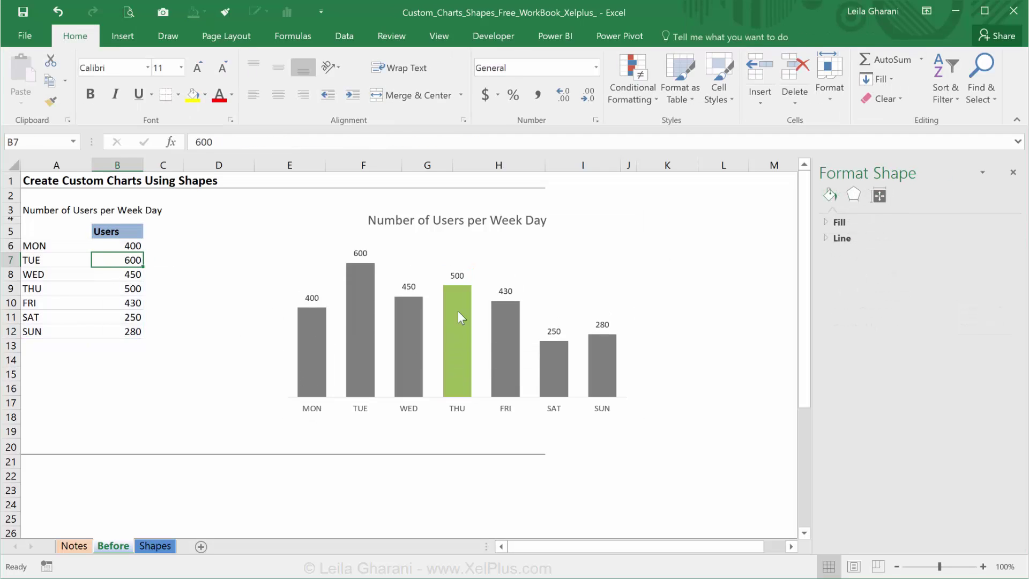
mouse_move(369, 293)
mouse_move(459, 369)
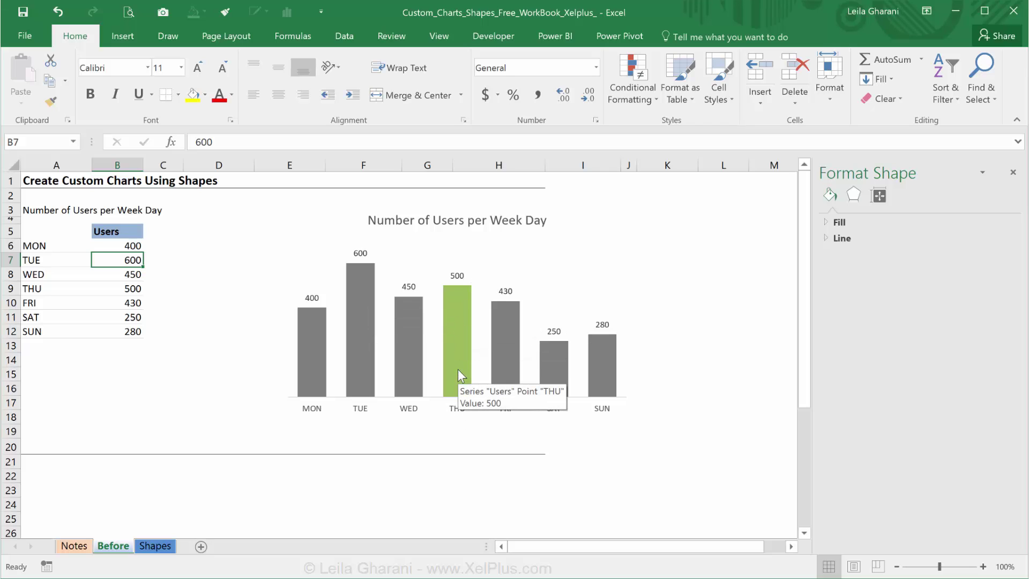
click(58, 11)
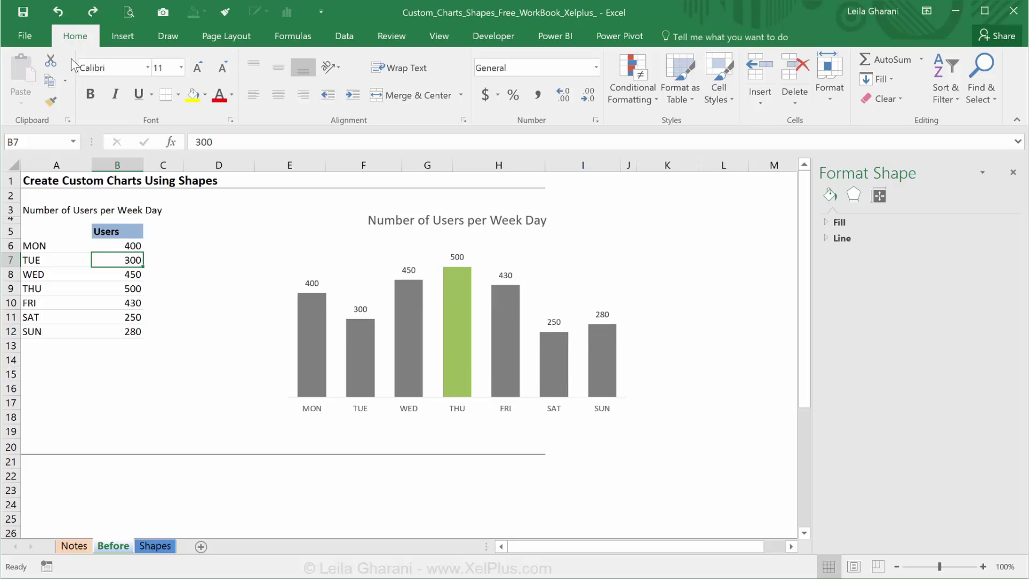
click(62, 12)
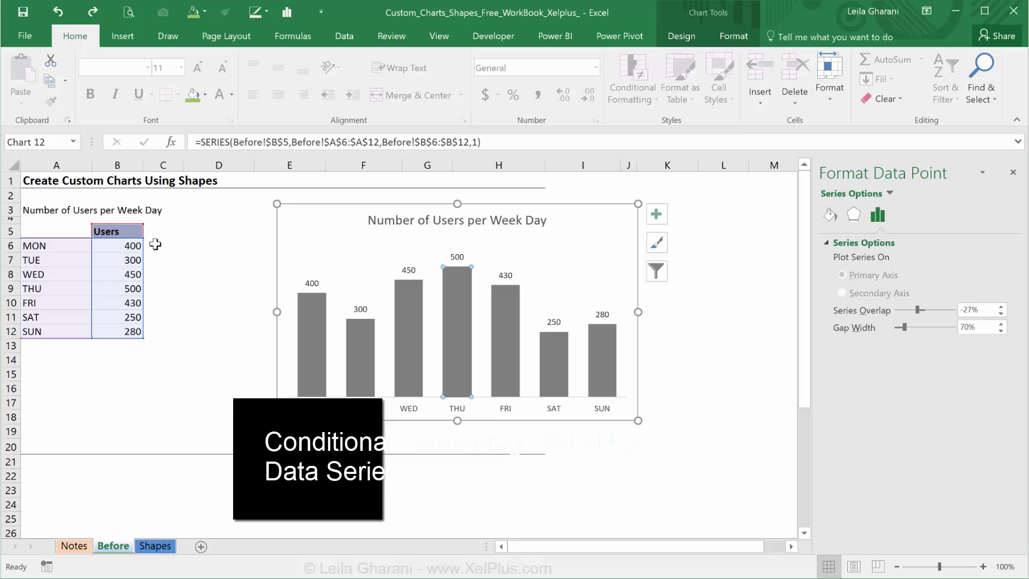
Select the empty cells C6:C12 beside the user counts while reviewing the grey chart.
click(155, 244)
drag(156, 244, 162, 331)
click(152, 274)
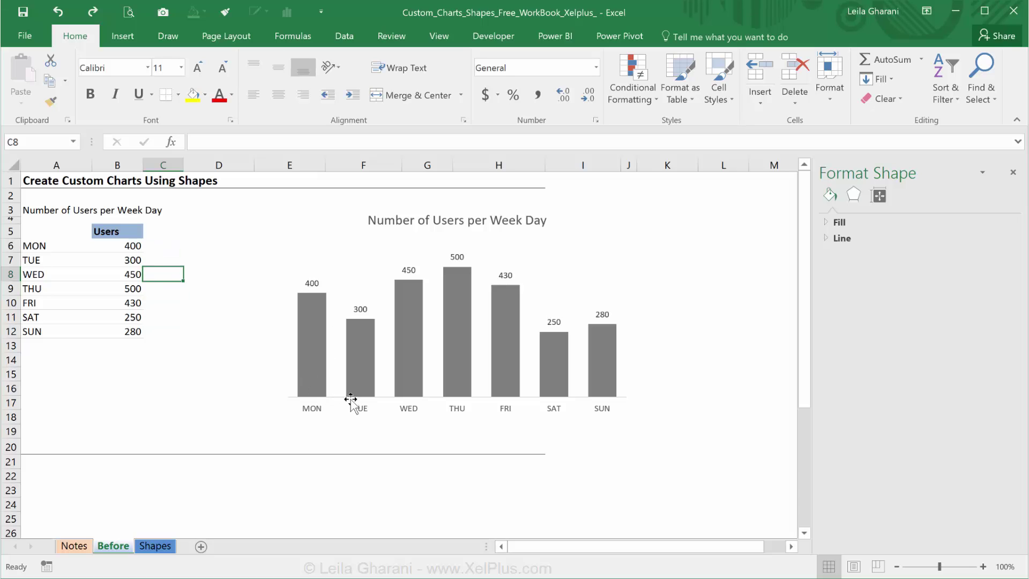
mouse_move(404, 368)
mouse_move(467, 396)
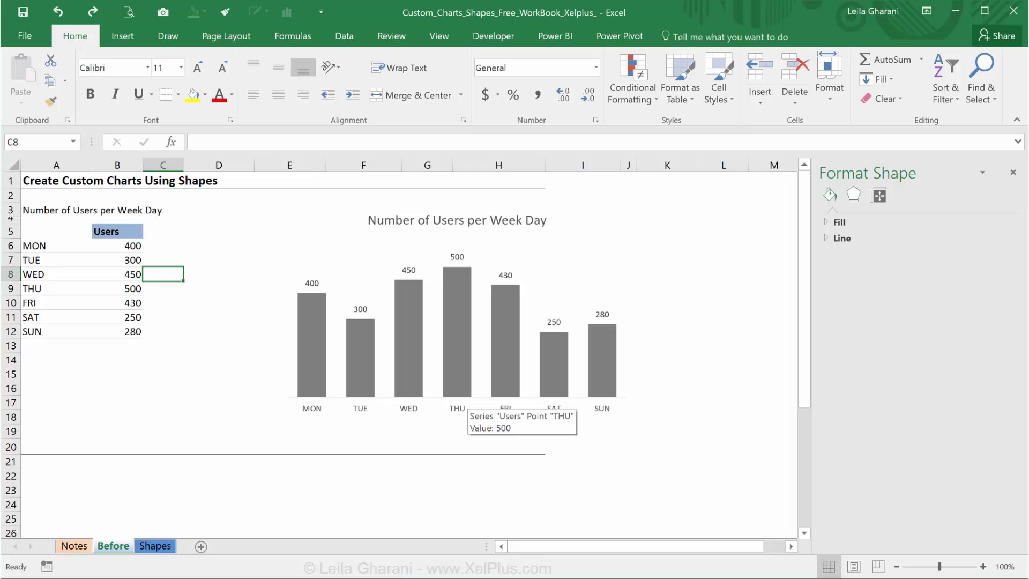
Enter the header Max in C5, noting THU as the busiest day.
key(Up)
key(Up)
key(Up)
text(Max)
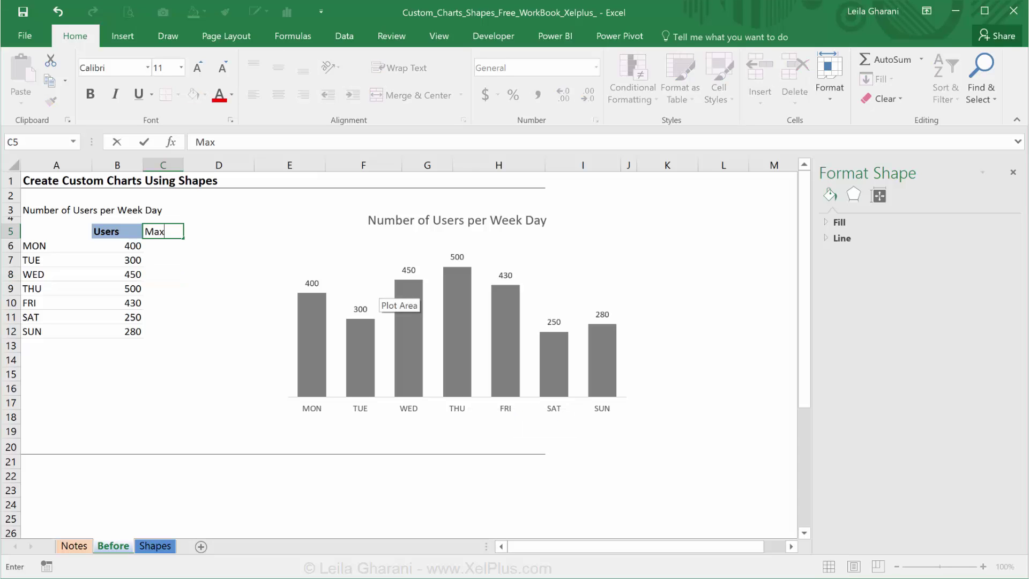
key(Return)
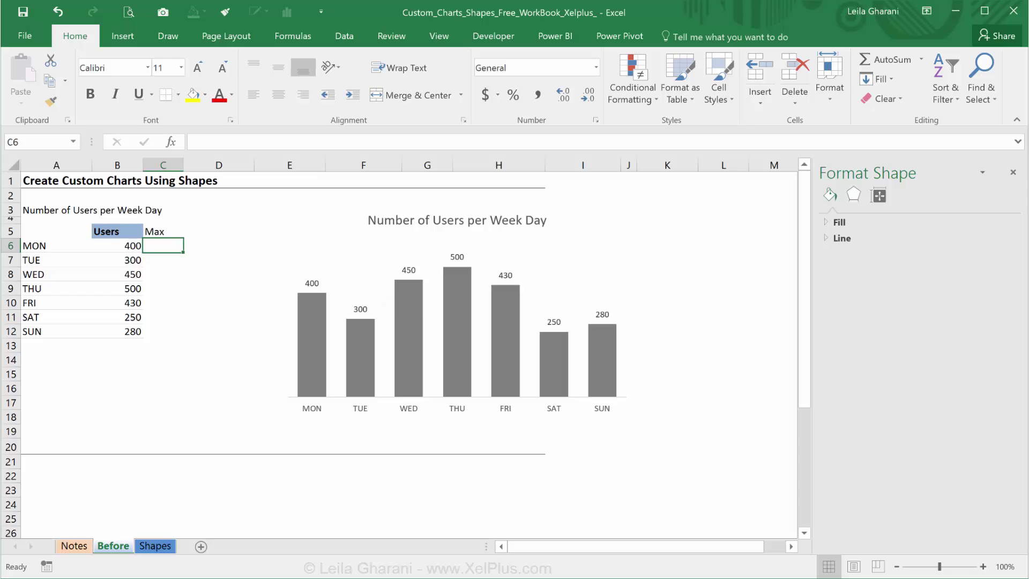
click(160, 289)
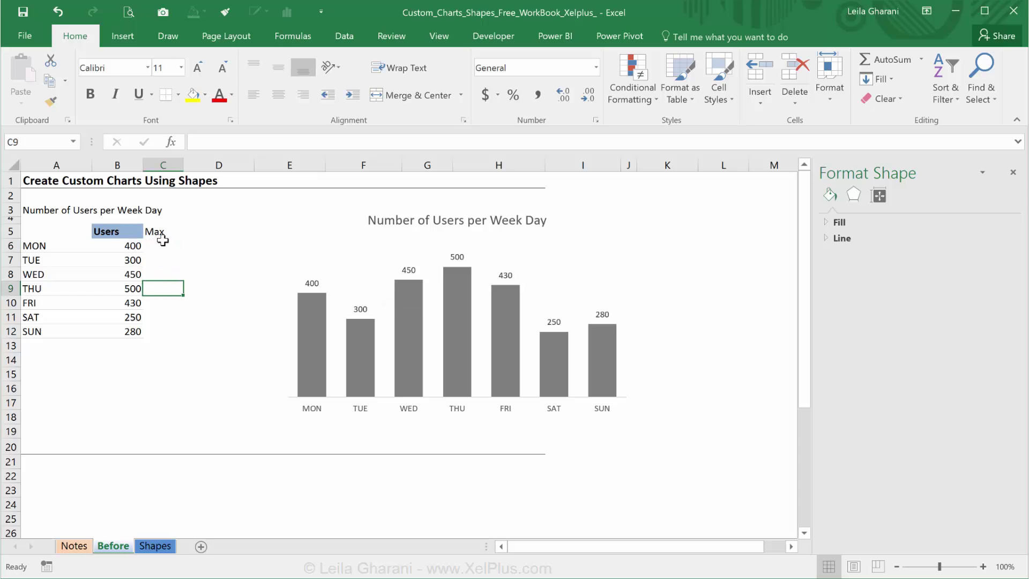
click(34, 289)
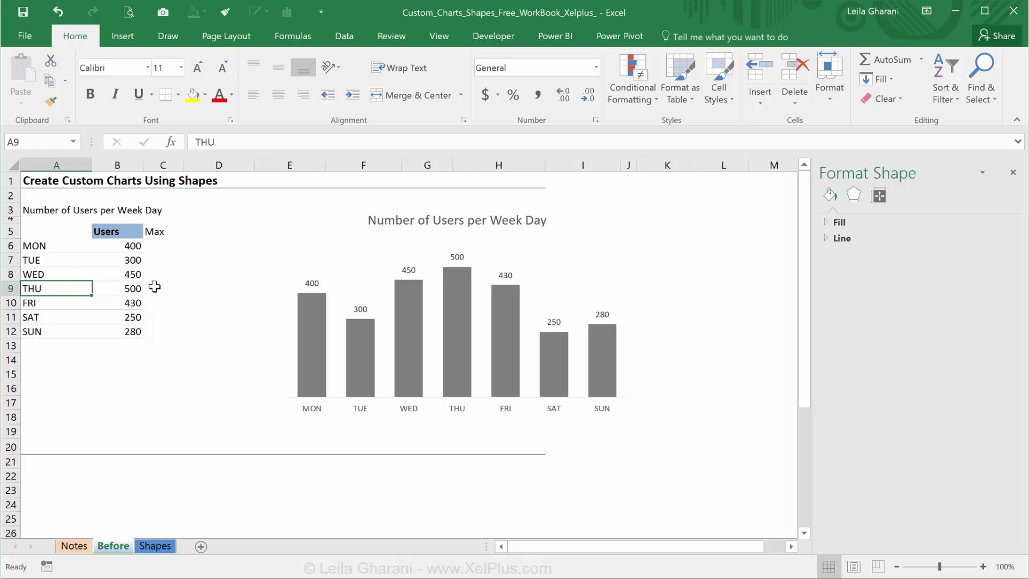
Enter =IF(B6=MAX($B$6:$B$12),B6,0) in C6 and fill it down to C12.
click(164, 244)
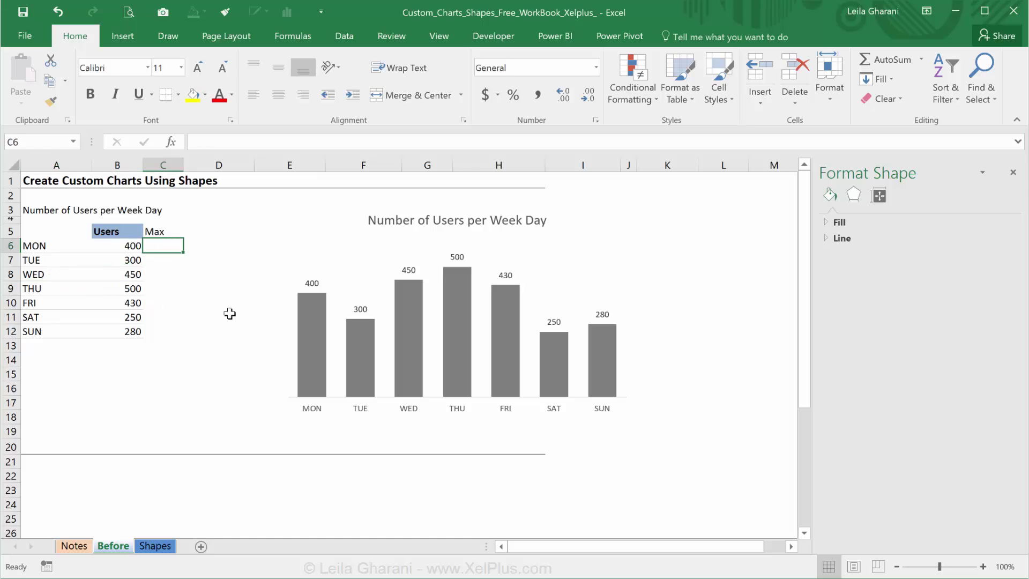
text(=if()
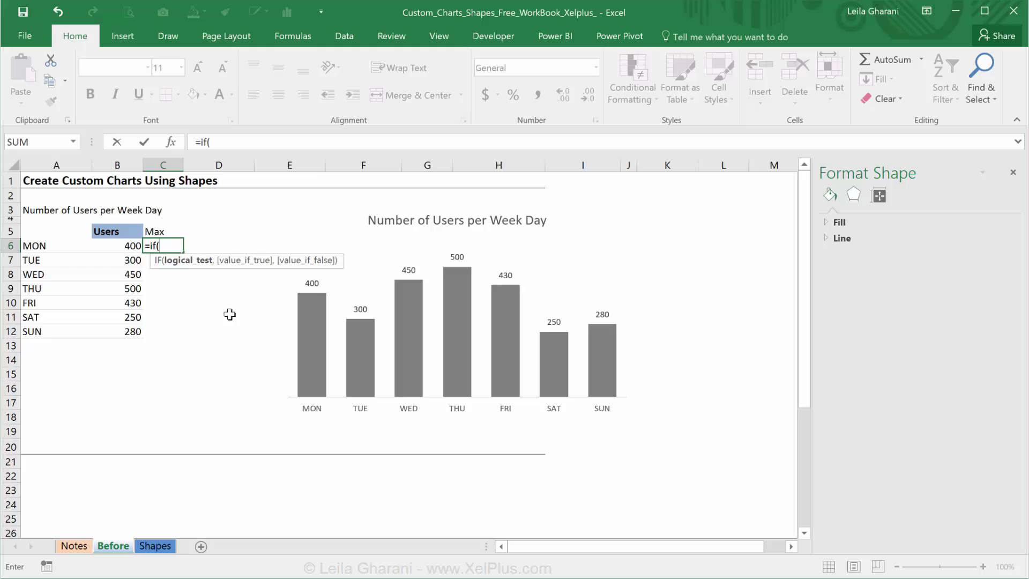
click(125, 245)
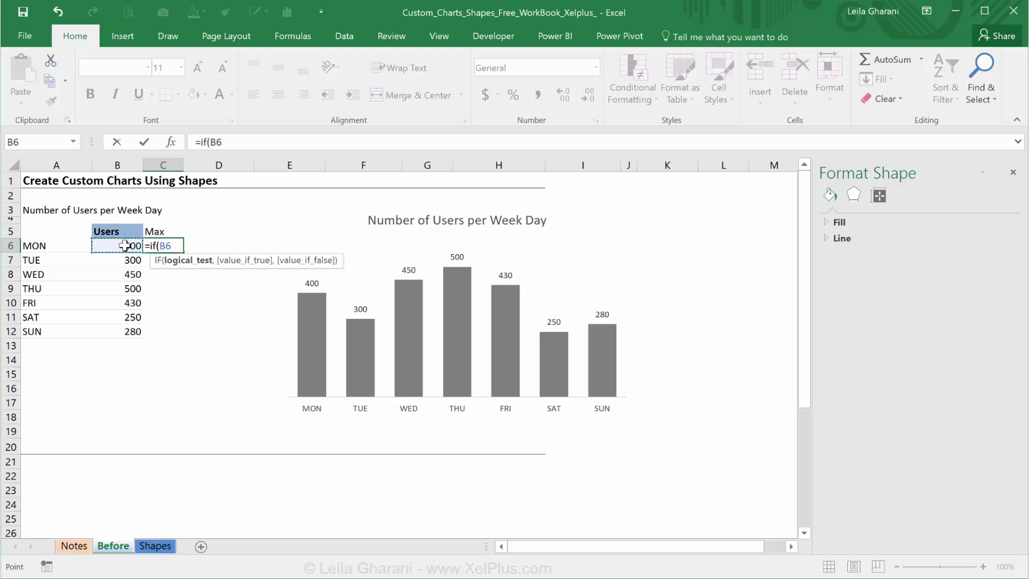
text(=max()
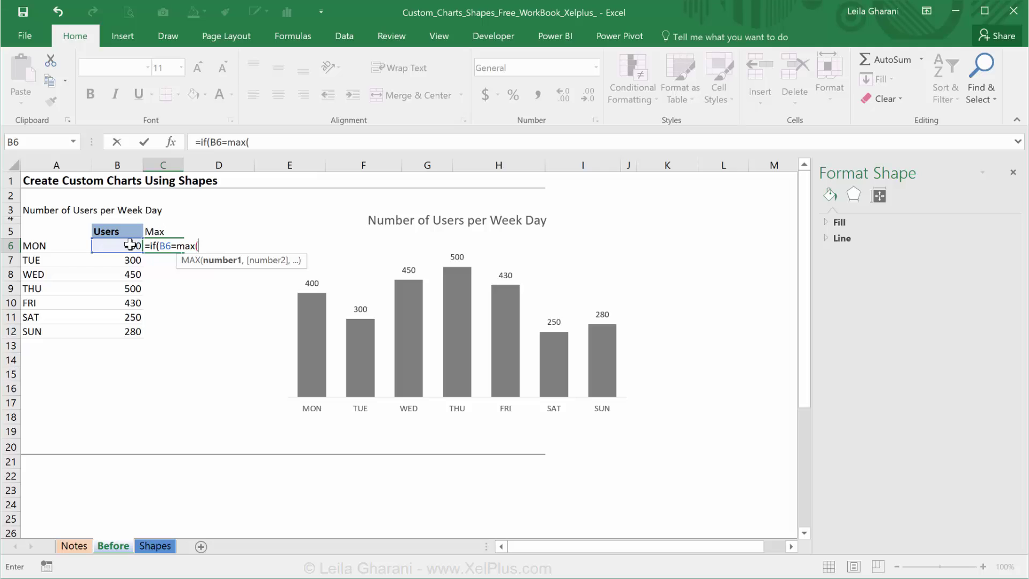
drag(112, 244, 116, 332)
key(F4)
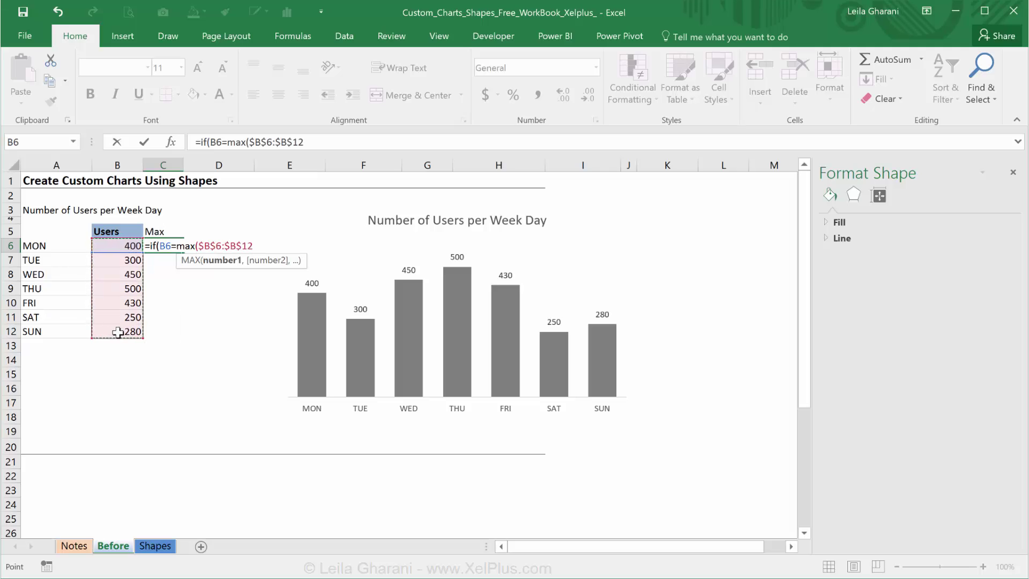
text())
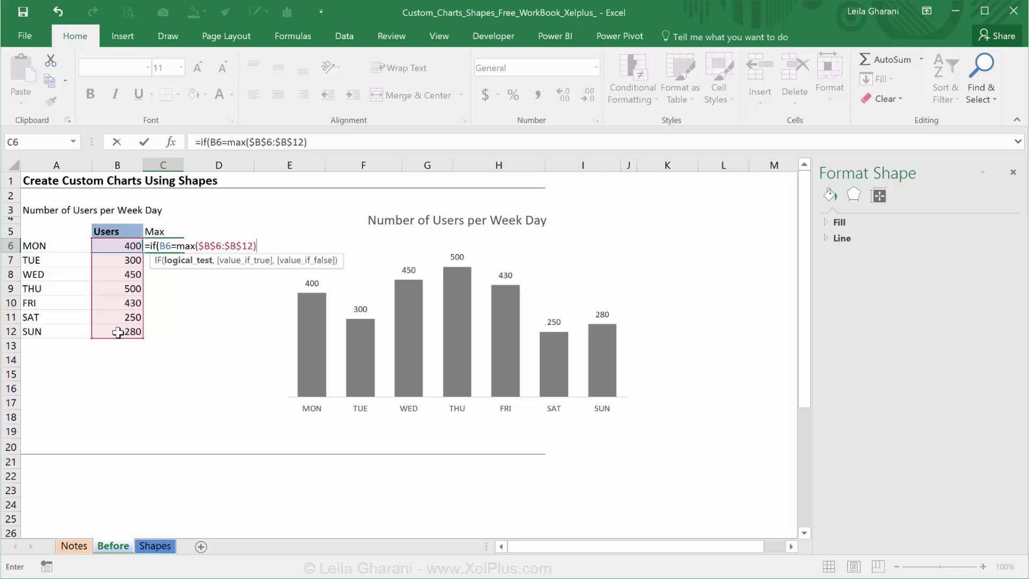
text(,)
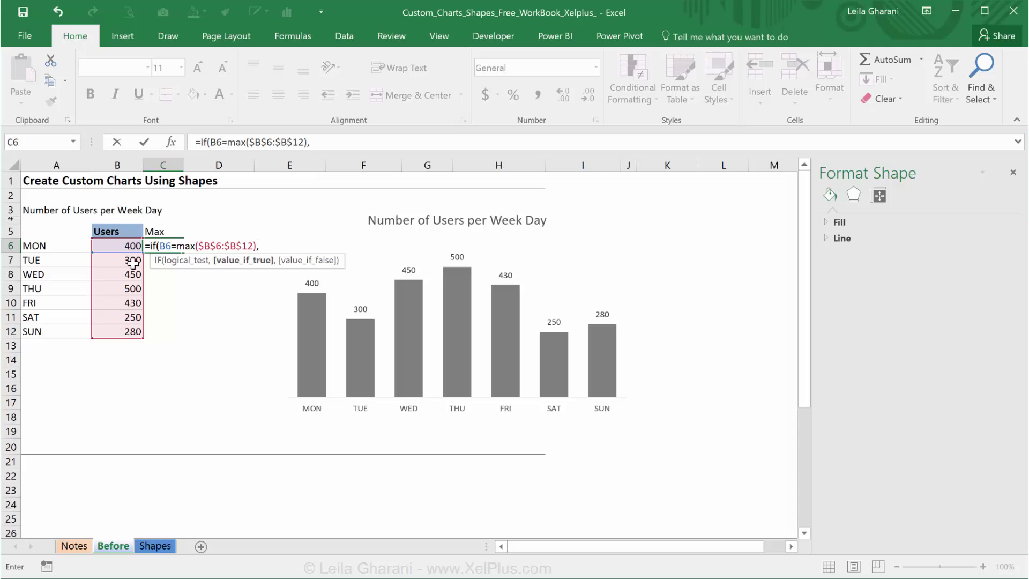
click(124, 248)
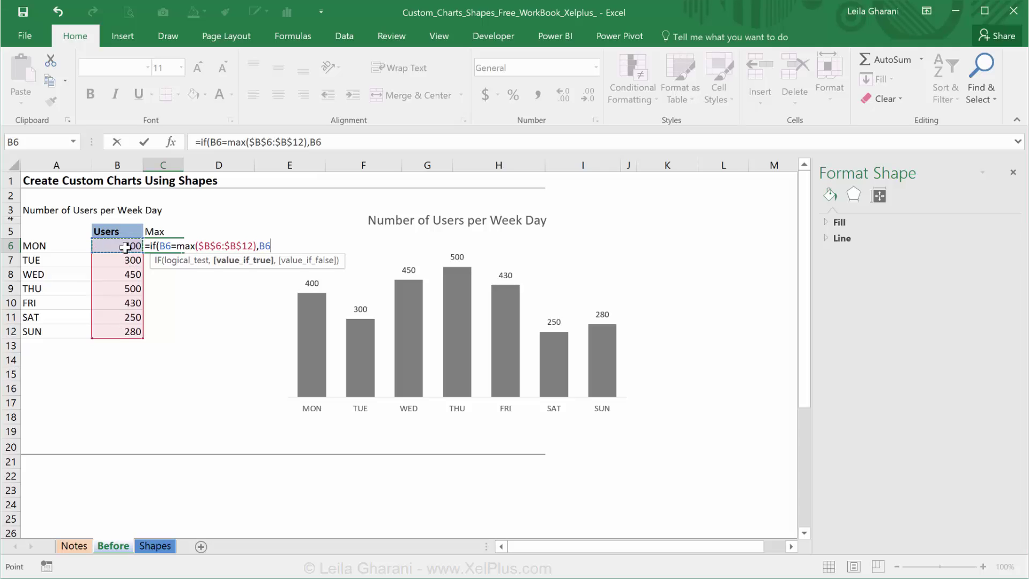
text(,)
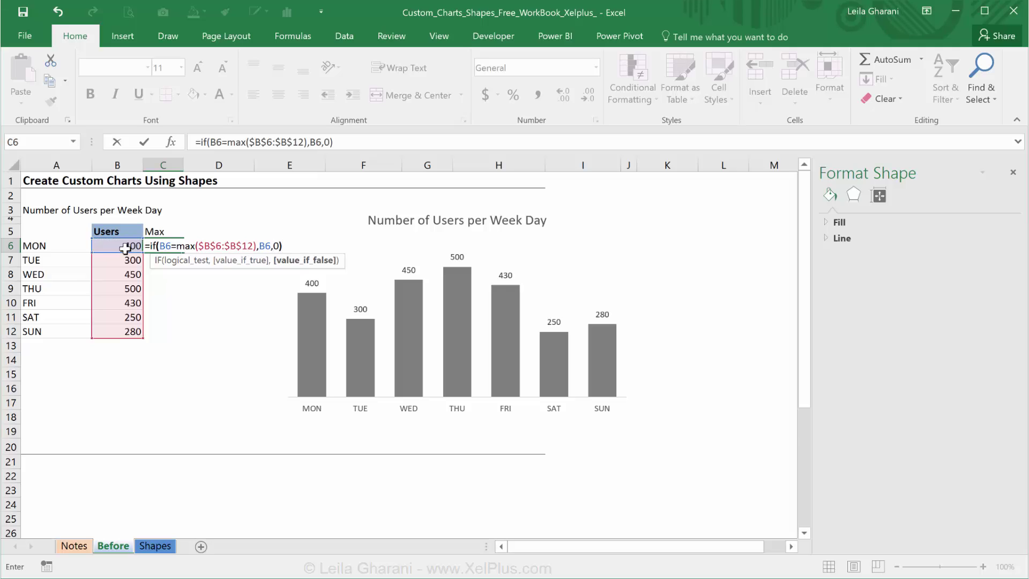
text(0))
key(ctrl+Return)
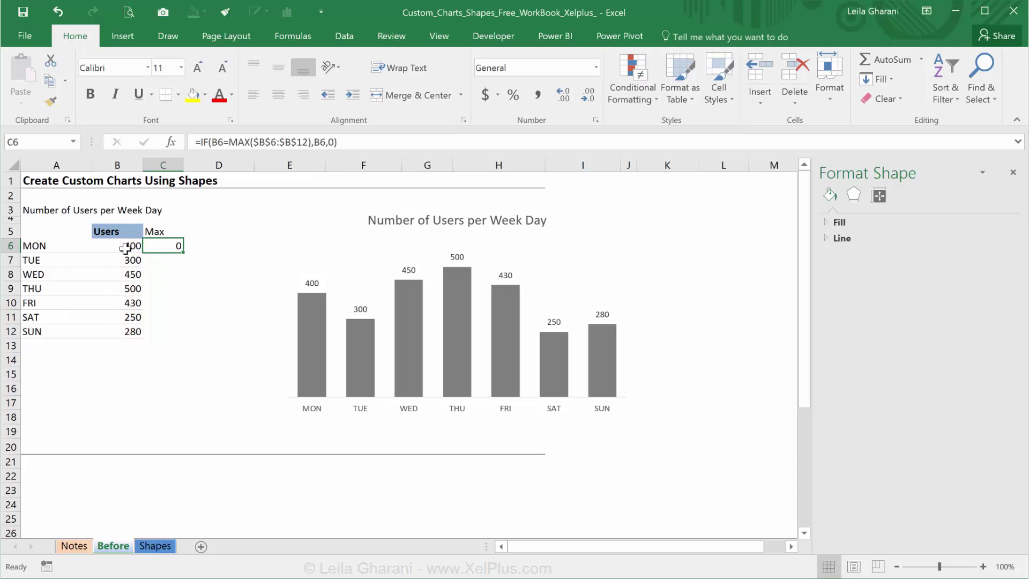
double_click(183, 251)
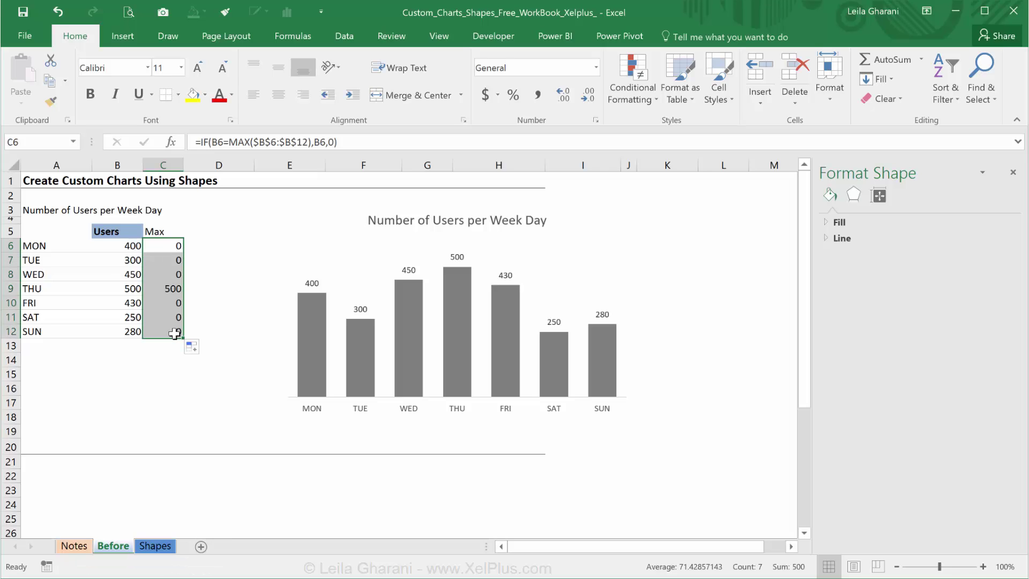
Add a chart series named from C5 (Max) with values C6:C12.
right_click(360, 284)
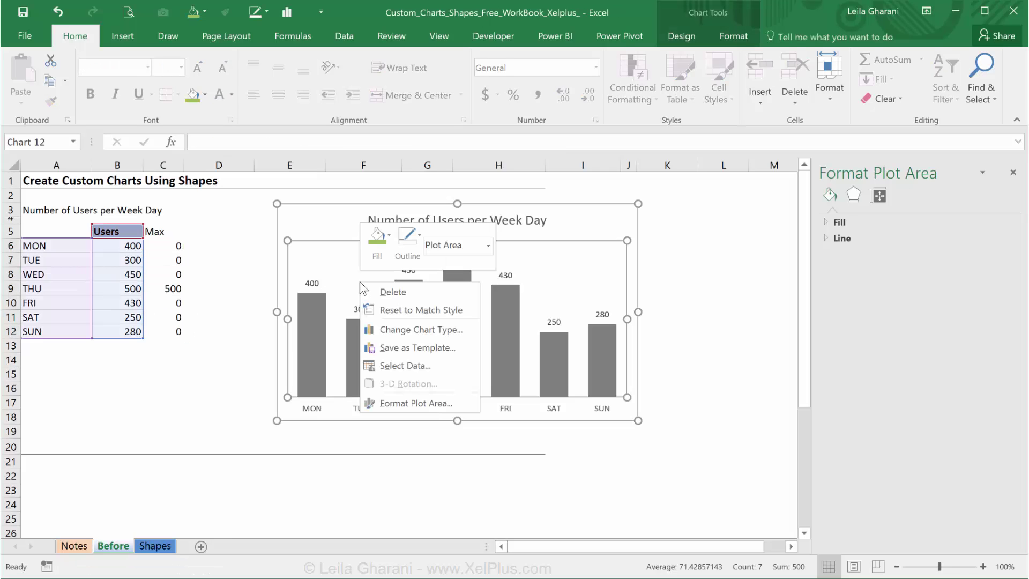
click(411, 360)
click(457, 282)
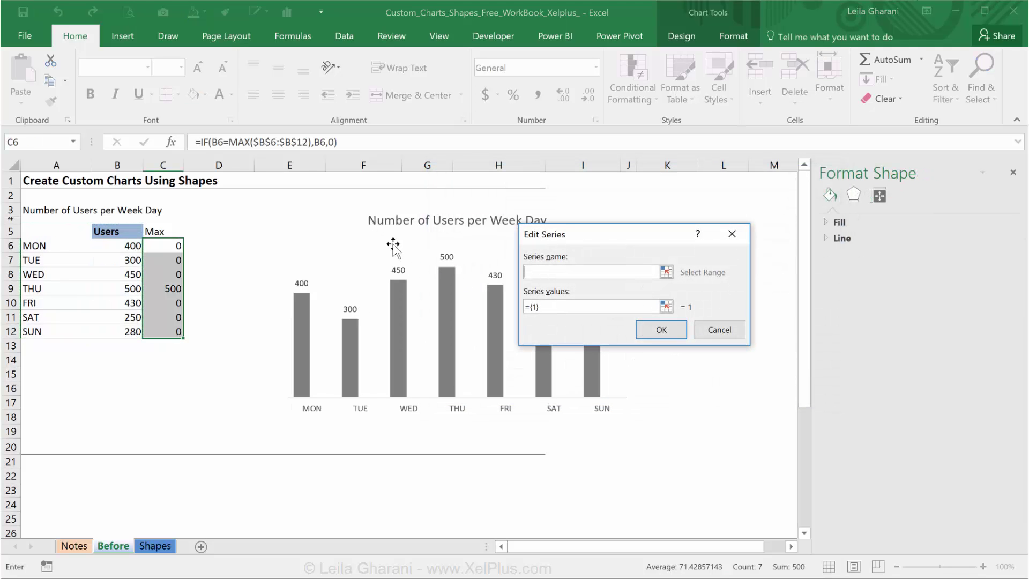
click(152, 232)
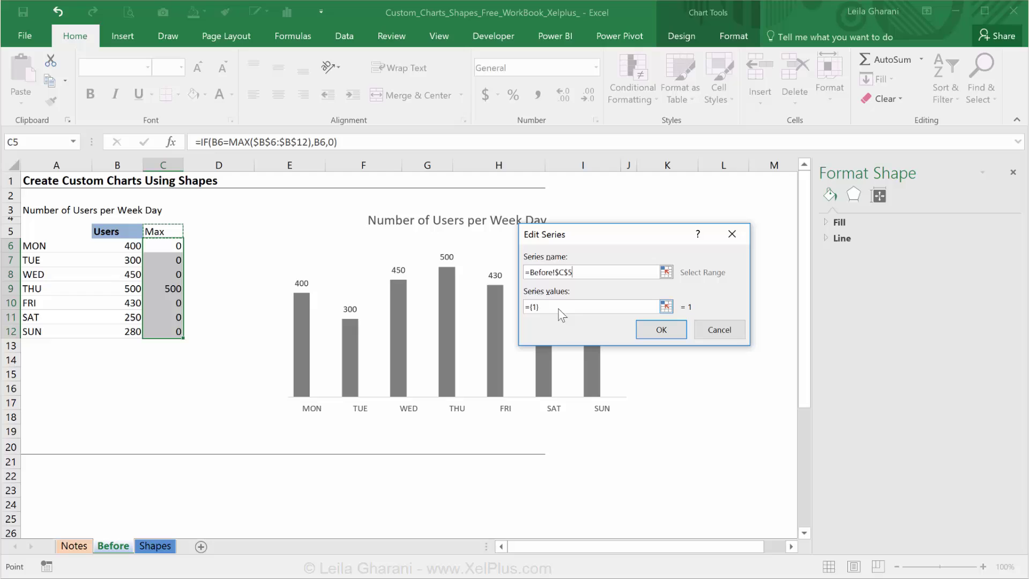
drag(579, 304, 525, 305)
key(BackSpace)
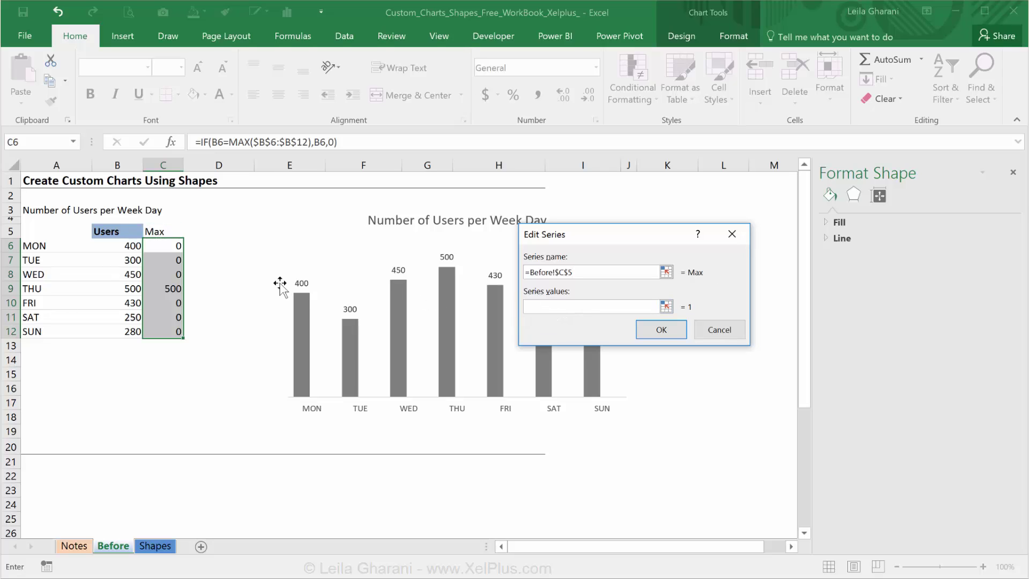
drag(163, 247, 164, 331)
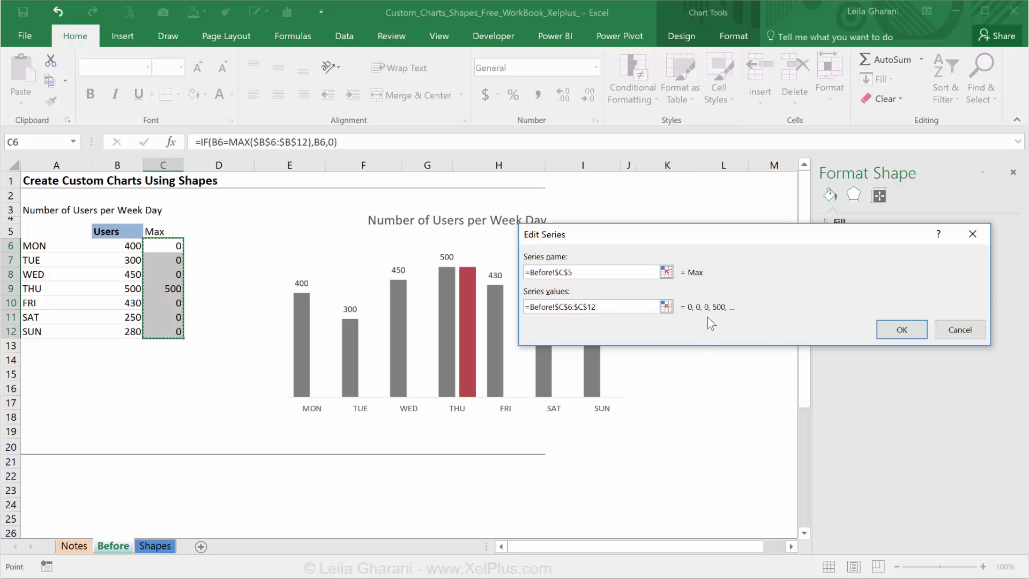
key(Return)
click(751, 395)
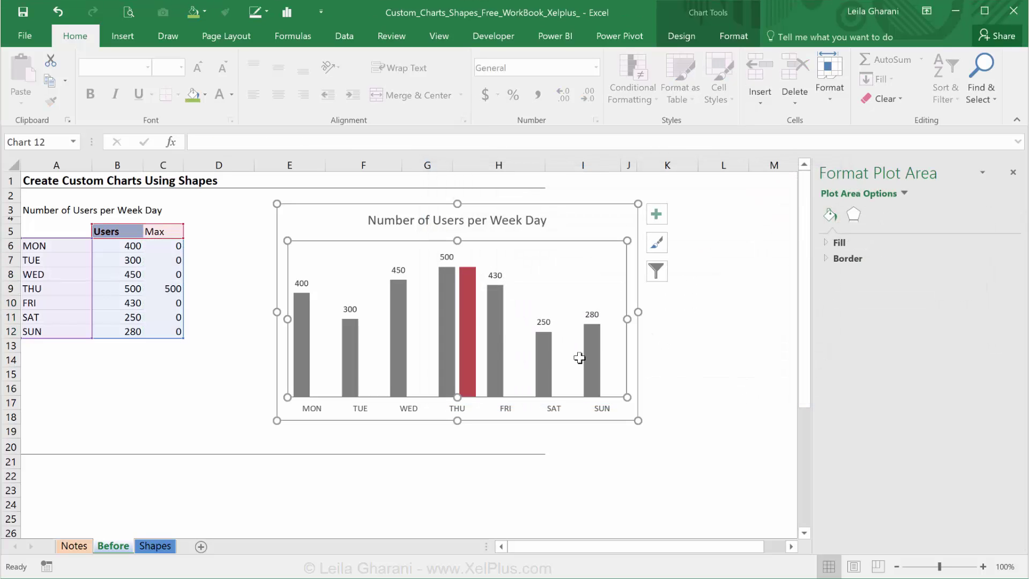
Fill the Max series bar with green.
mouse_move(468, 310)
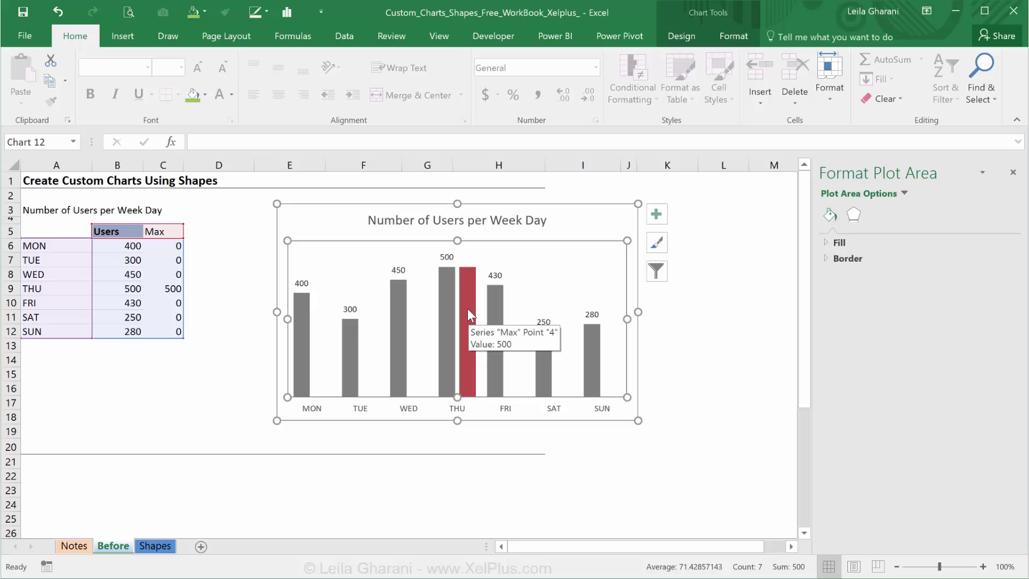
click(465, 307)
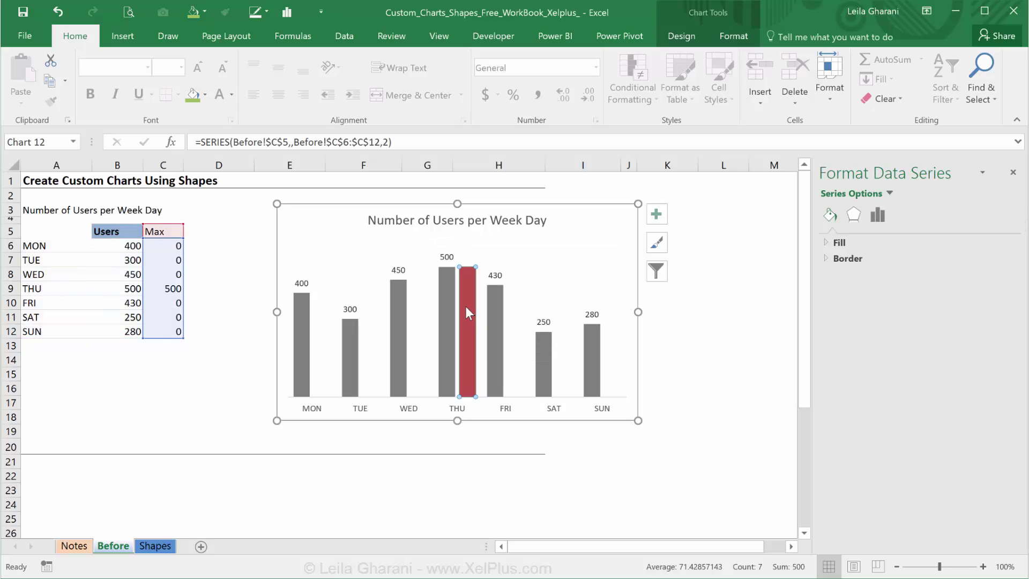
click(889, 193)
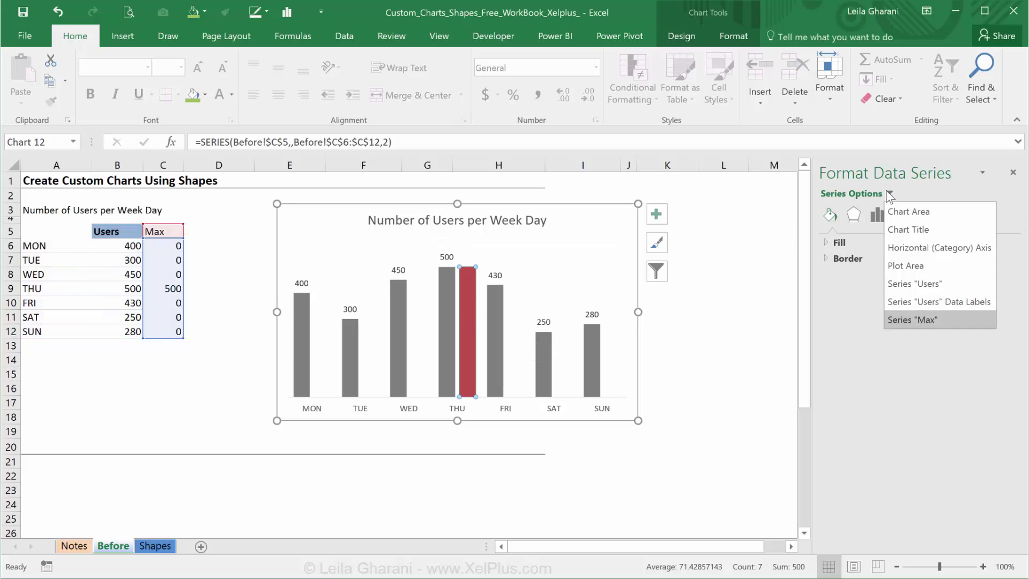
click(924, 320)
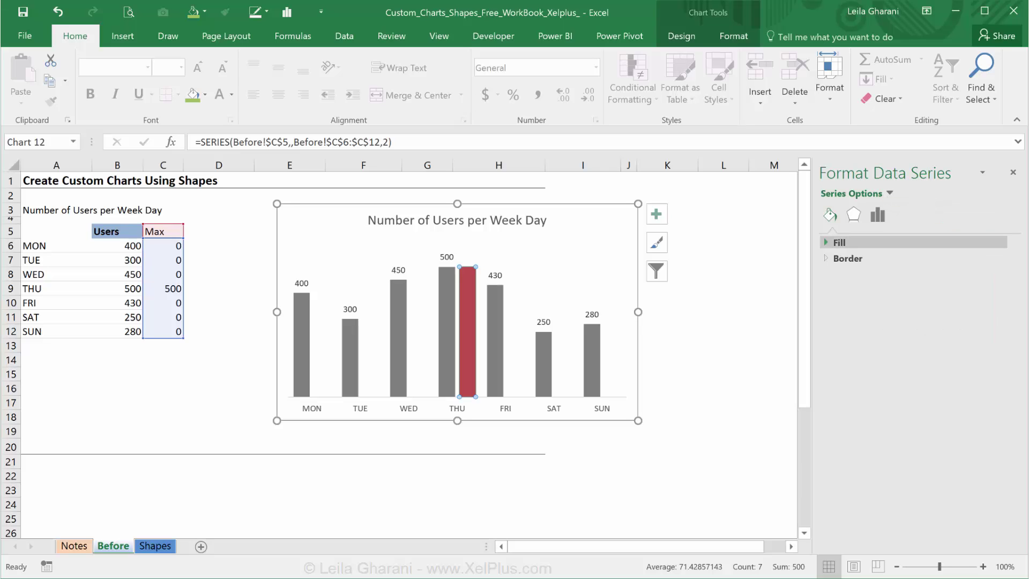
click(822, 242)
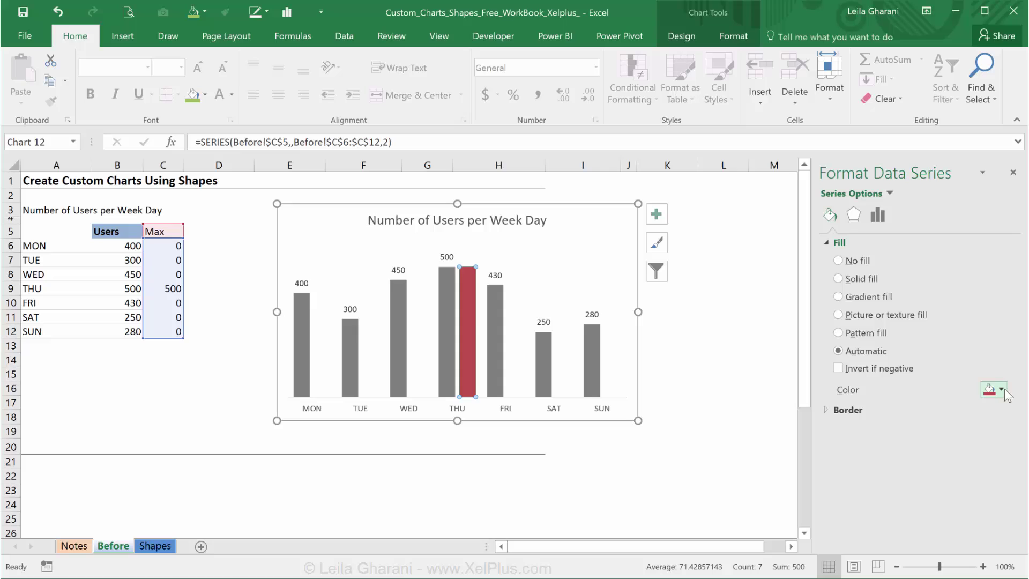
click(1001, 390)
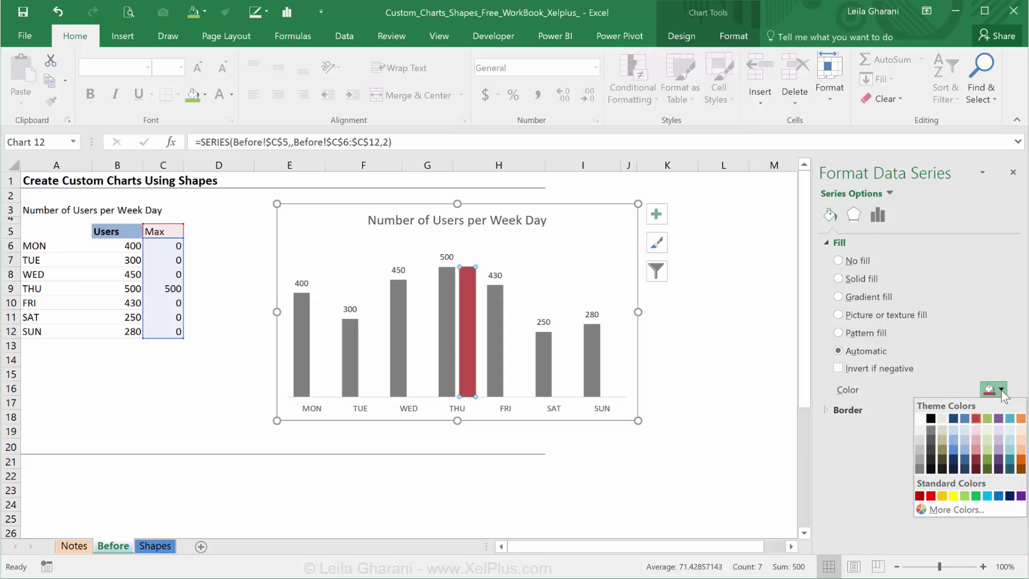
click(987, 419)
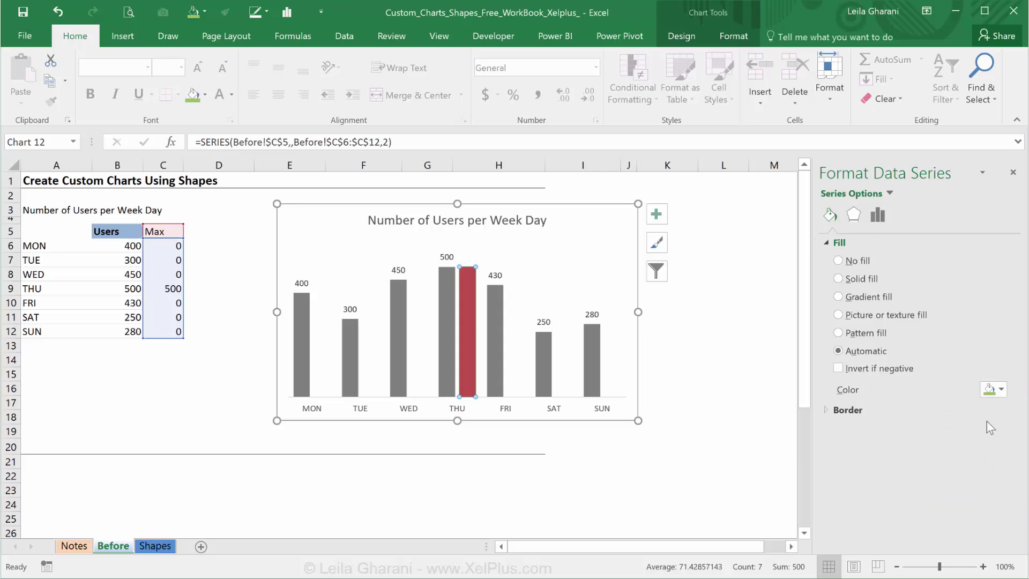
Set the series overlap to 100% so the Max bar sits over THU's column.
click(878, 216)
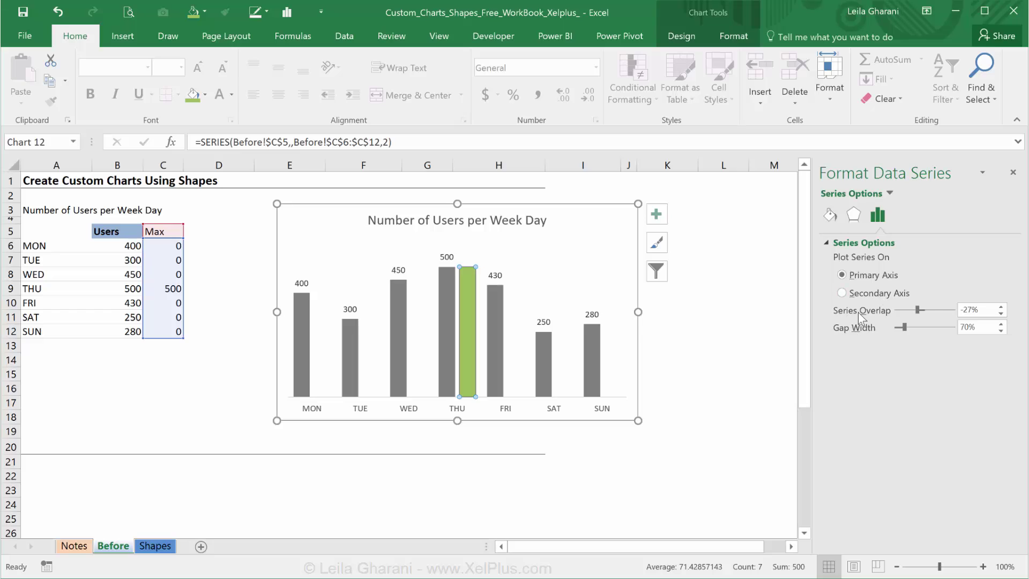
double_click(979, 311)
text(100)
click(984, 327)
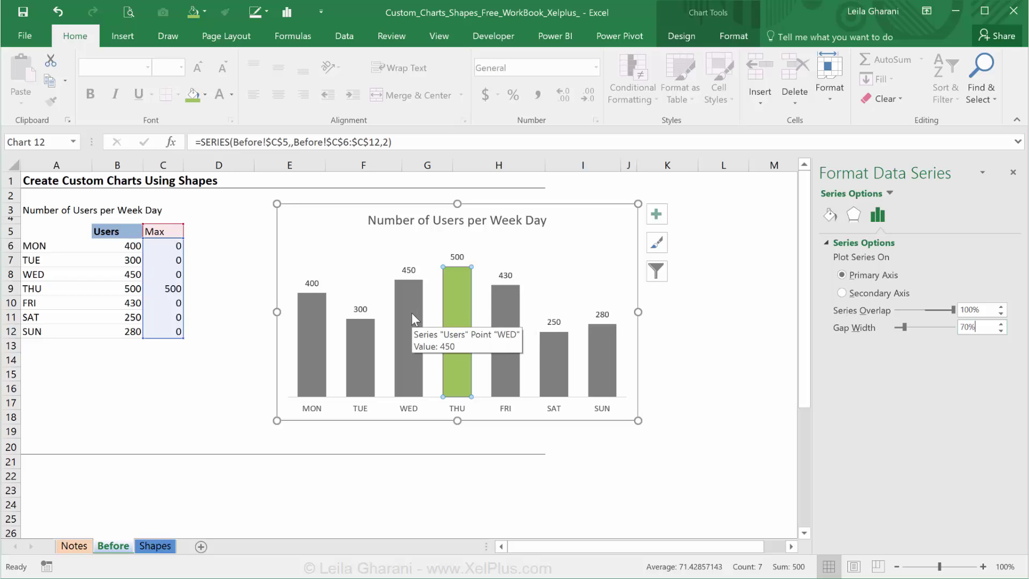
right_click(589, 279)
click(630, 364)
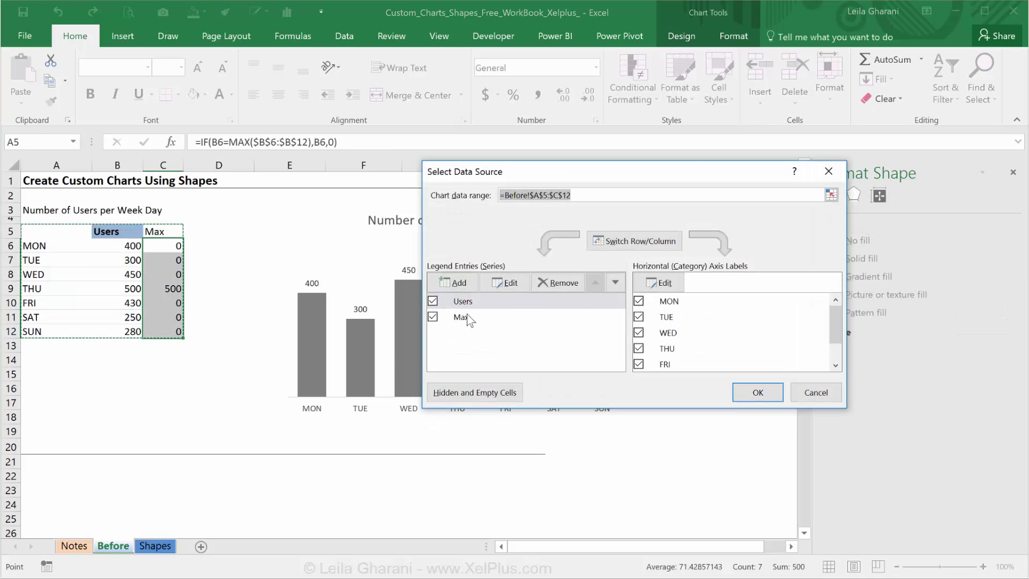
click(616, 283)
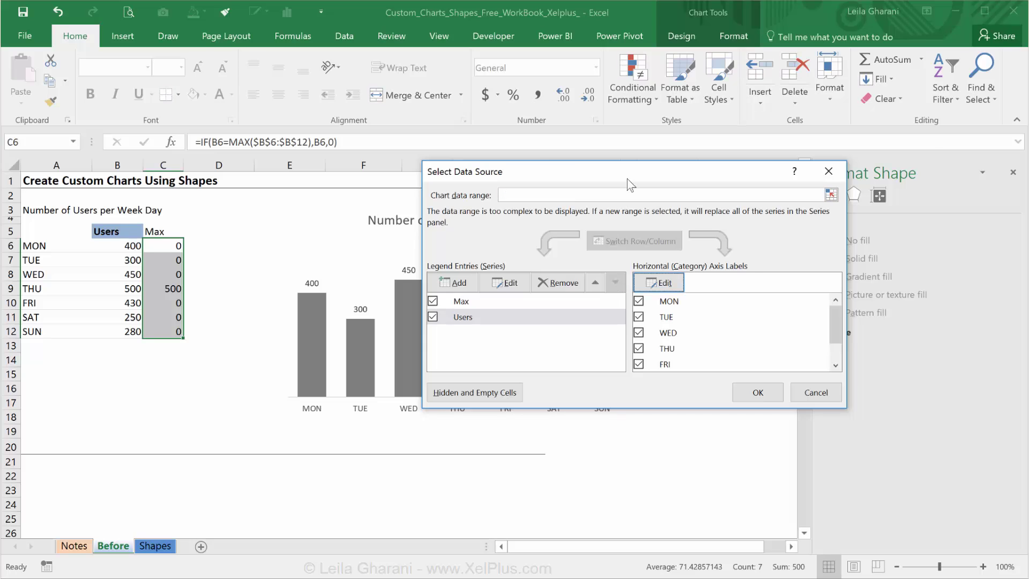
drag(627, 178, 722, 160)
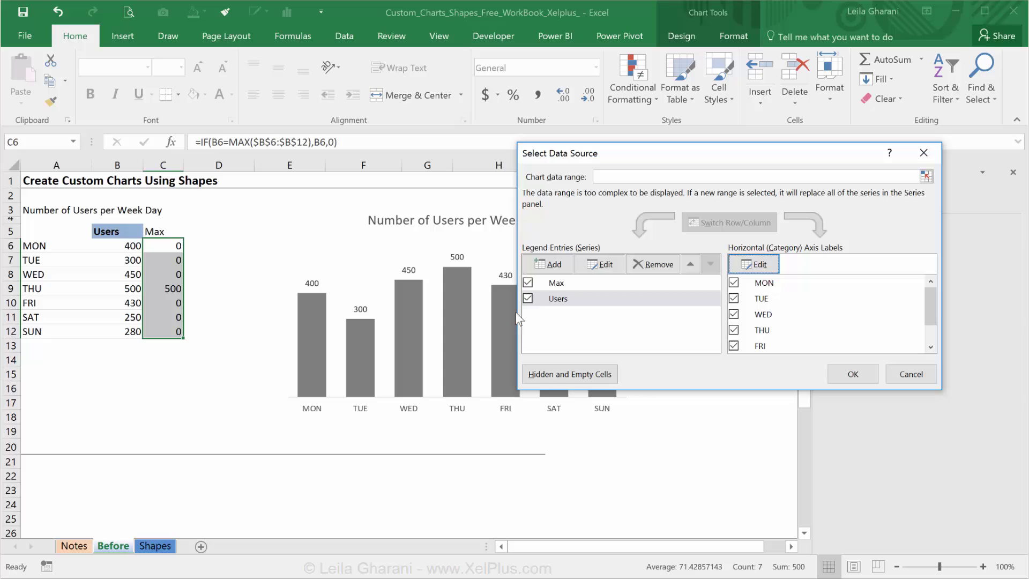
click(605, 299)
click(688, 263)
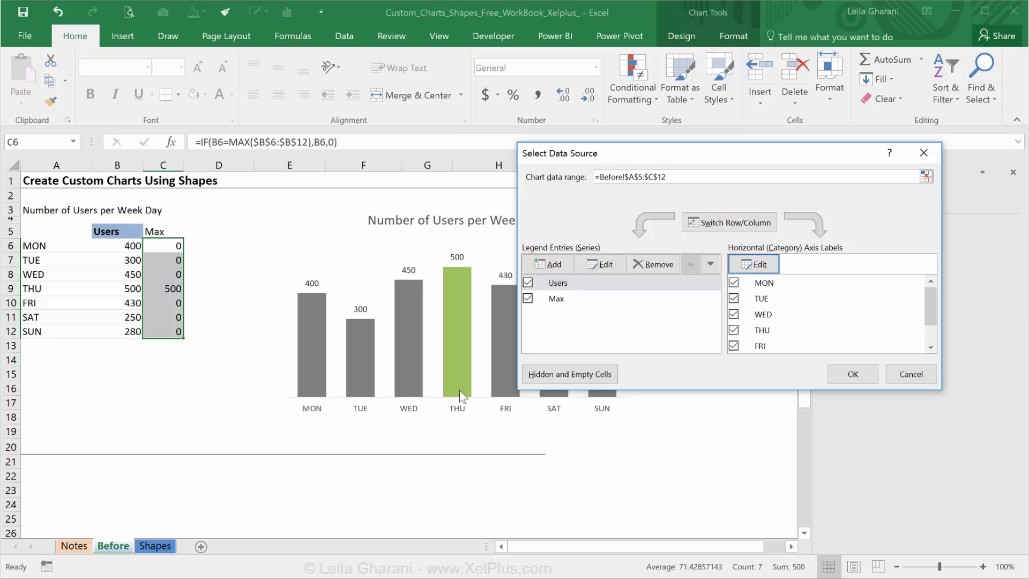
Close the data settings and enter 600 as TUE's user count in B7.
click(852, 374)
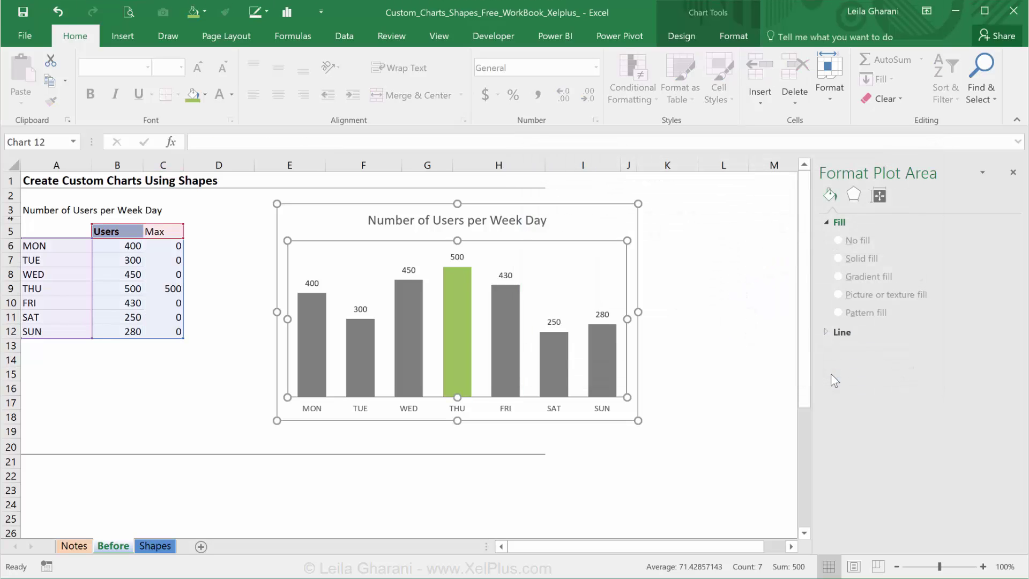
click(763, 364)
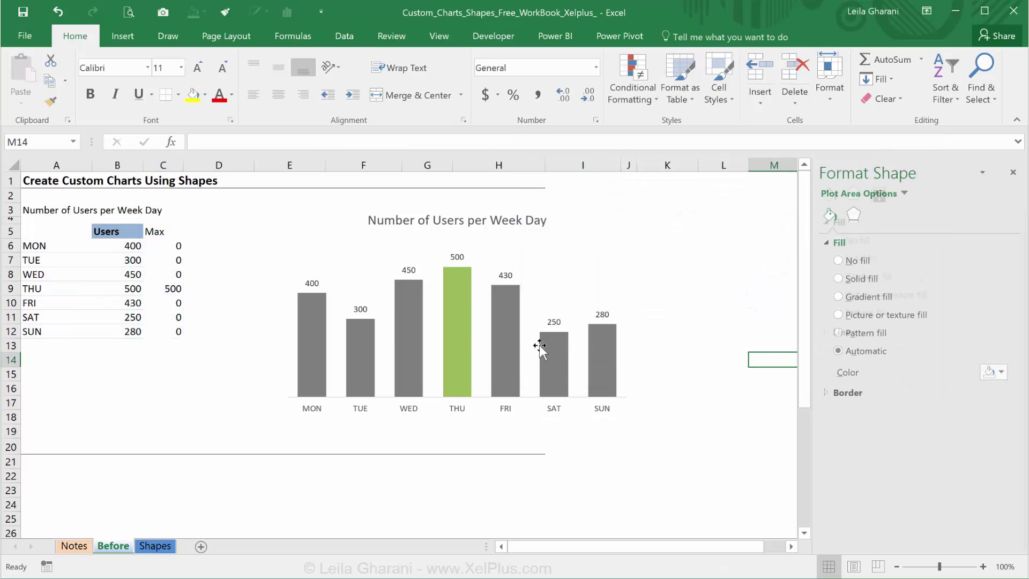
click(130, 262)
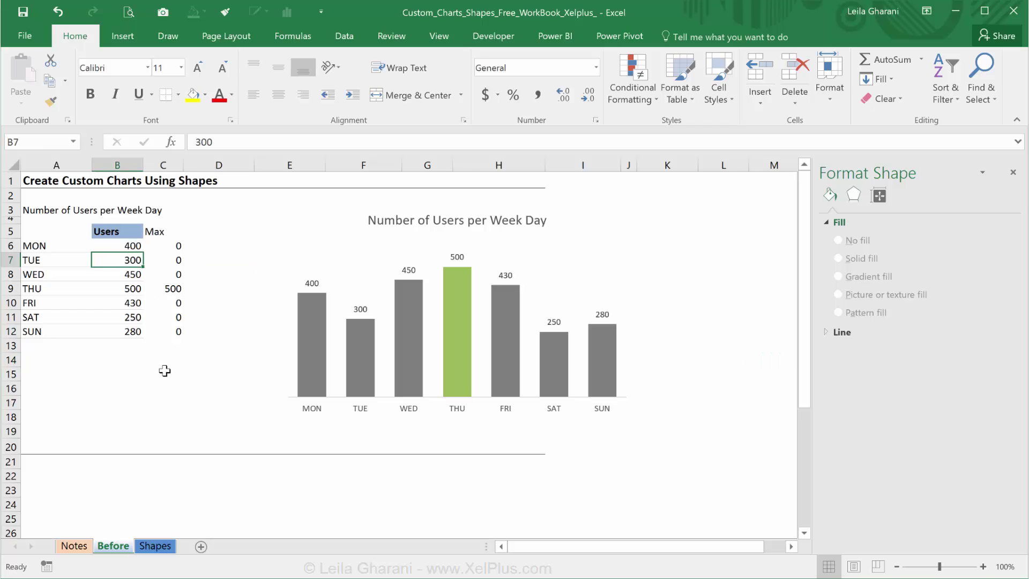
text(600)
key(ctrl+Return)
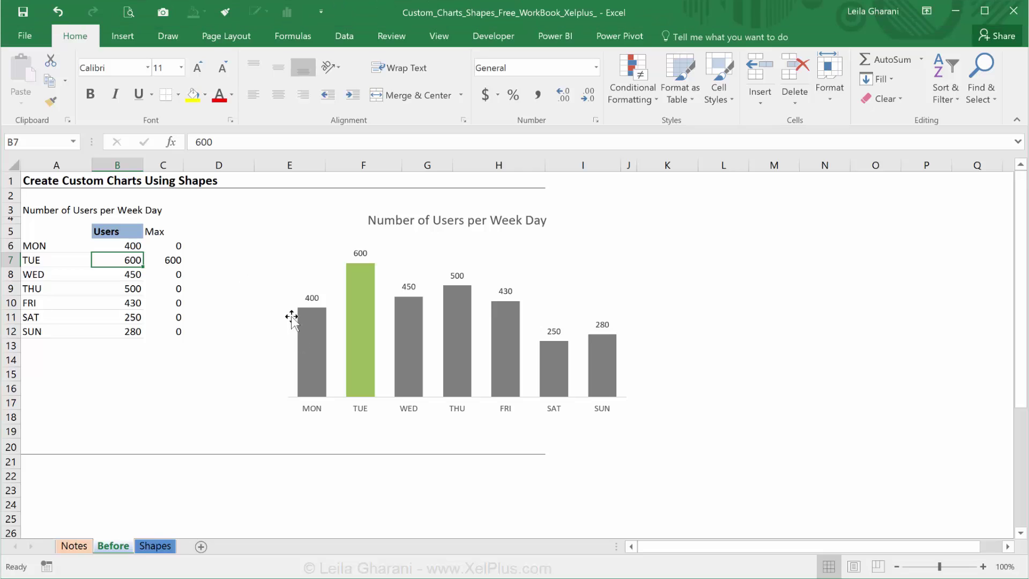
Copy the Users chart and paste the duplicate below the original.
click(311, 207)
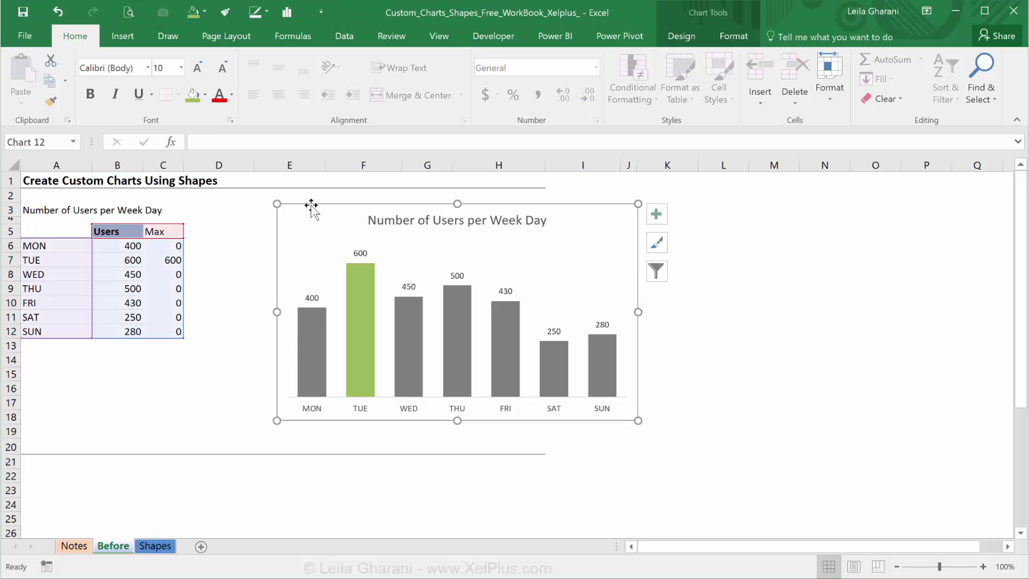
scroll(317, 271, down, 3)
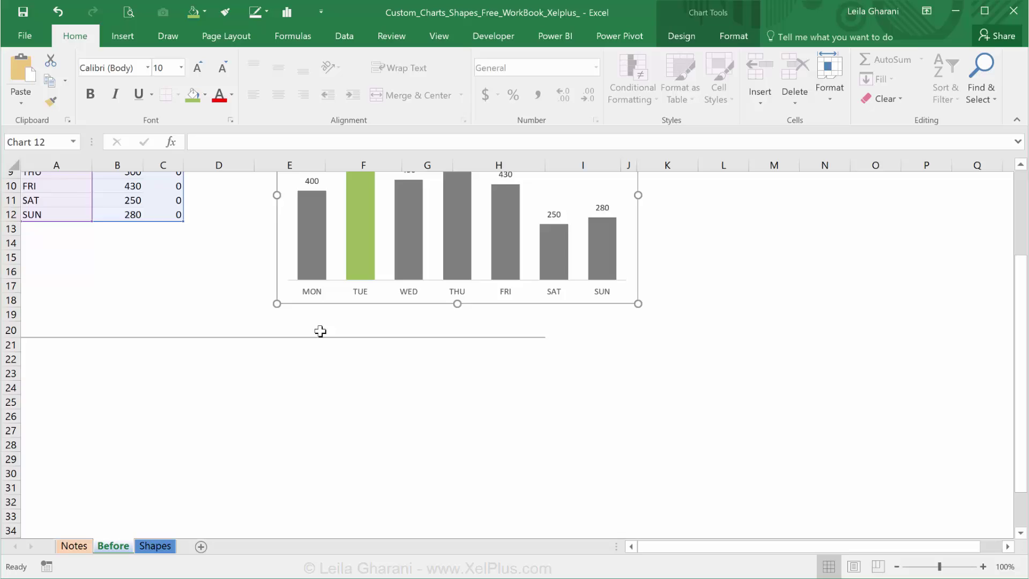
click(326, 384)
key(ctrl+v)
drag(402, 385, 373, 362)
click(219, 366)
Pick the Flowchart: Delay shape from the Insert Shapes gallery.
click(117, 37)
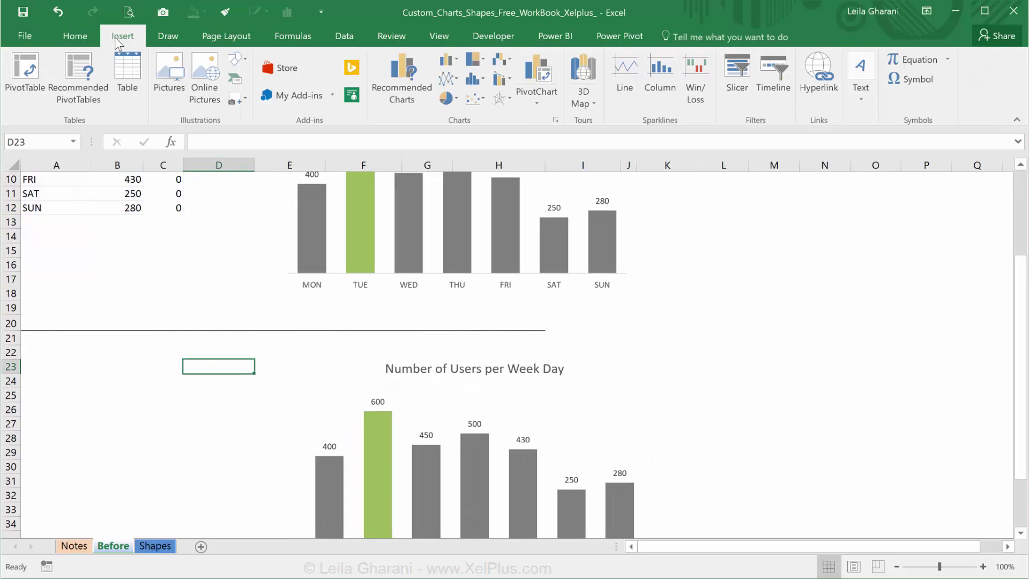
click(235, 58)
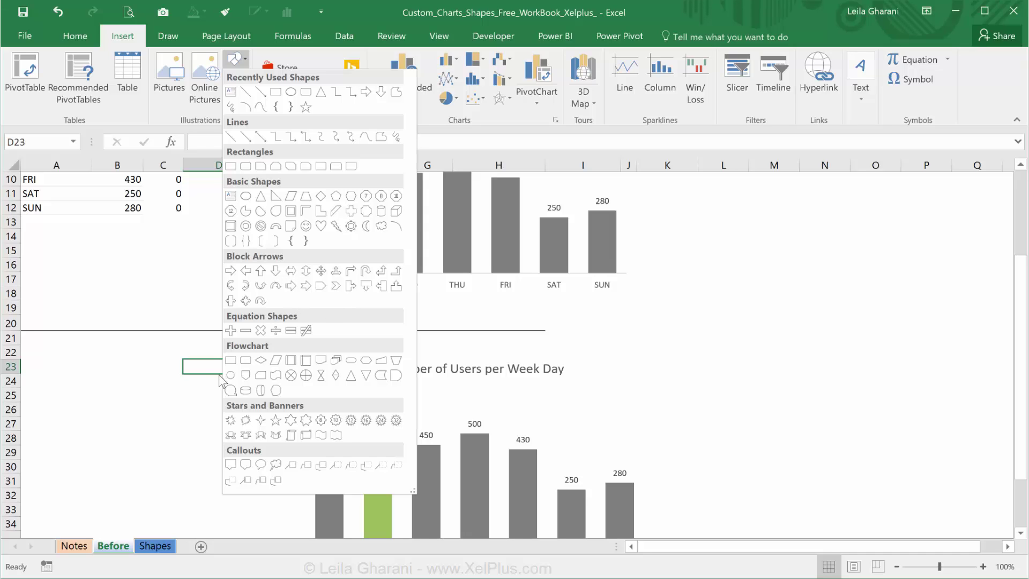
click(396, 375)
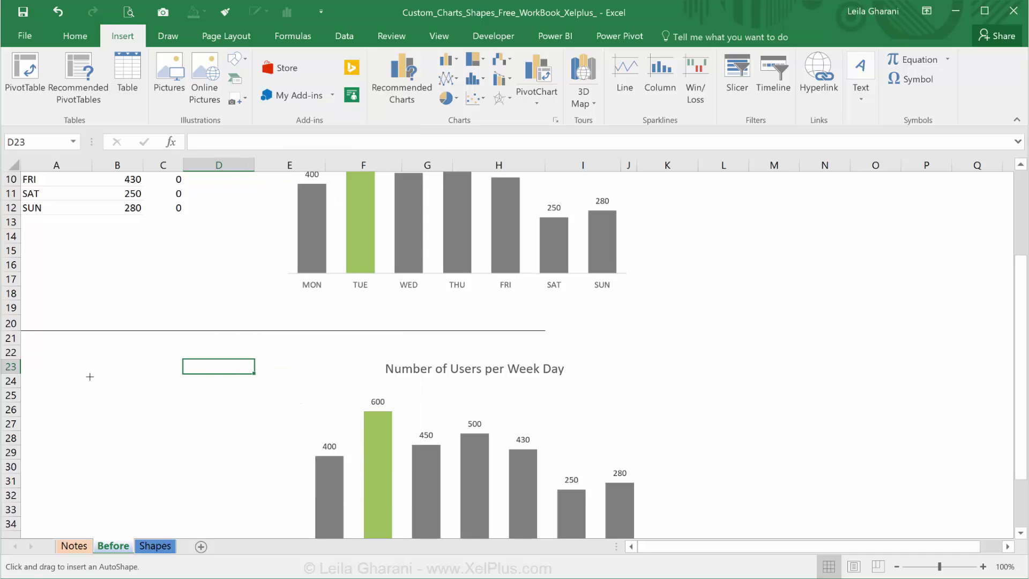
Draw a Delay shape left of the lower chart, rotate it rounded end up, and fill it dark gray.
mouse_move(89, 377)
mouse_down()
mouse_move(159, 420)
mouse_move(142, 427)
mouse_move(169, 435)
mouse_up()
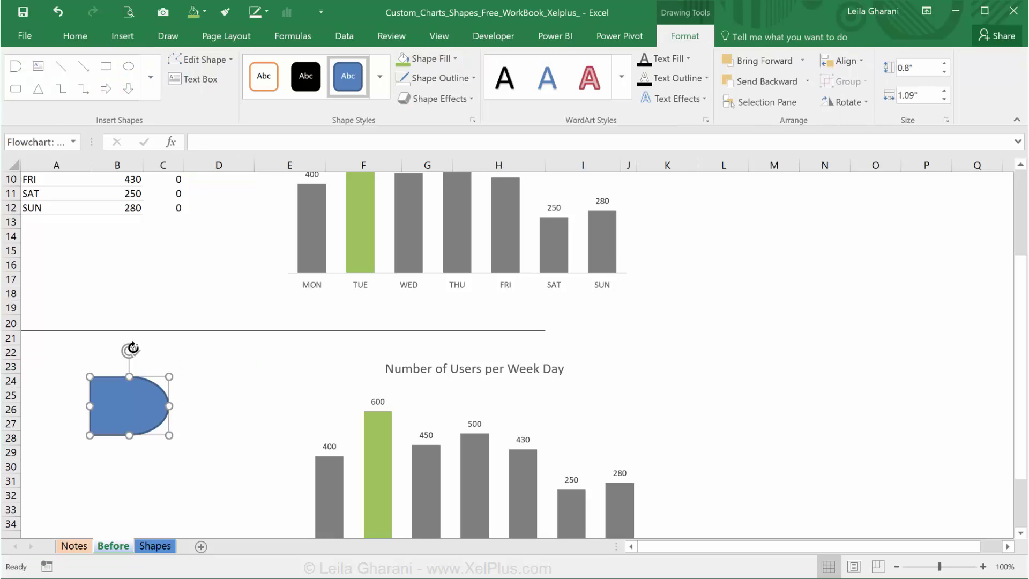
drag(133, 348, 95, 404)
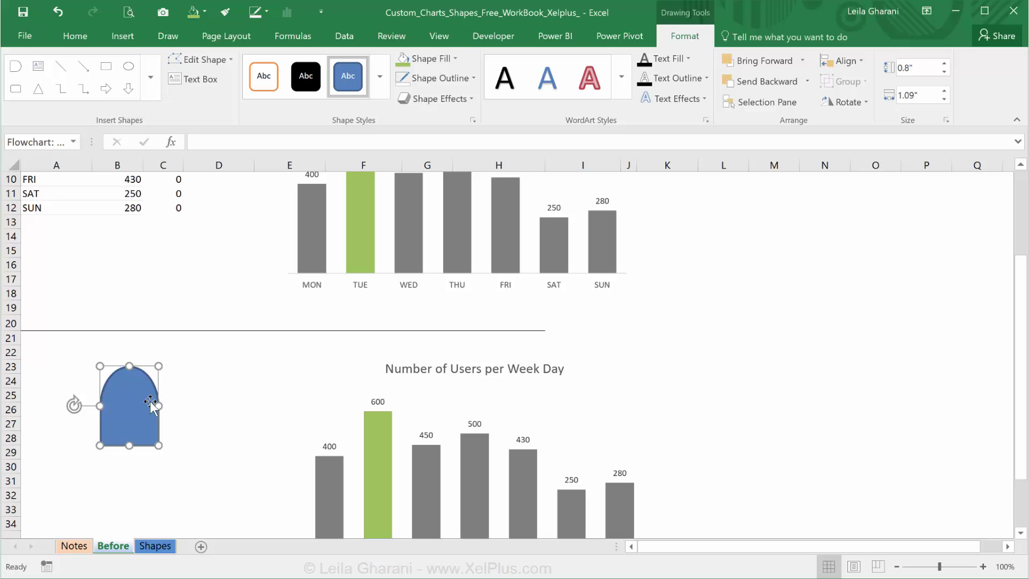
click(452, 59)
click(420, 140)
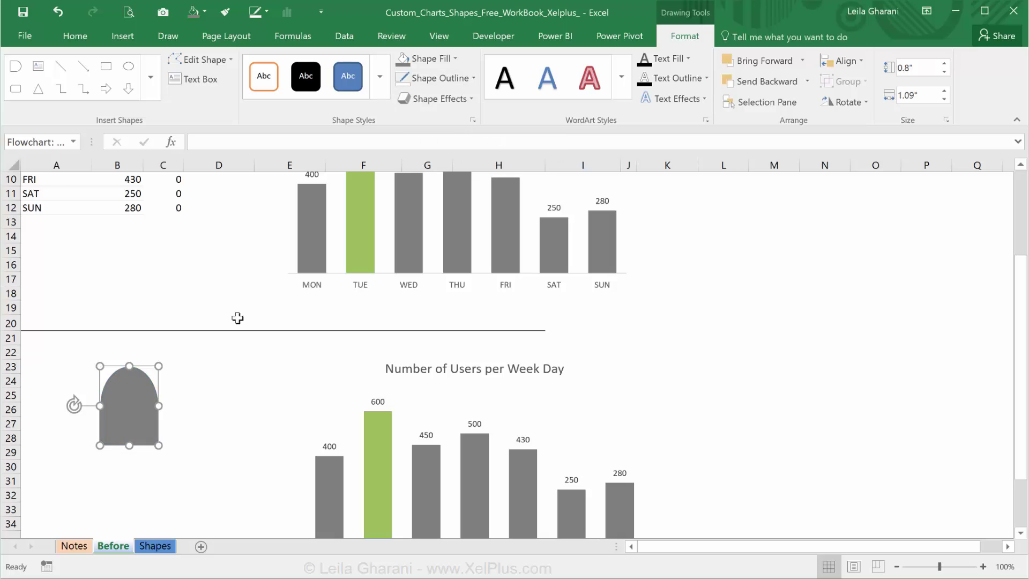
click(196, 352)
drag(145, 392, 107, 407)
scroll(114, 321, down, 2)
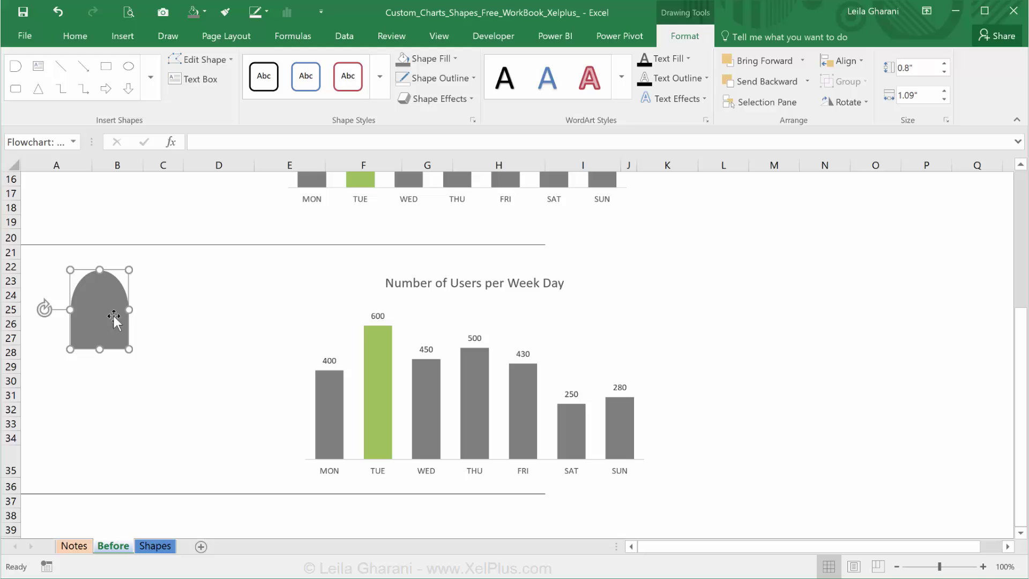
click(145, 337)
click(123, 327)
Paste the copied gray arch onto the lower chart's Users bars.
key(ctrl+c)
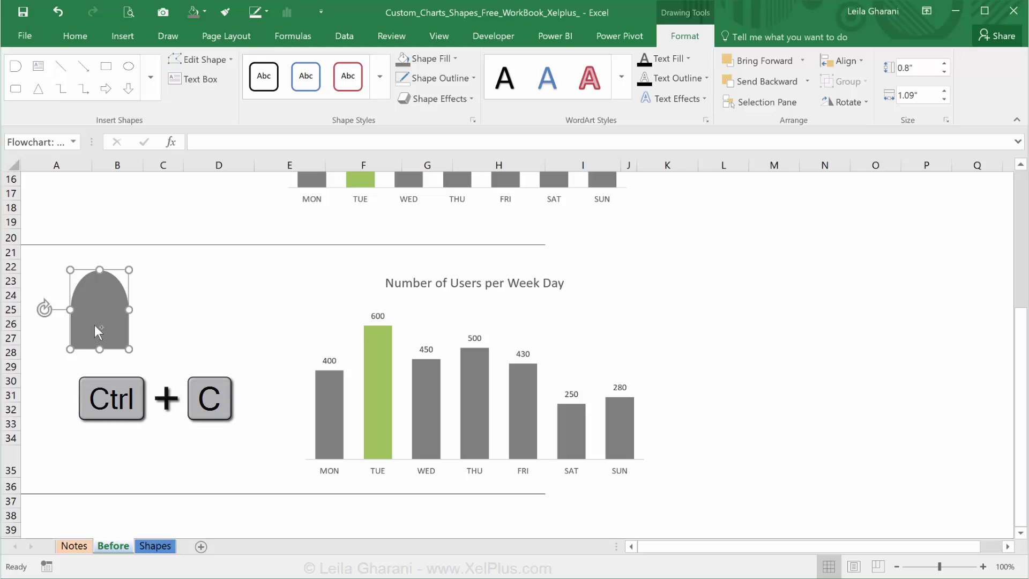
click(201, 352)
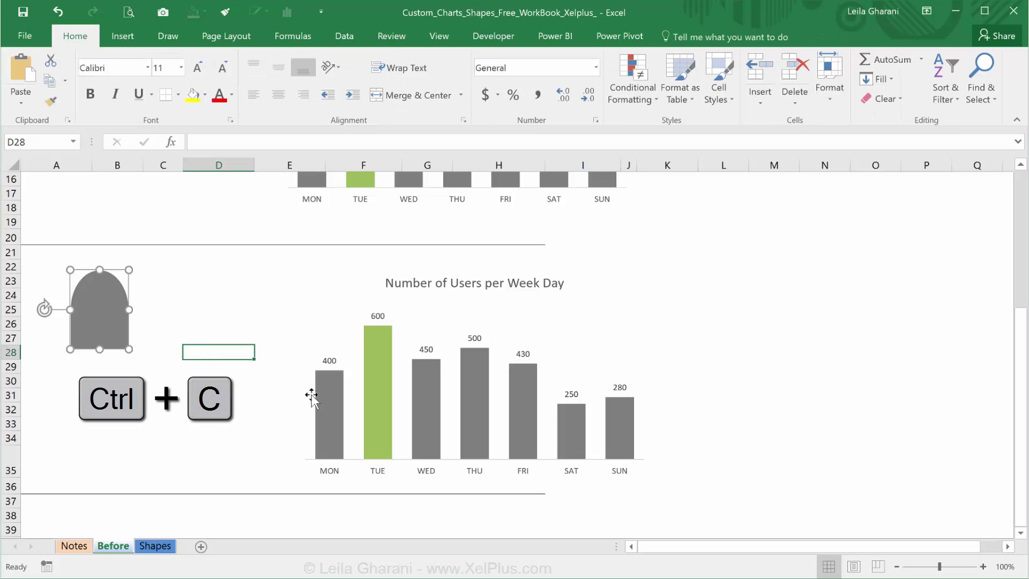
click(321, 399)
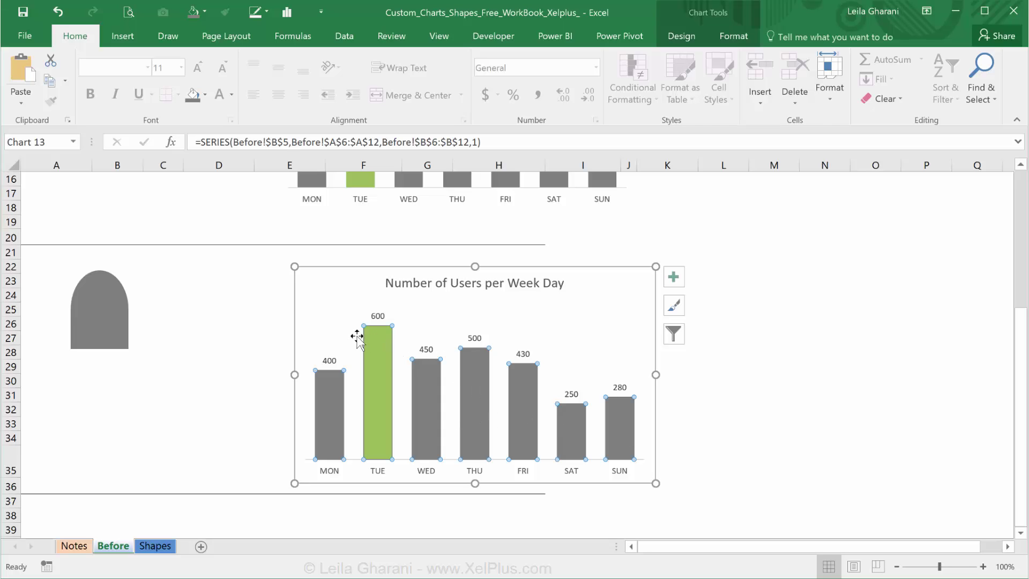
key(ctrl+v)
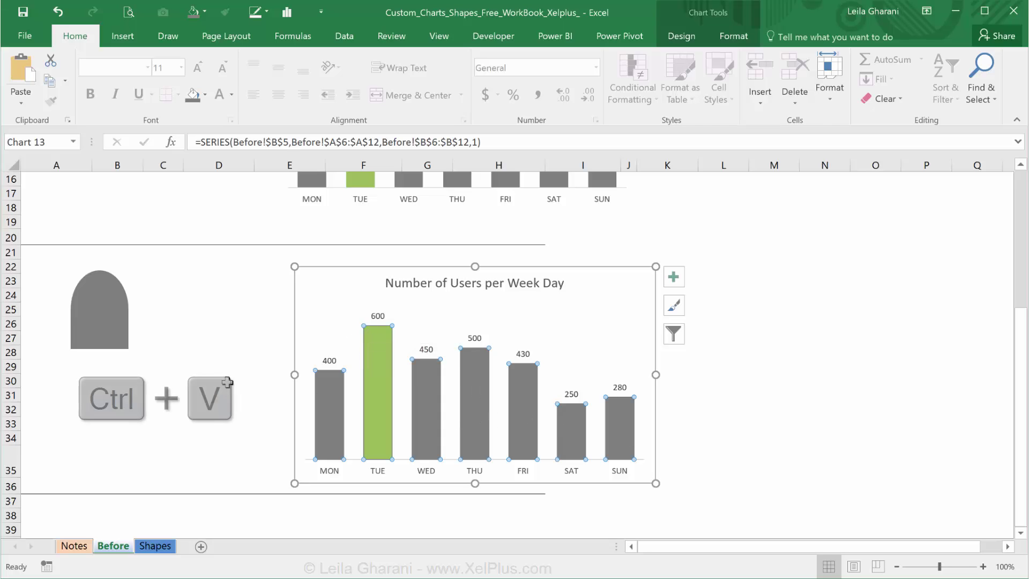
key(ctrl+v)
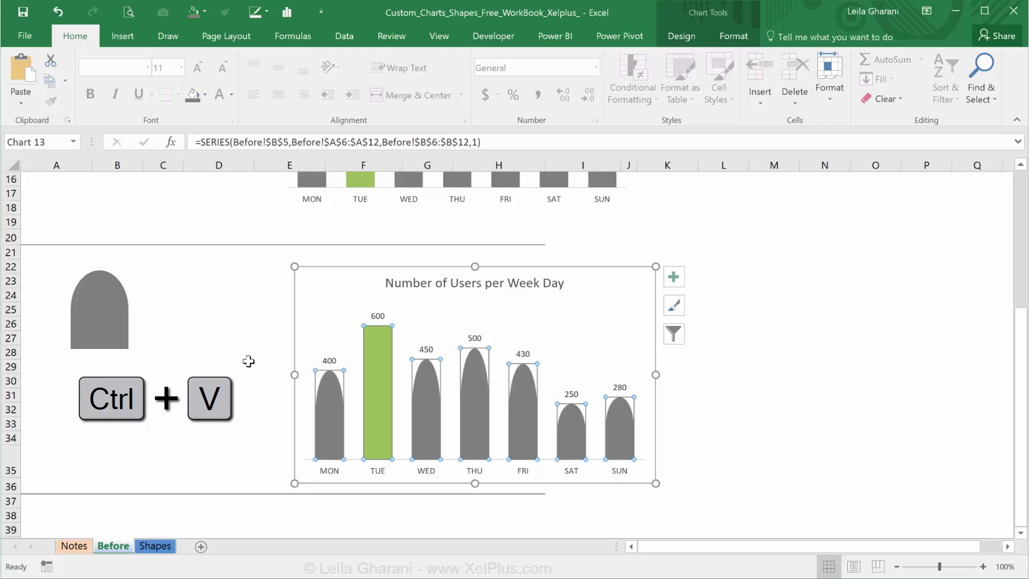
click(222, 336)
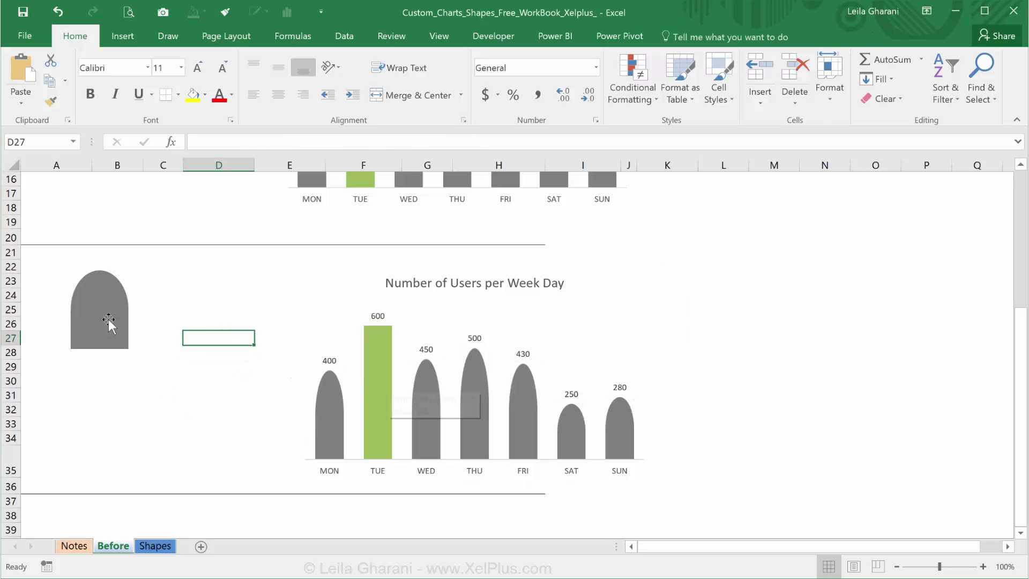
Paste a second copy of the arch shape beside the original.
click(107, 323)
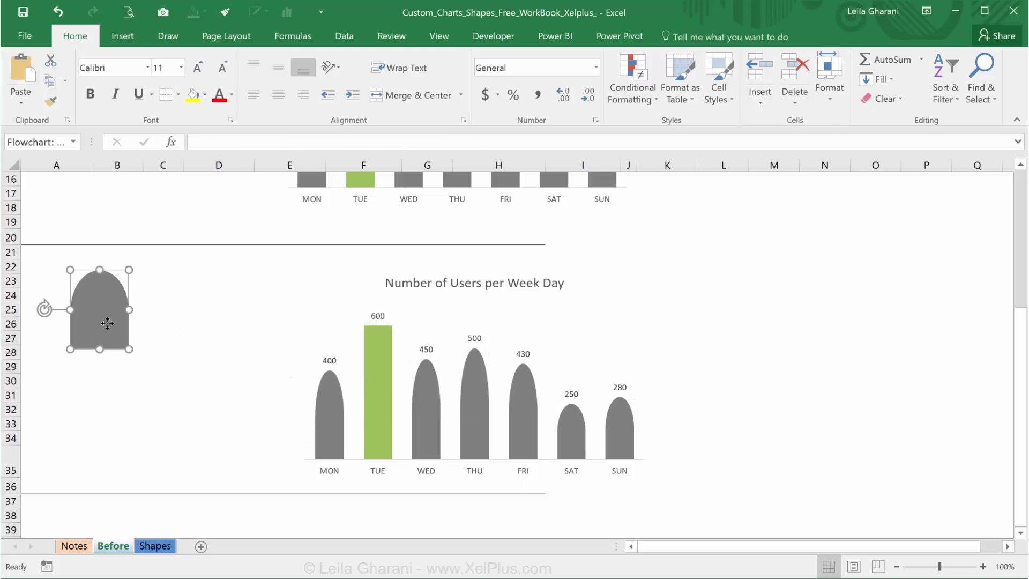
click(169, 320)
key(ctrl+v)
drag(171, 343, 174, 296)
click(168, 381)
scroll(166, 370, up, 4)
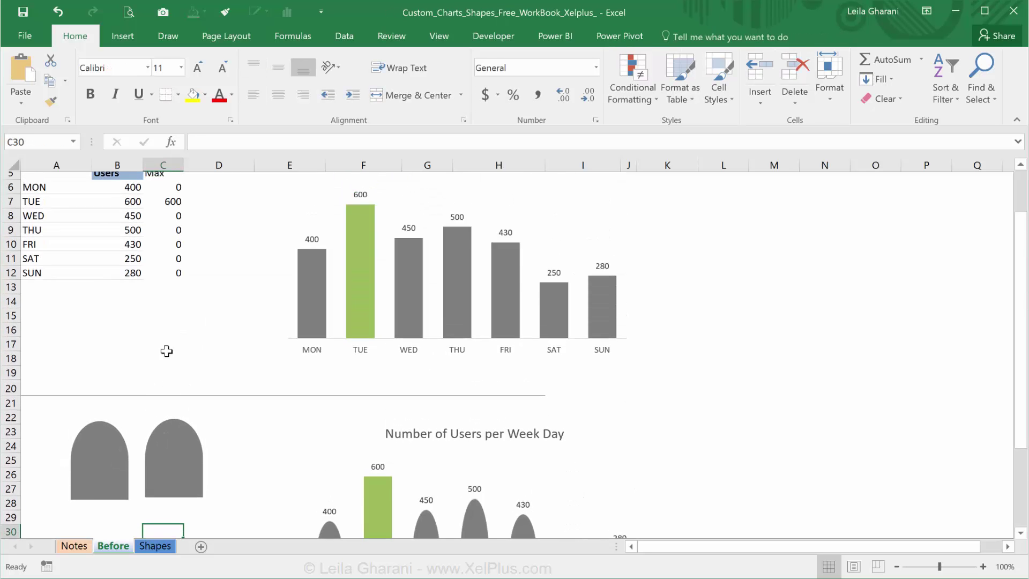
scroll(192, 422, down, 2)
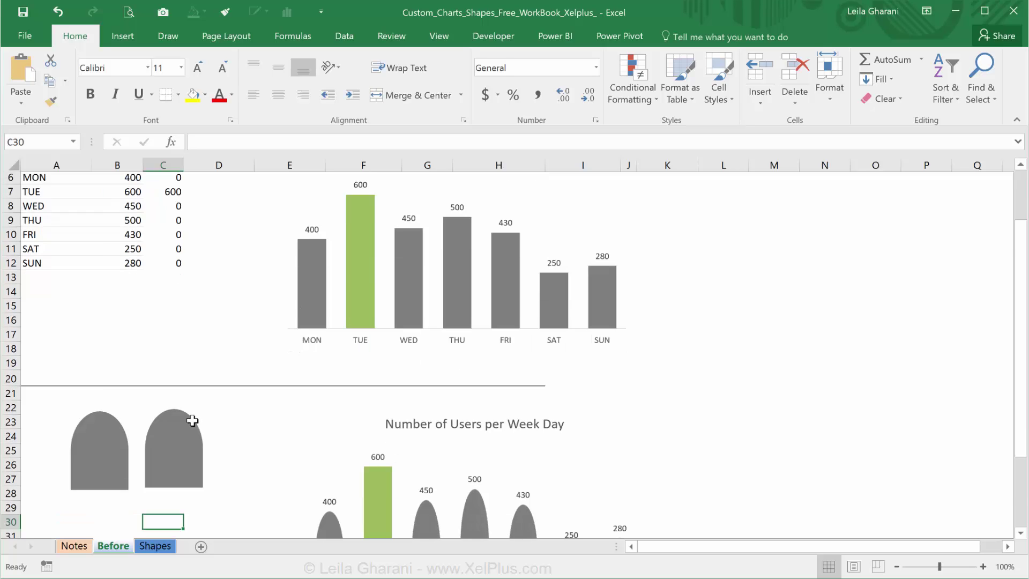
click(220, 410)
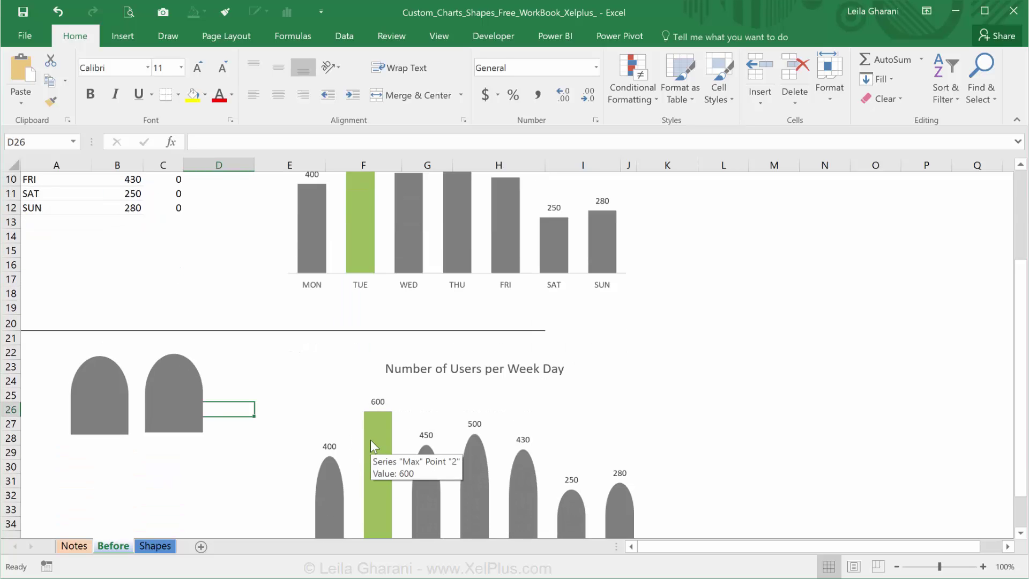
Fill the second arch shape green.
click(160, 398)
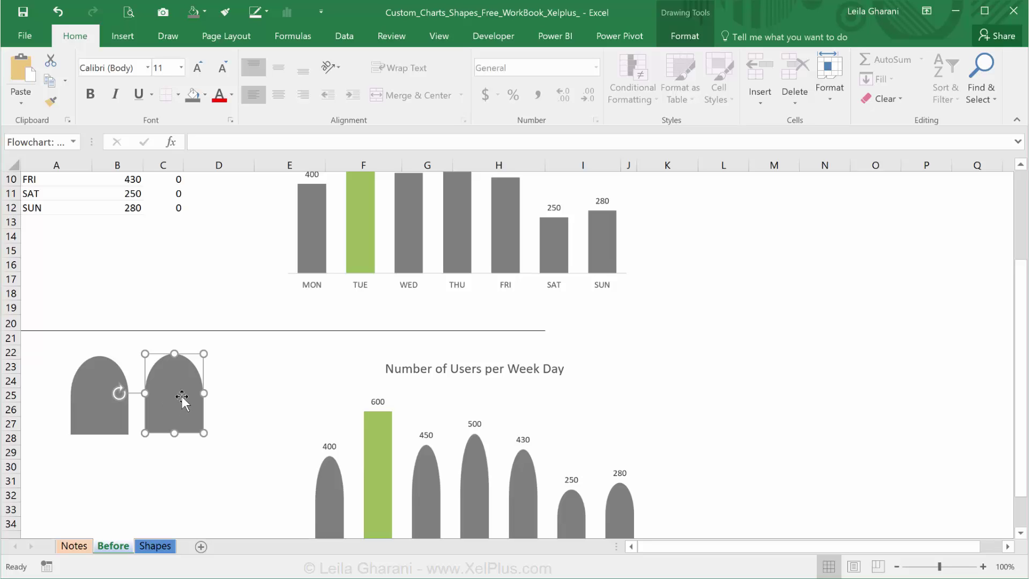
click(698, 39)
click(454, 58)
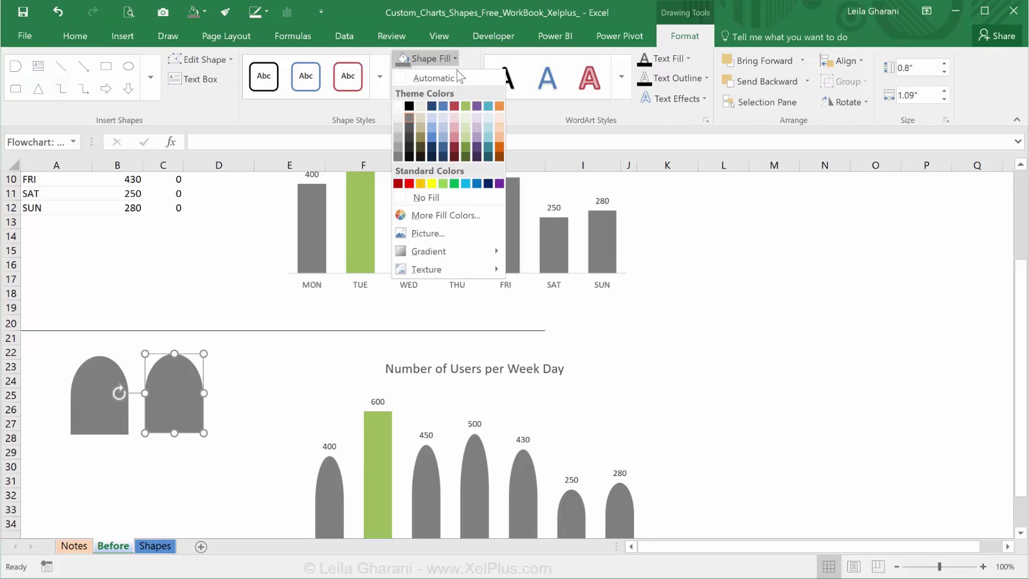
click(464, 106)
click(187, 470)
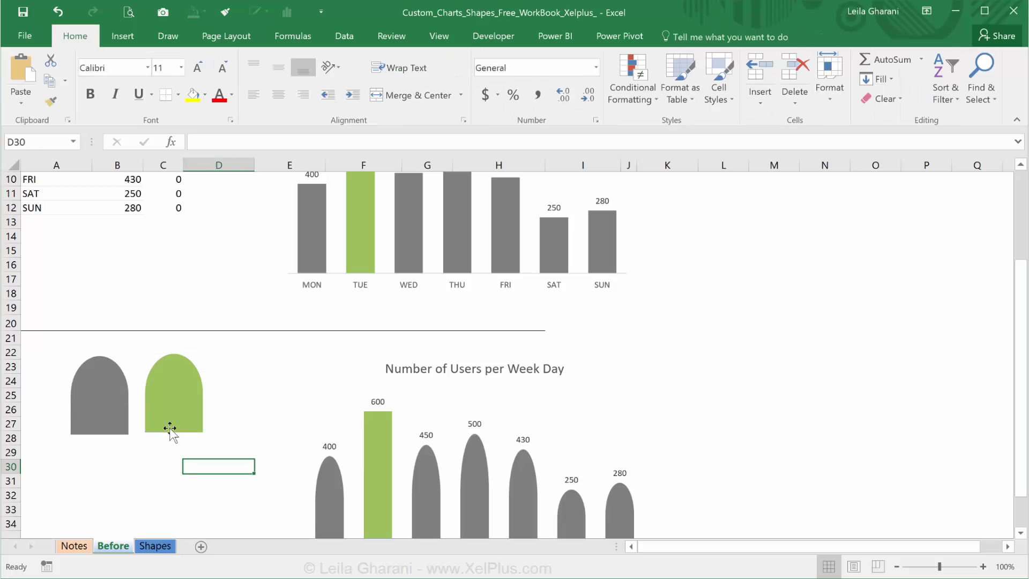
click(168, 426)
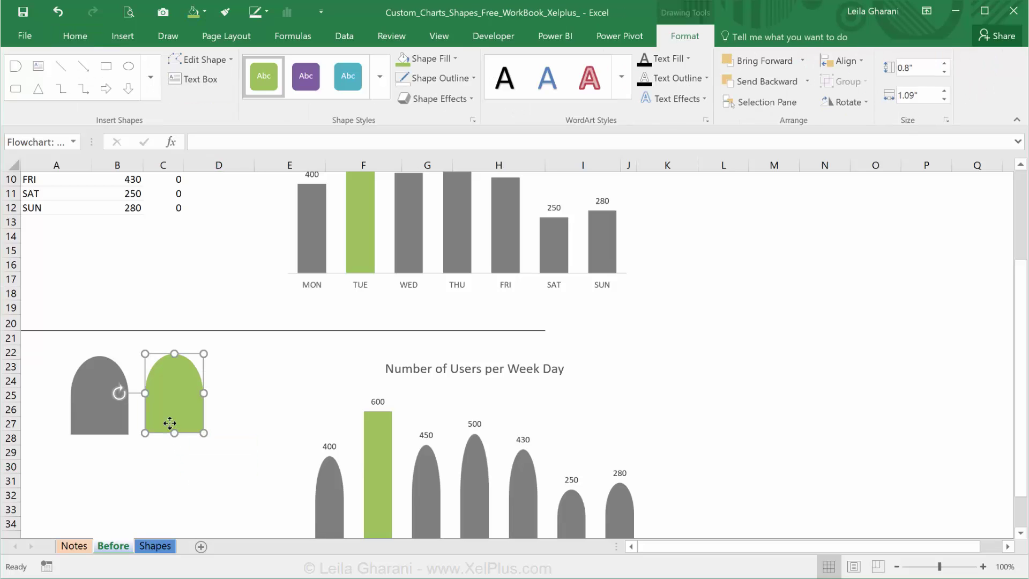
Paste the green arch onto the lower chart's Max bar for TUE.
click(375, 461)
scroll(186, 334, up, 1)
scroll(186, 334, up, 1)
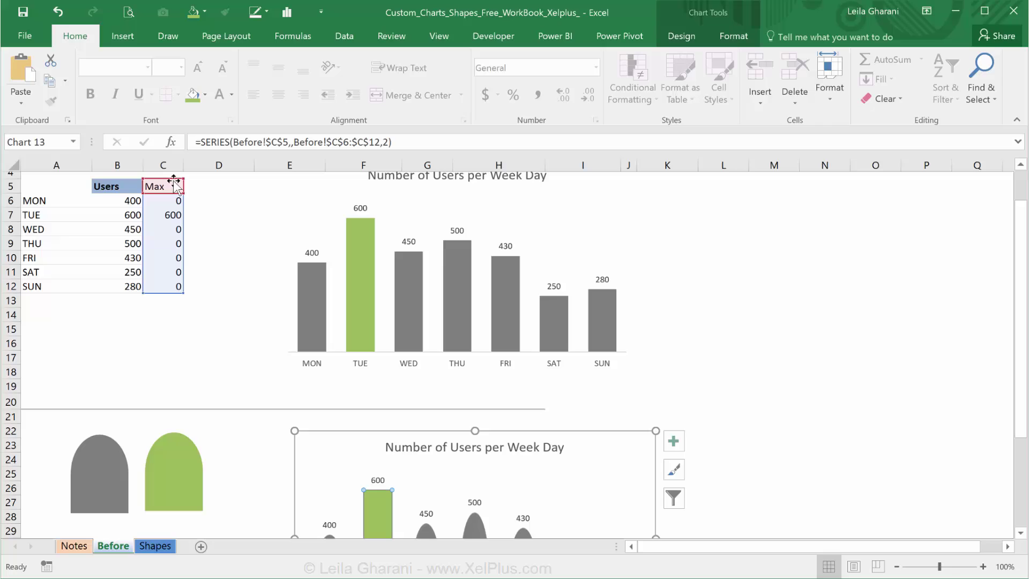
scroll(179, 348, down, 3)
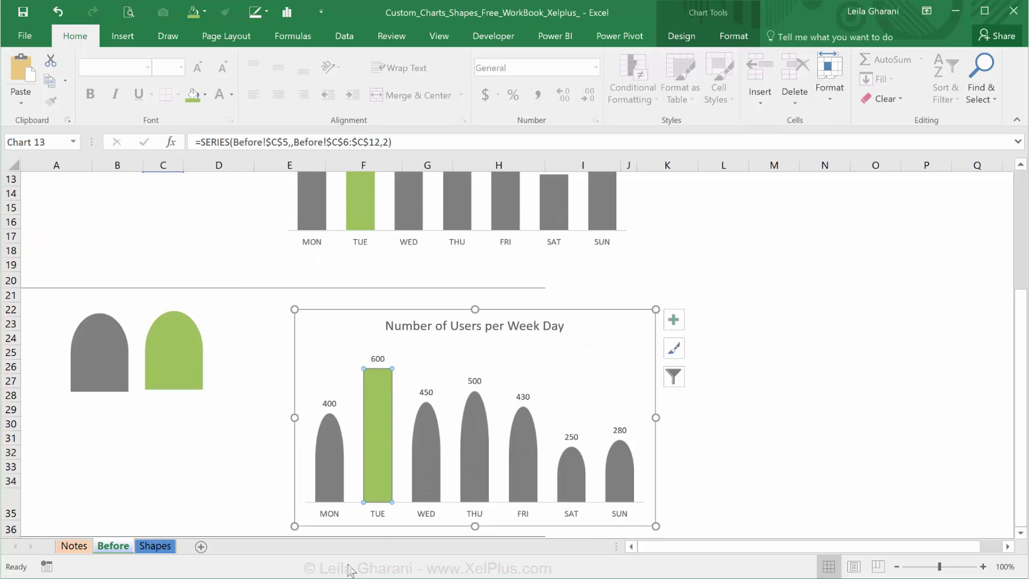
key(ctrl+v)
click(163, 465)
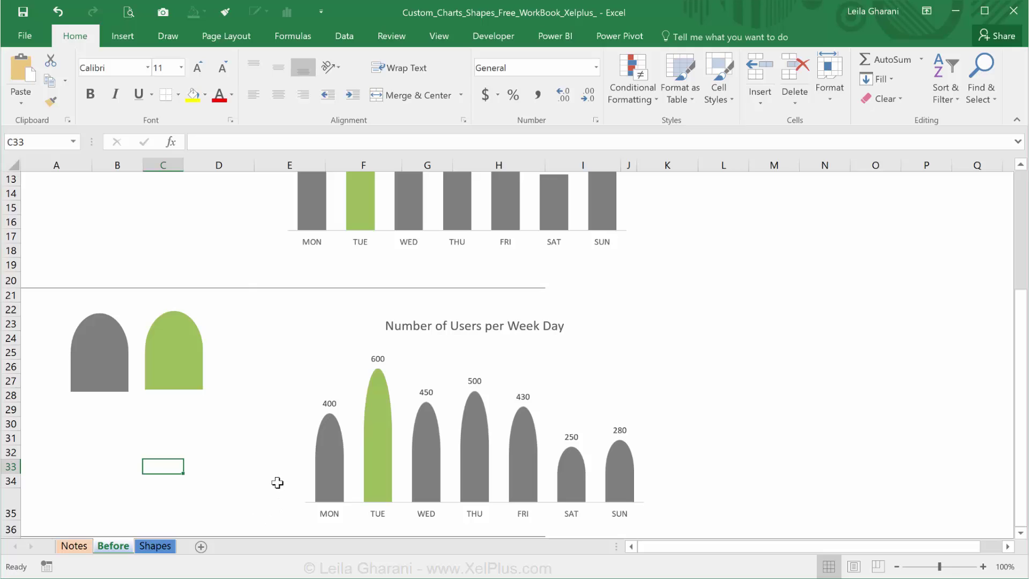
Change TUE's users in B7 to 300 and check the green bar moves to THU's 500.
scroll(277, 477, up, 4)
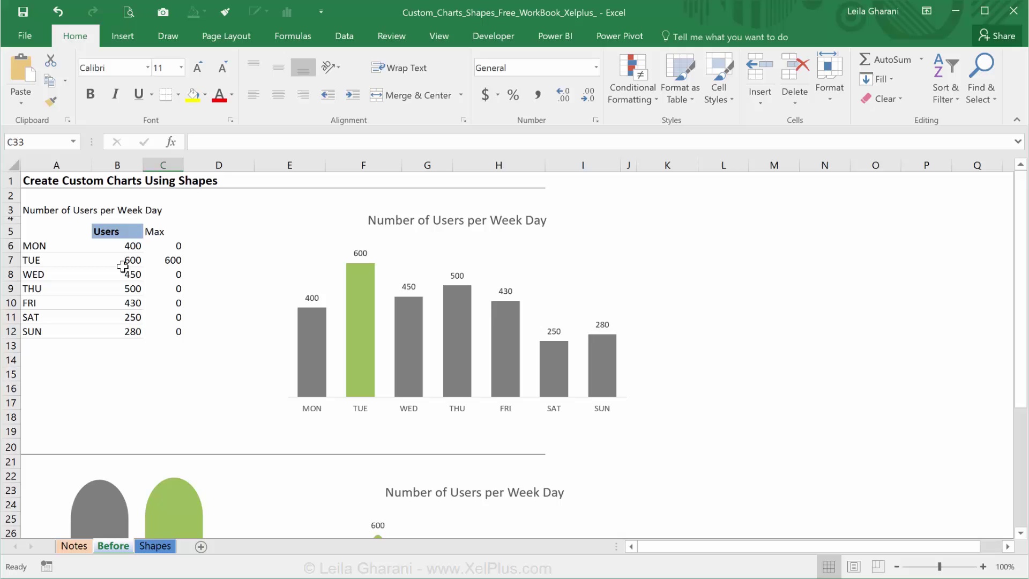
click(122, 267)
text(3)
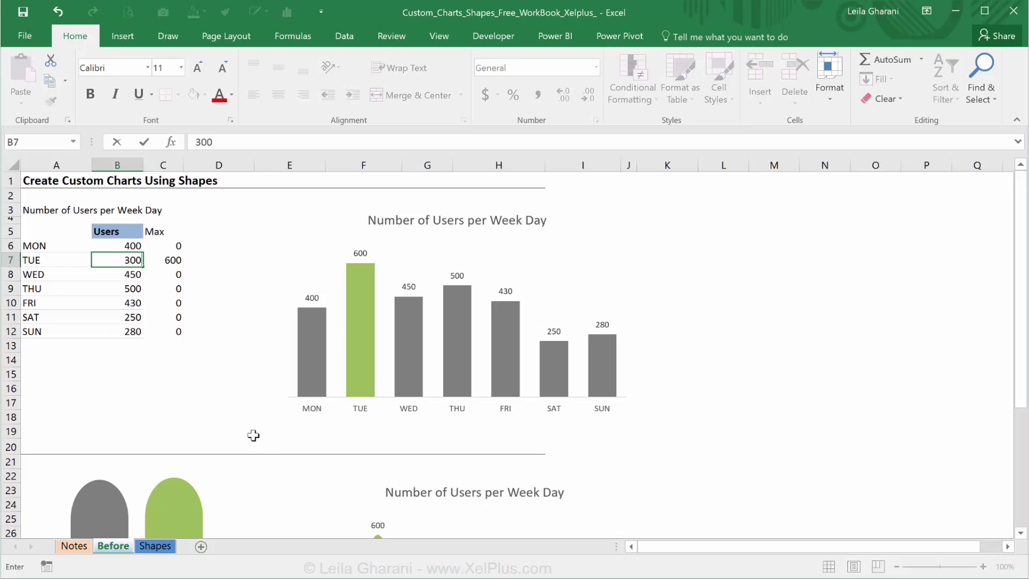
key(ctrl+Return)
scroll(272, 455, down, 5)
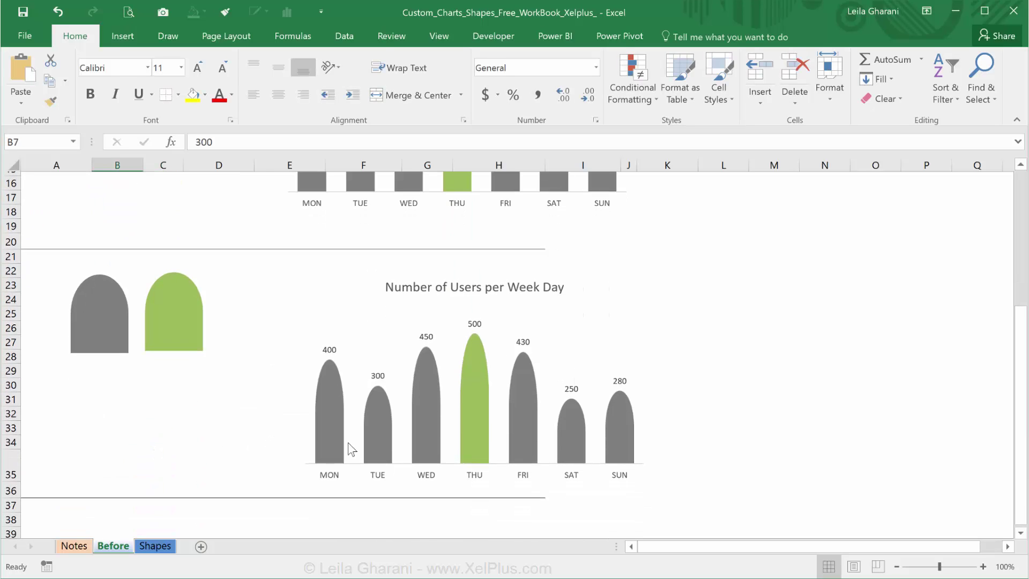
mouse_move(465, 404)
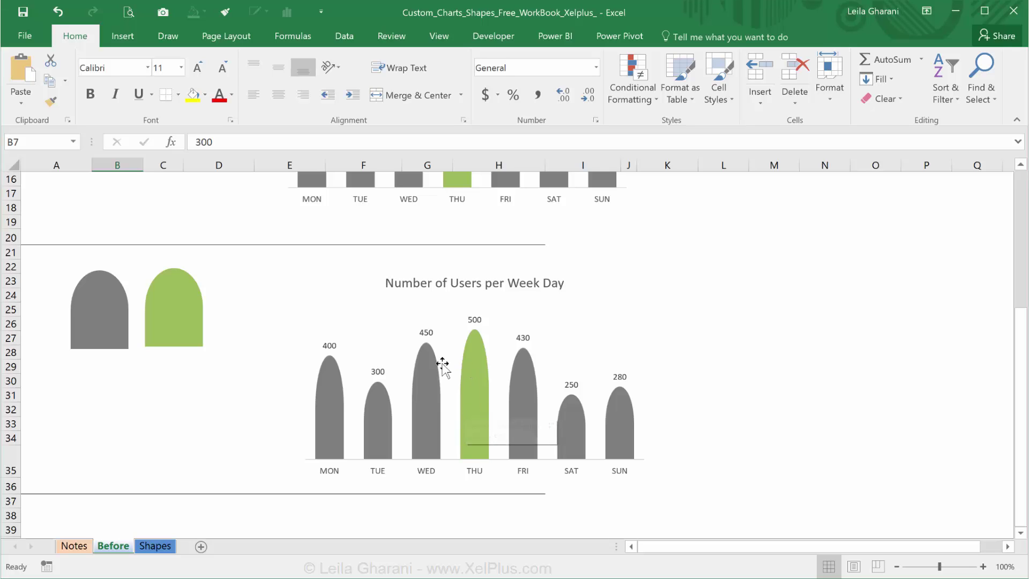
mouse_move(321, 375)
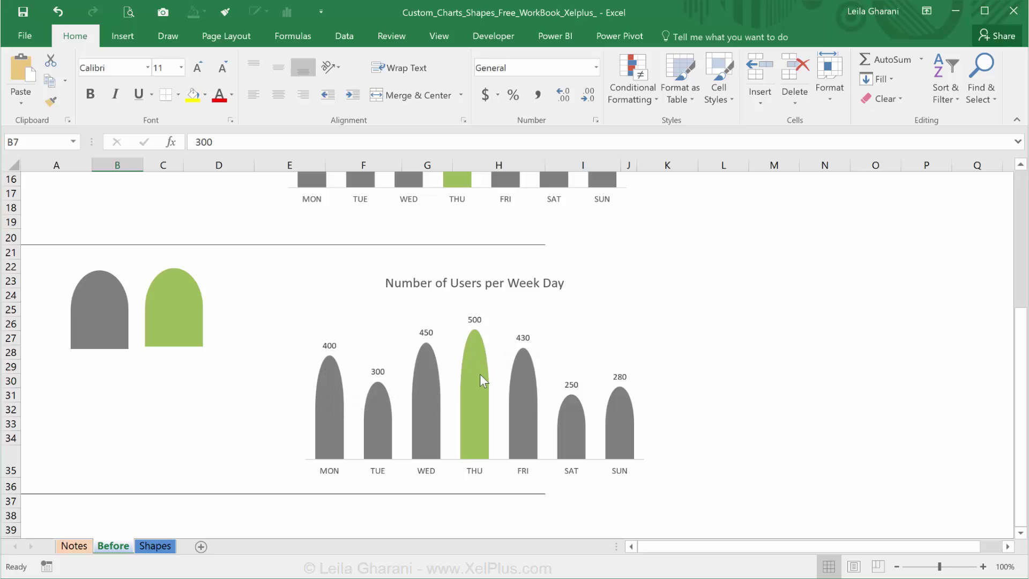
mouse_move(482, 363)
click(112, 314)
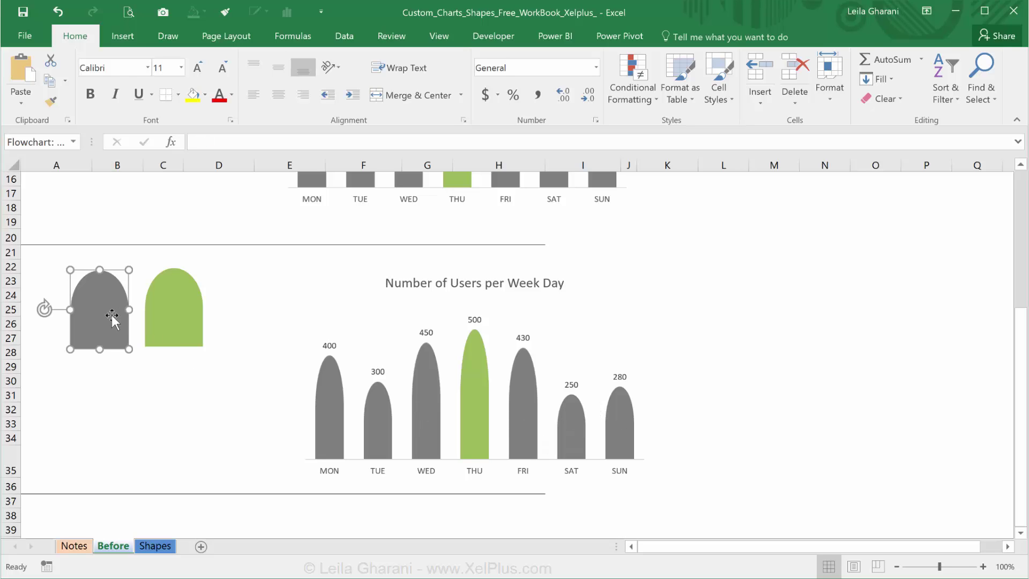
mouse_move(100, 349)
mouse_down()
mouse_move(92, 516)
mouse_move(114, 349)
mouse_up()
click(124, 381)
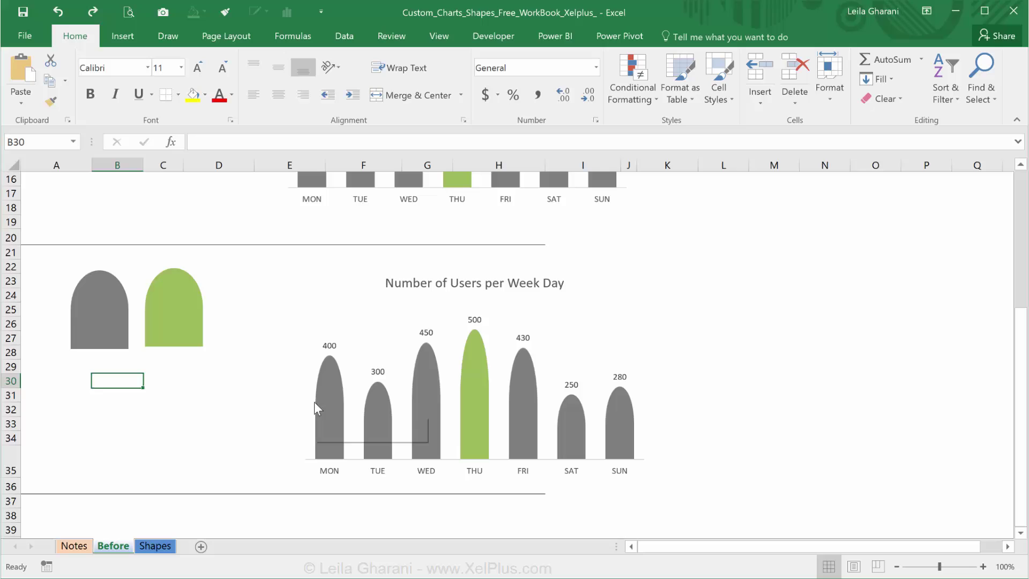
mouse_move(316, 398)
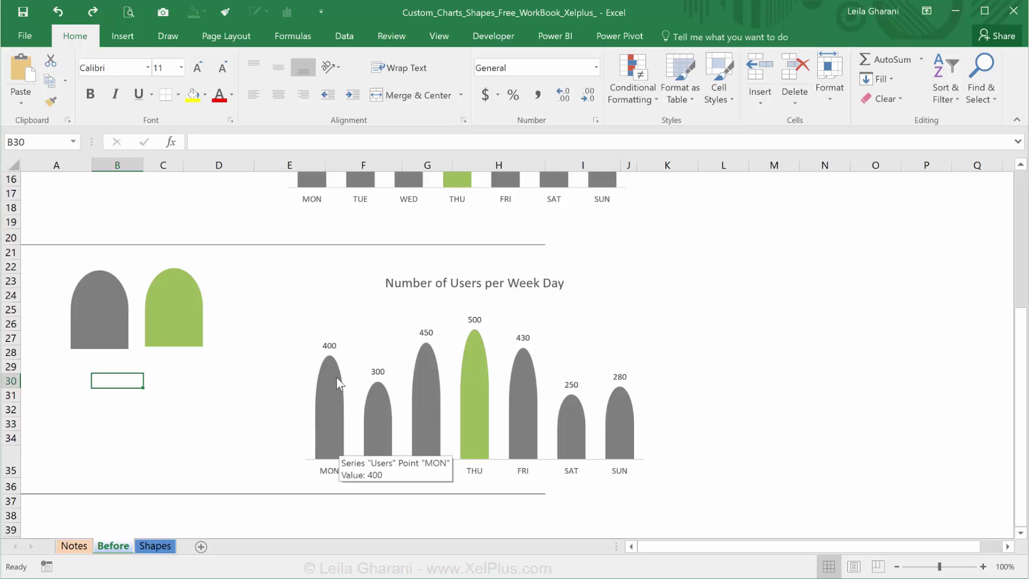
mouse_move(326, 363)
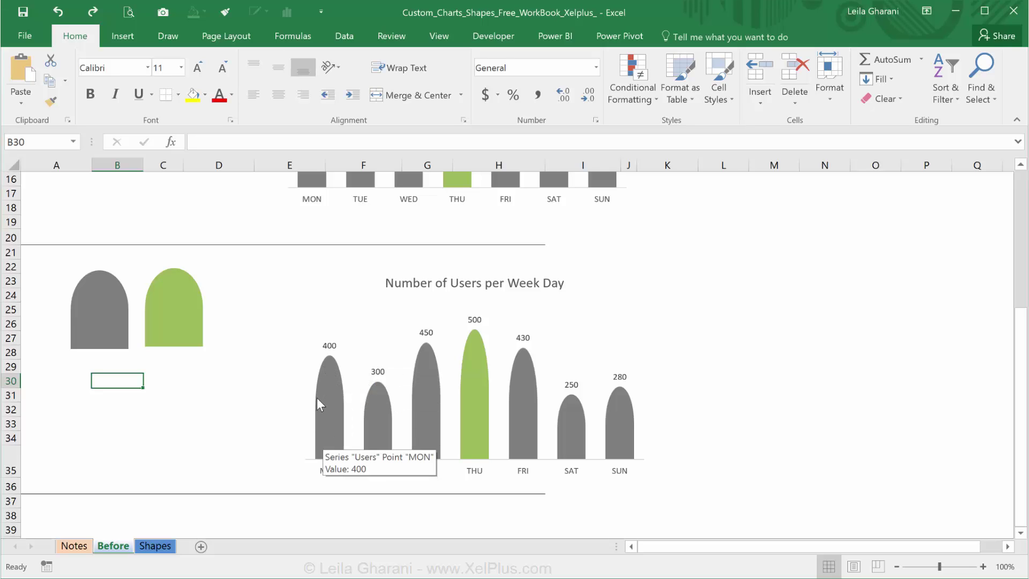
mouse_move(382, 416)
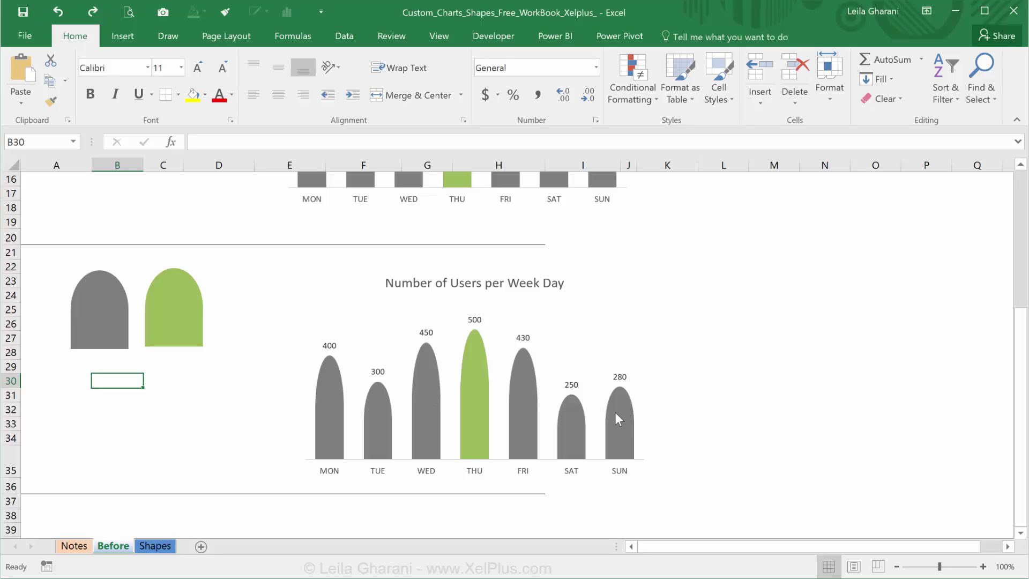
click(111, 331)
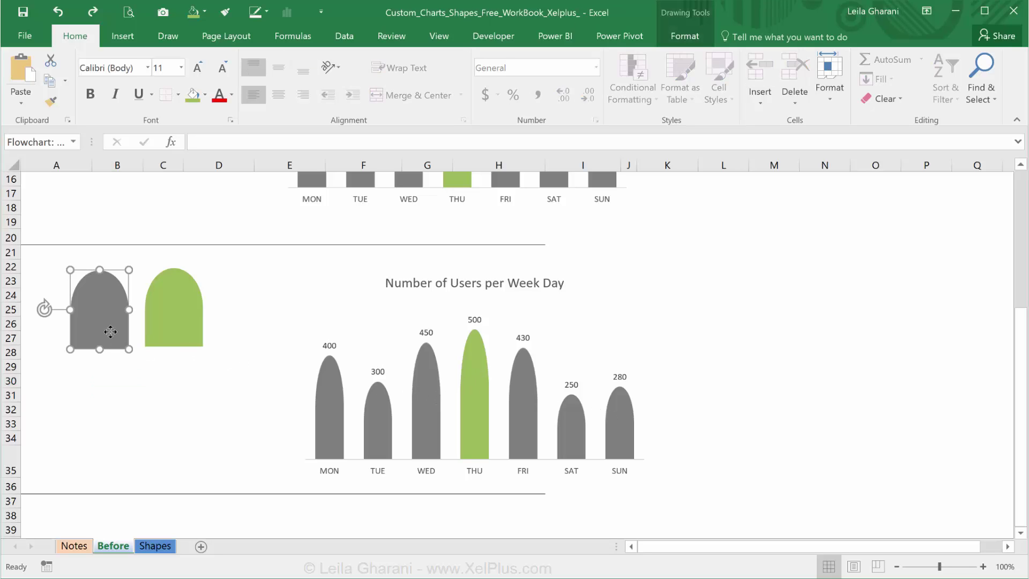
click(129, 381)
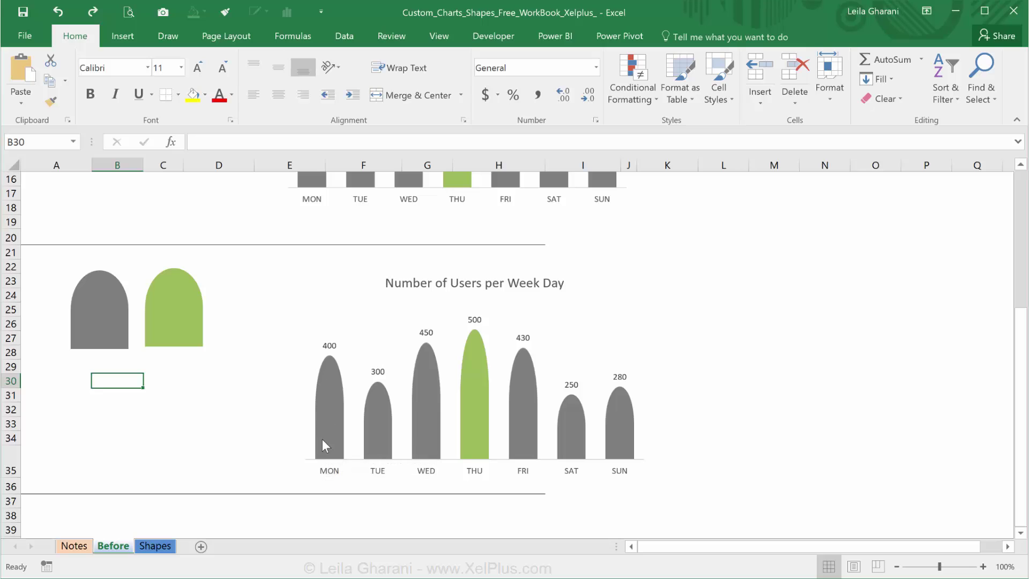
mouse_move(323, 445)
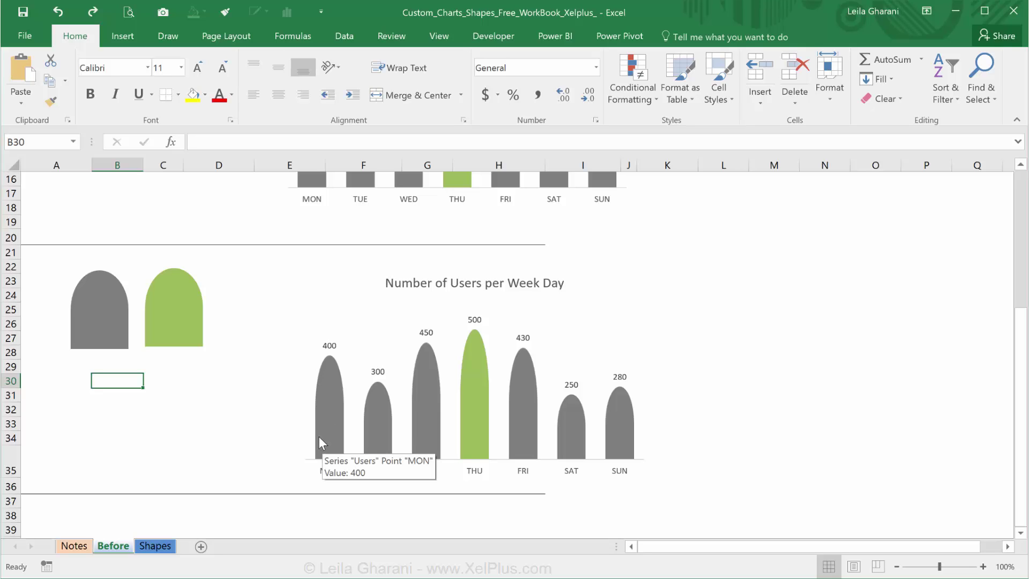
scroll(259, 425, up, 5)
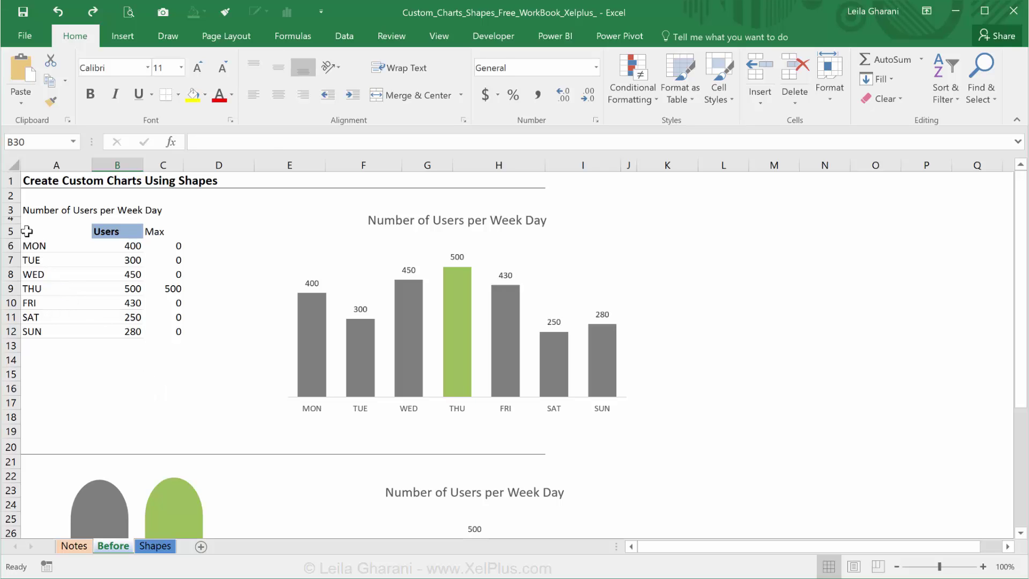
Copy the weekday users table A3:B12 to A39.
drag(27, 210, 138, 334)
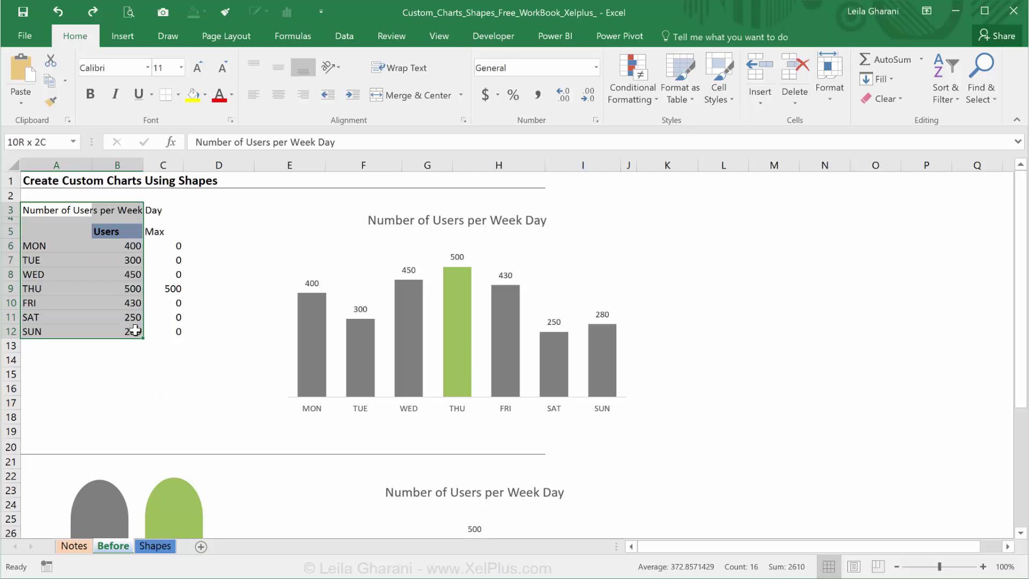
key(ctrl+c)
scroll(135, 335, down, 3)
scroll(135, 335, down, 7)
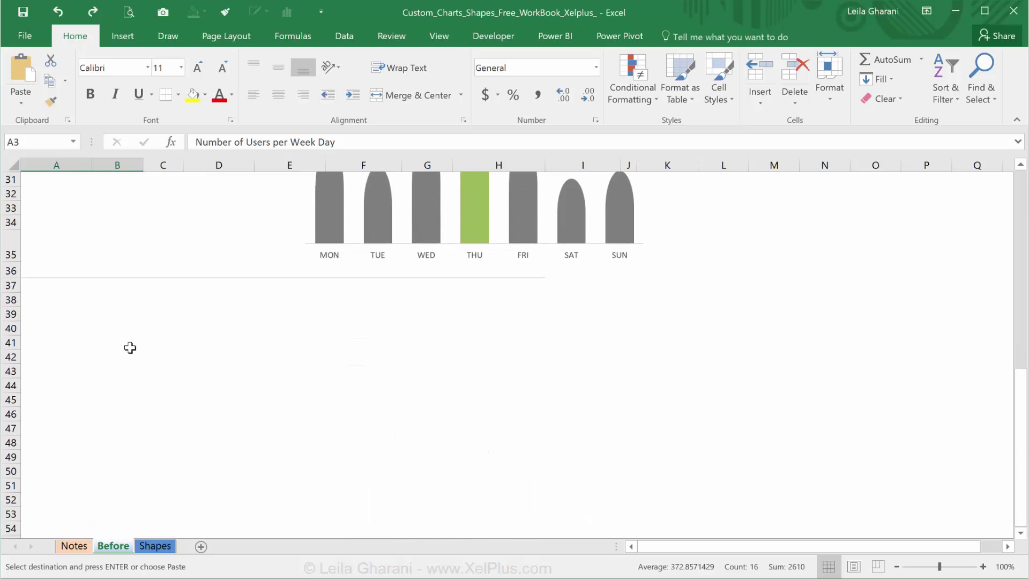
click(41, 313)
key(ctrl+v)
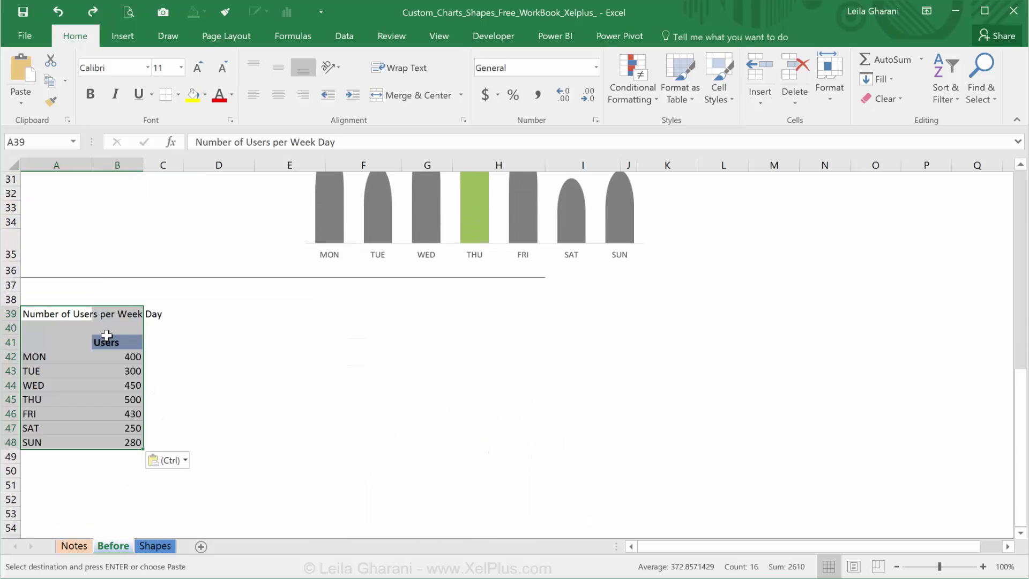
Add 'Stack 1' and 'Stack 2' headers in C41 and D41.
click(116, 342)
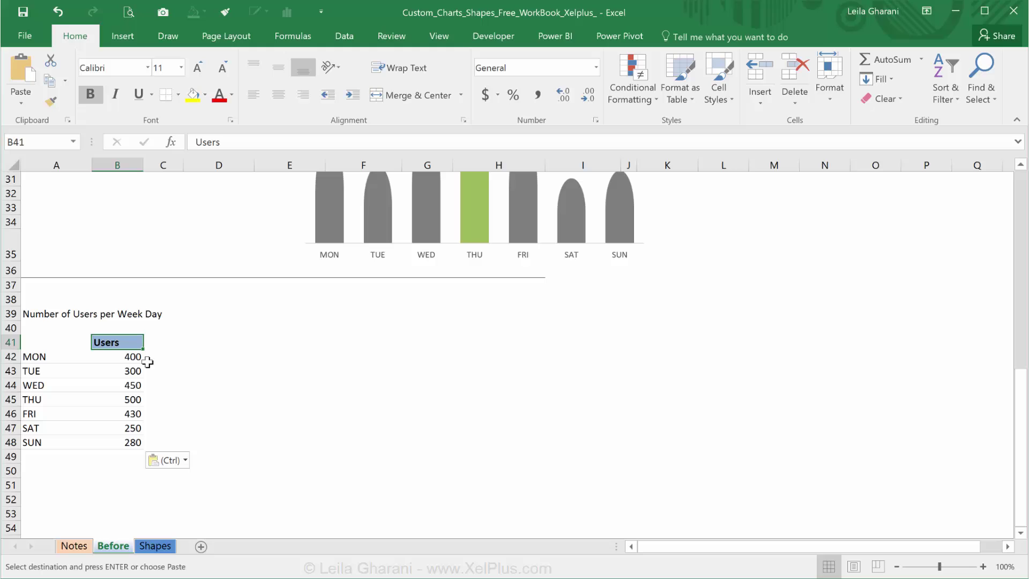
scroll(183, 363, up, 2)
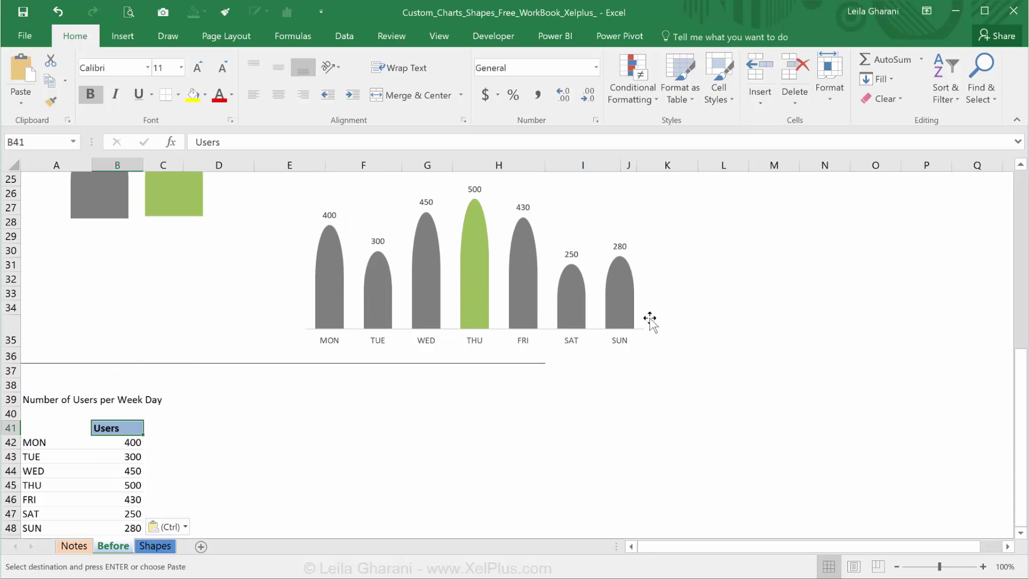
mouse_move(476, 311)
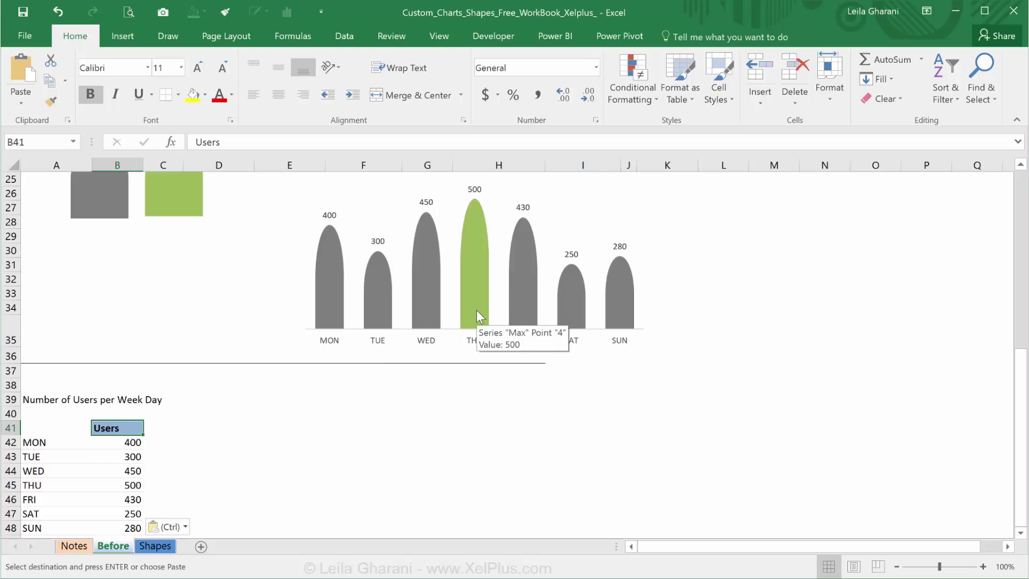
scroll(474, 311, down, 1)
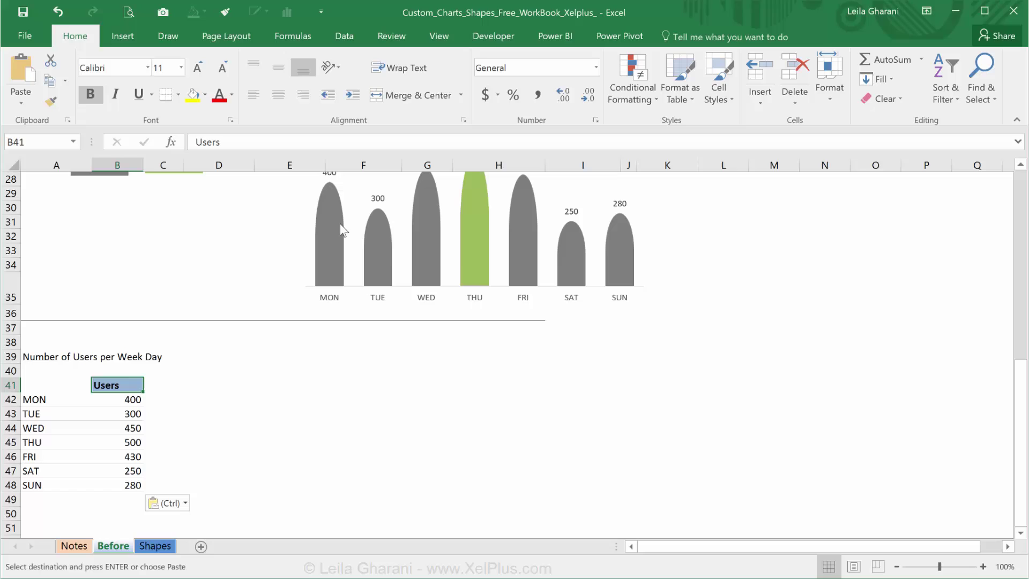
click(167, 385)
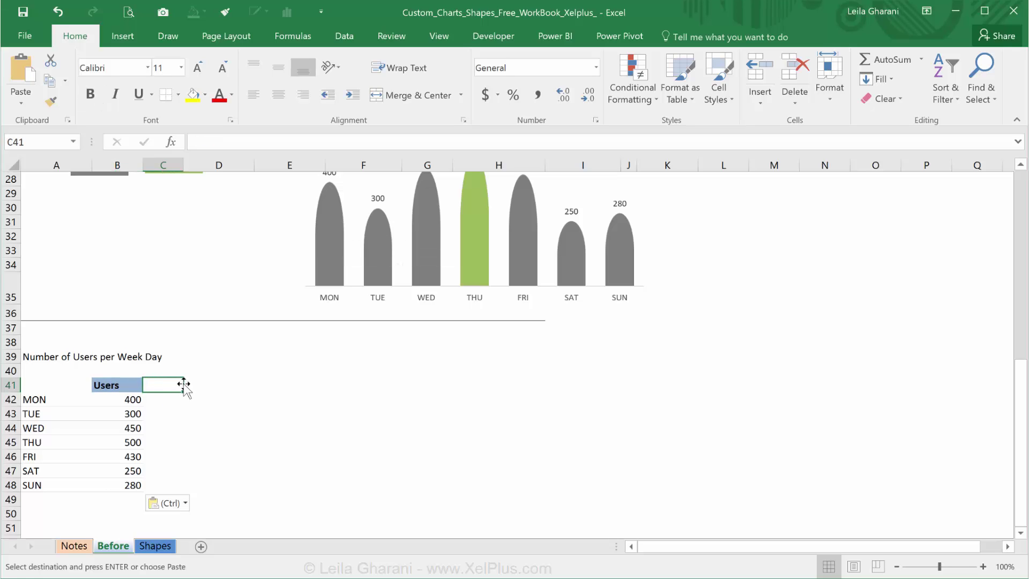
text(Stack 1)
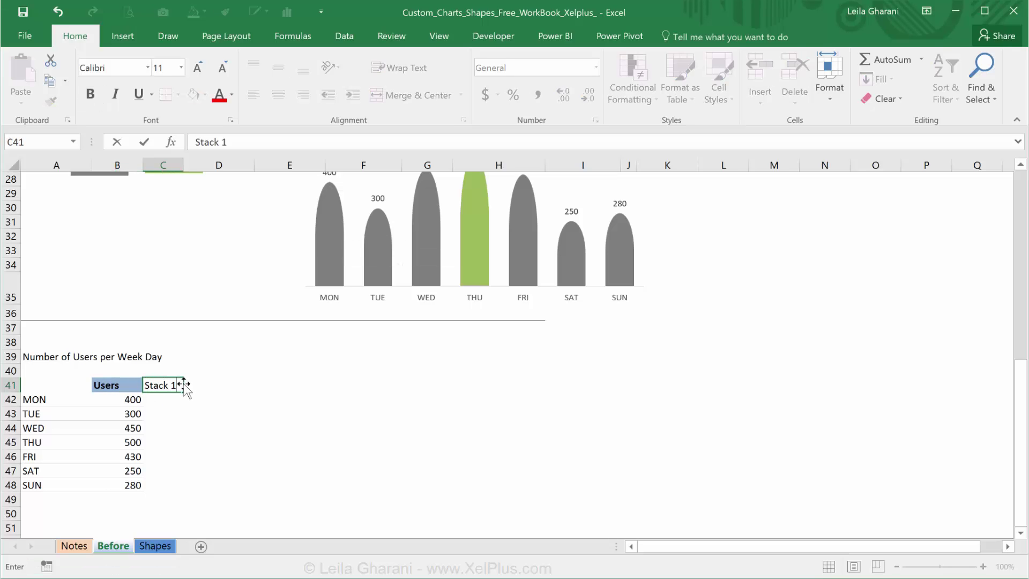
key(Tab)
text(Sta)
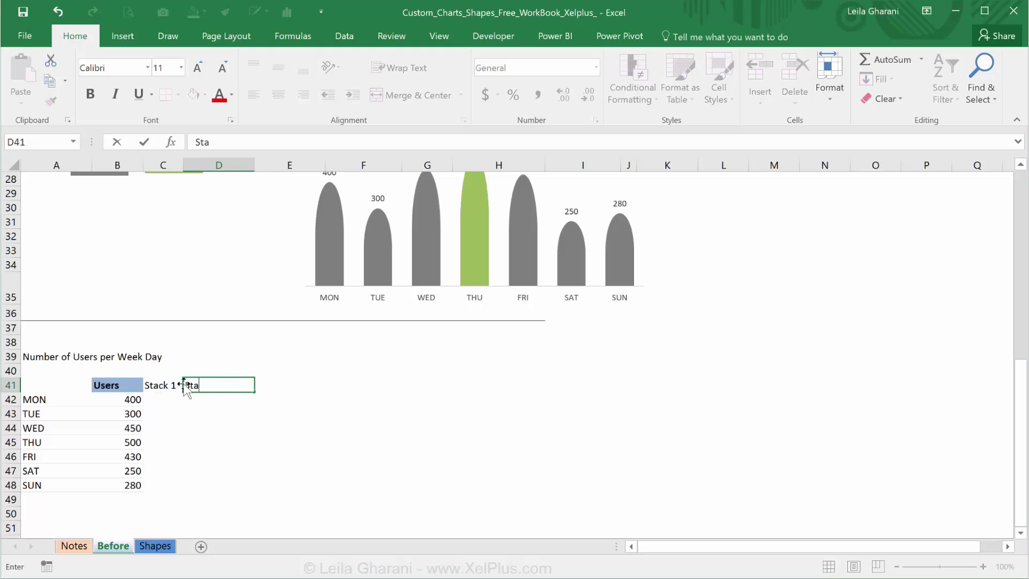
key(ctrl+Return)
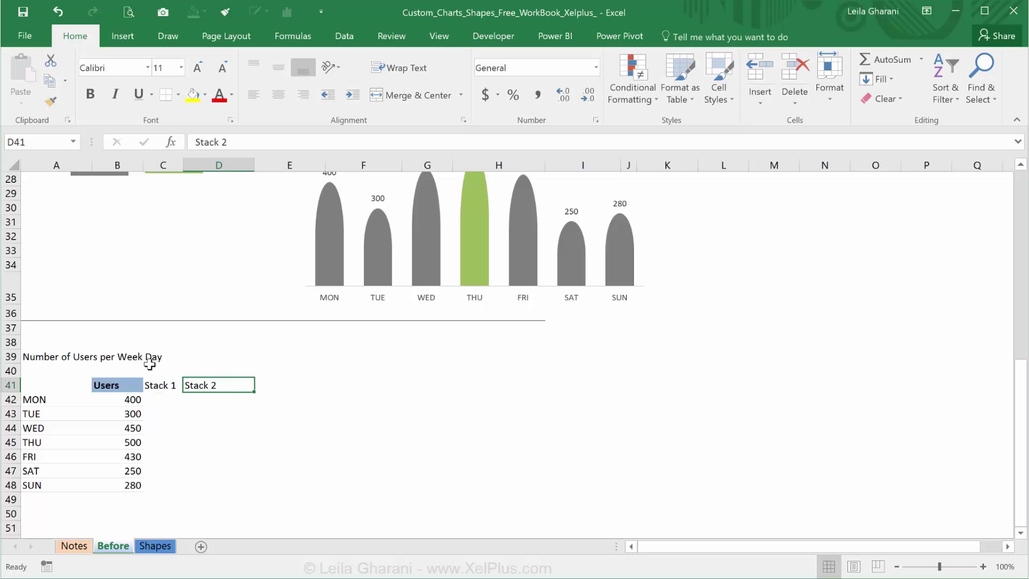
Copy the B41 Users header style onto the Stack headers with Format Painter.
click(123, 384)
key(alt+7)
drag(164, 385, 325, 386)
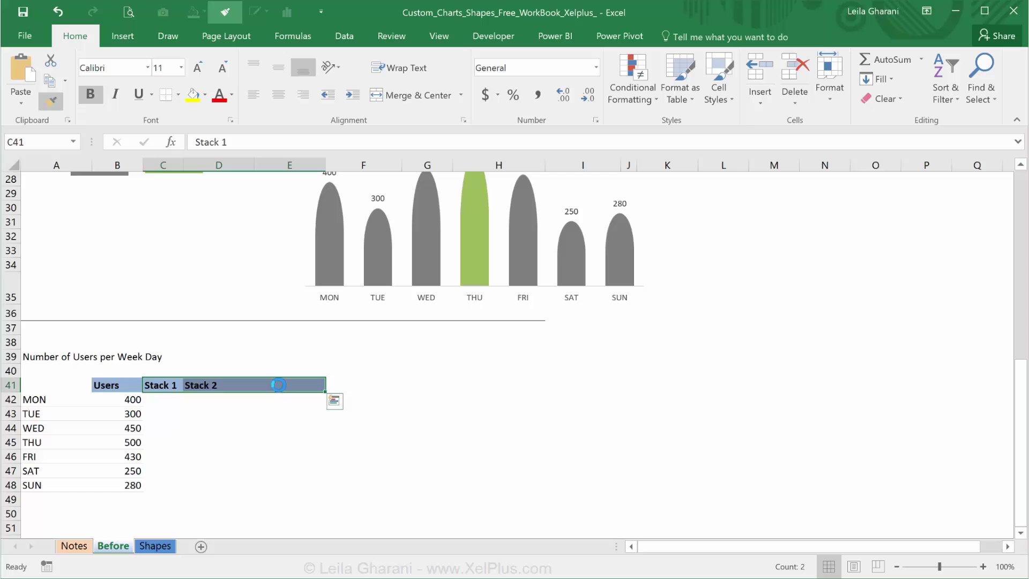
click(162, 400)
click(205, 399)
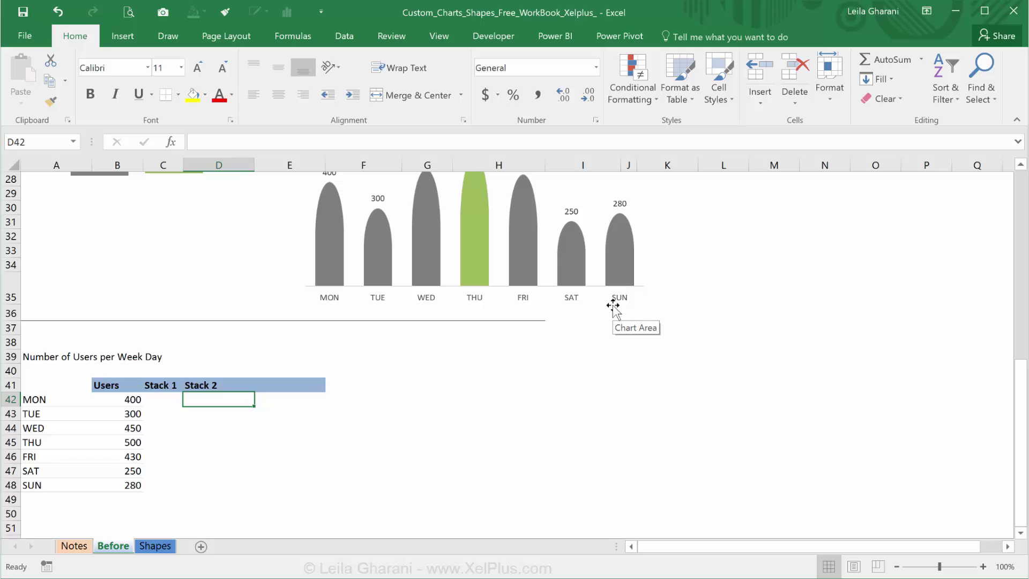
Fill D42:D48 with =MIN($B$42:$B$48)/2, giving 125 for every weekday.
text(=min()
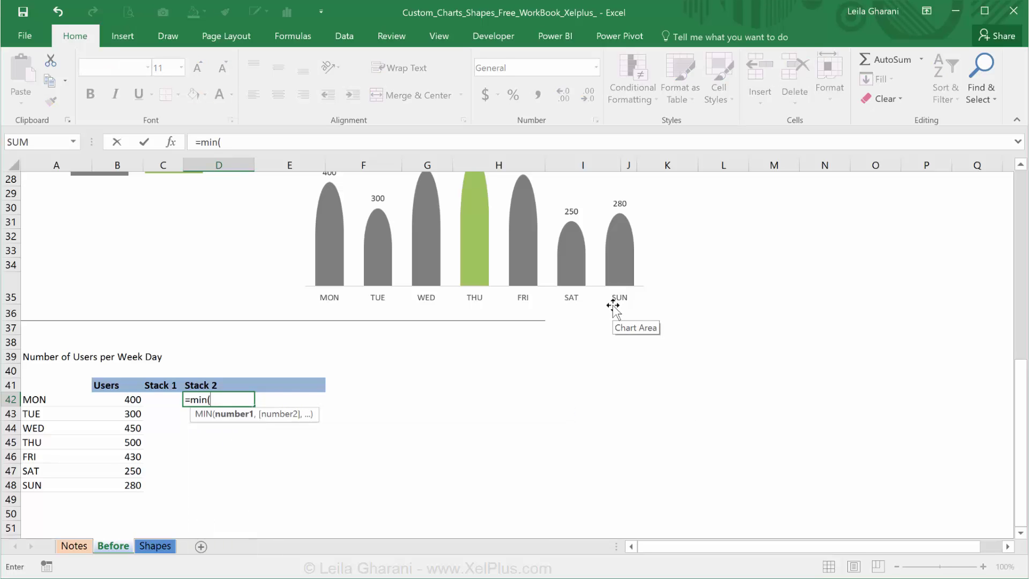
drag(127, 400, 125, 487)
key(F4)
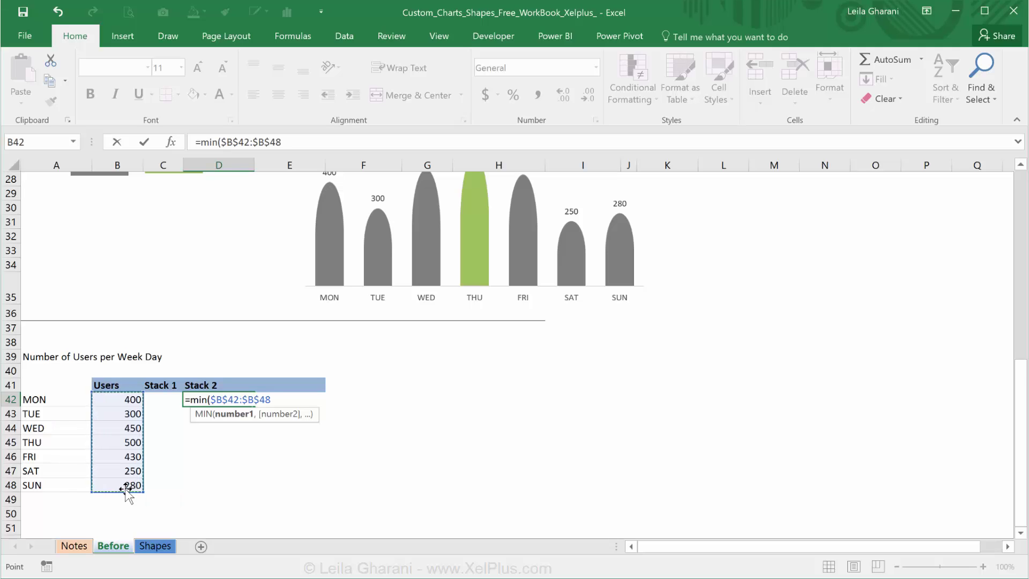
text())
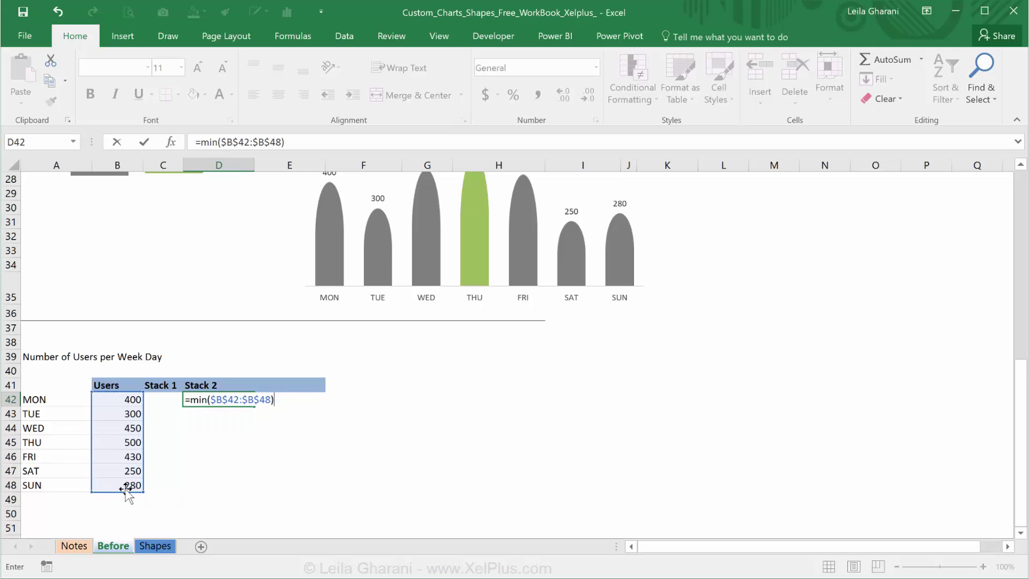
click(322, 148)
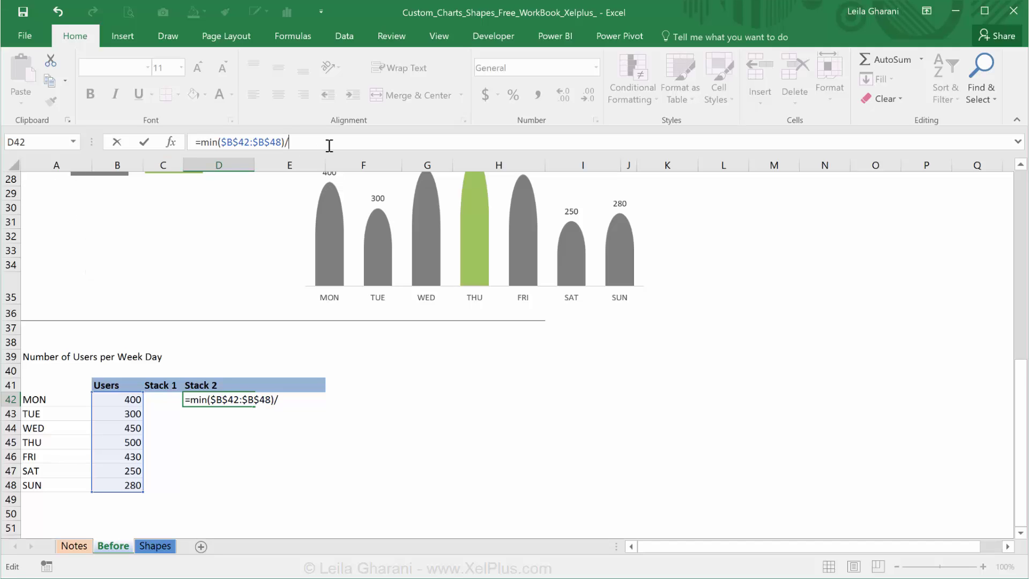
text(/2)
key(ctrl+Return)
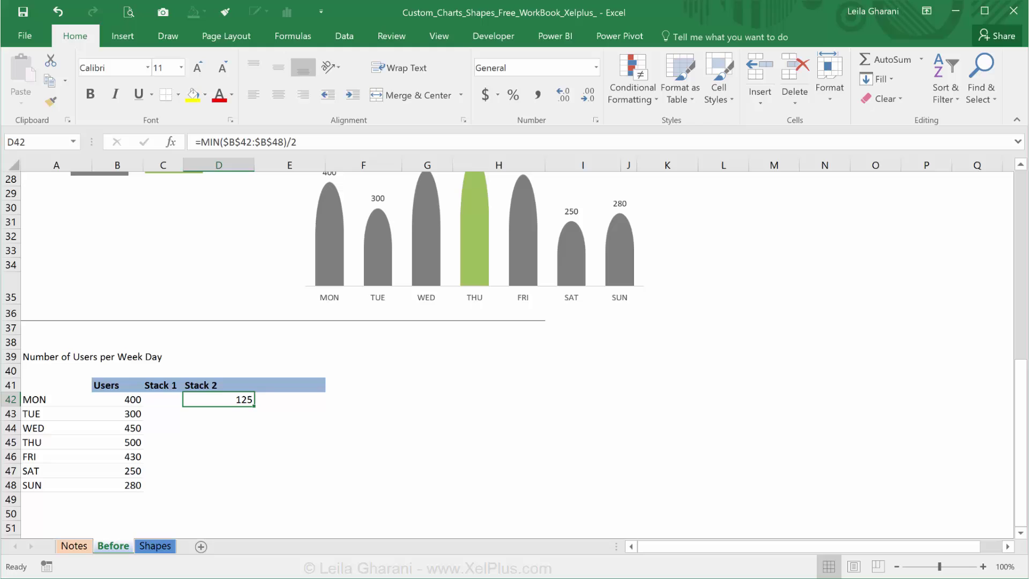
scroll(115, 233, up, 2)
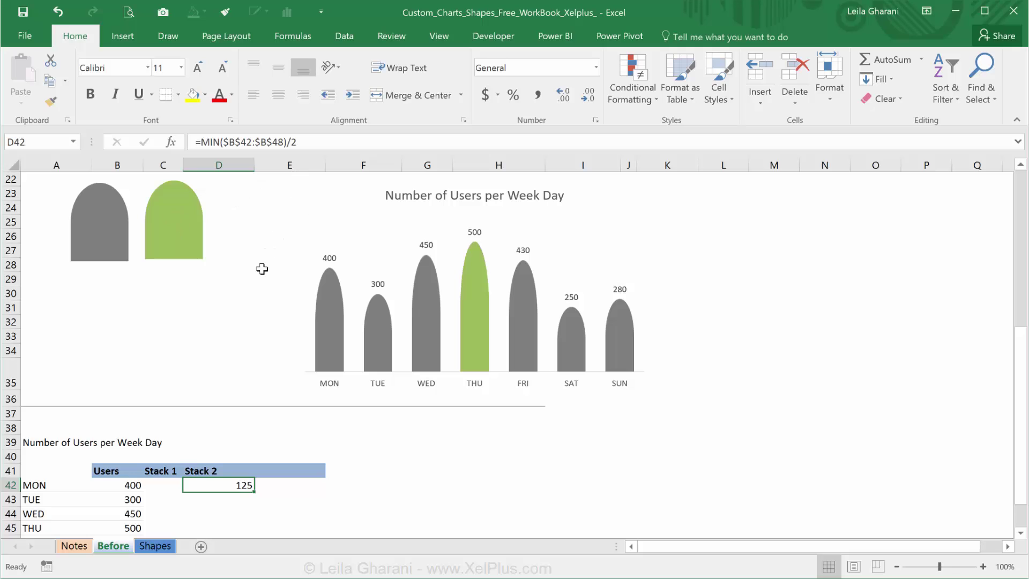
scroll(242, 419, down, 2)
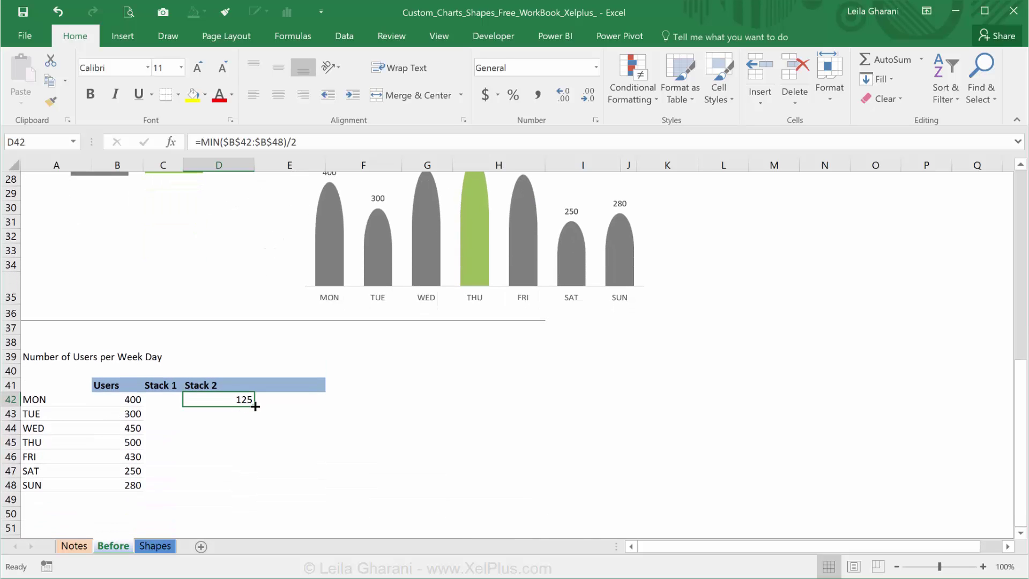
double_click(254, 407)
click(241, 401)
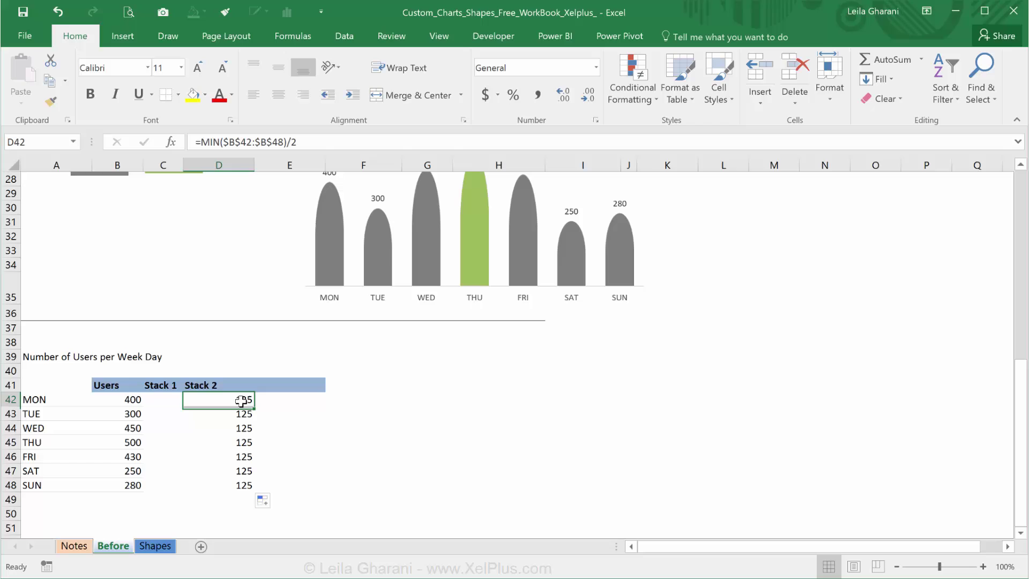
Fill C42:C48 with =B42-D42 for the Stack 1 values.
click(174, 401)
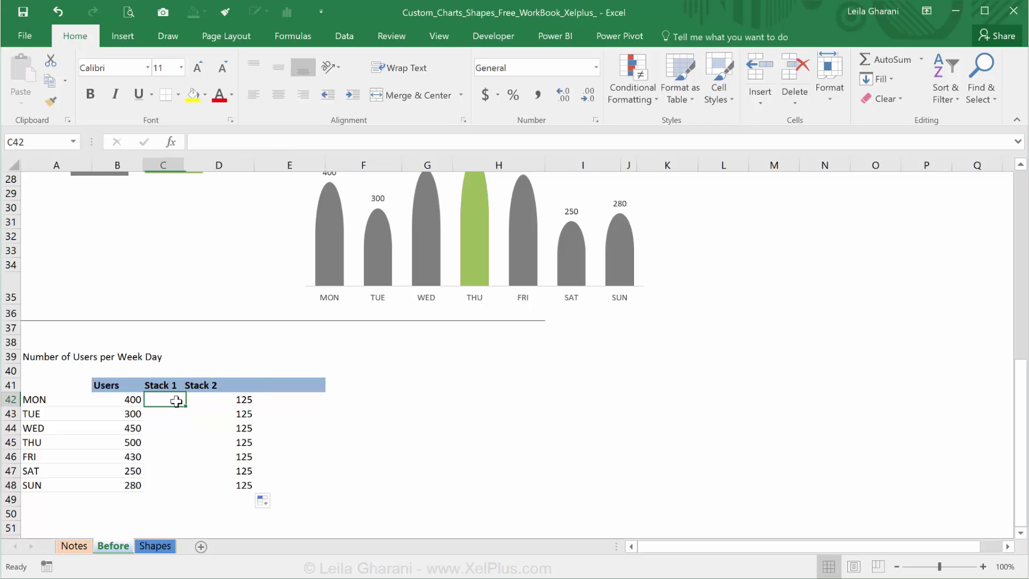
text(=)
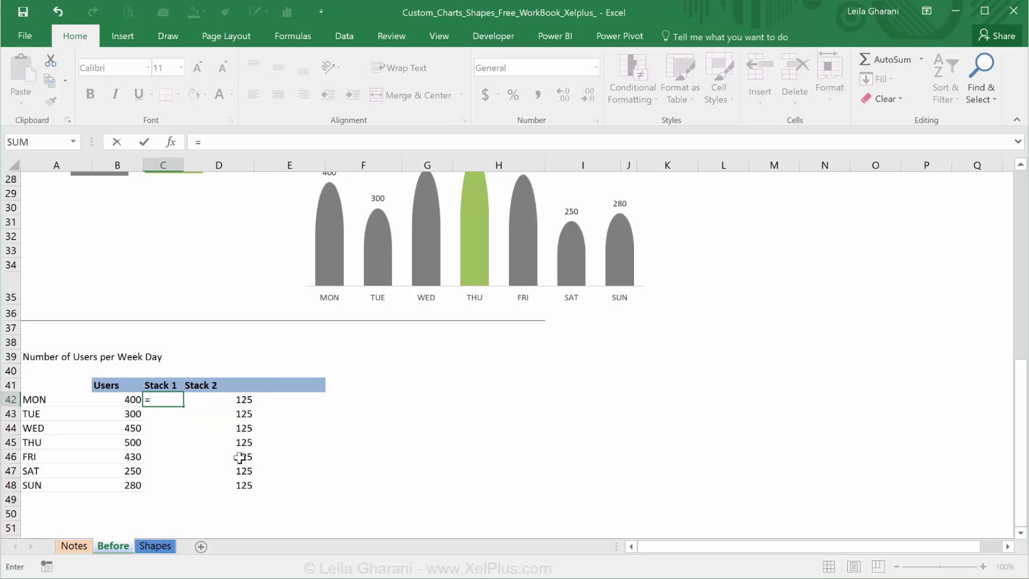
click(103, 402)
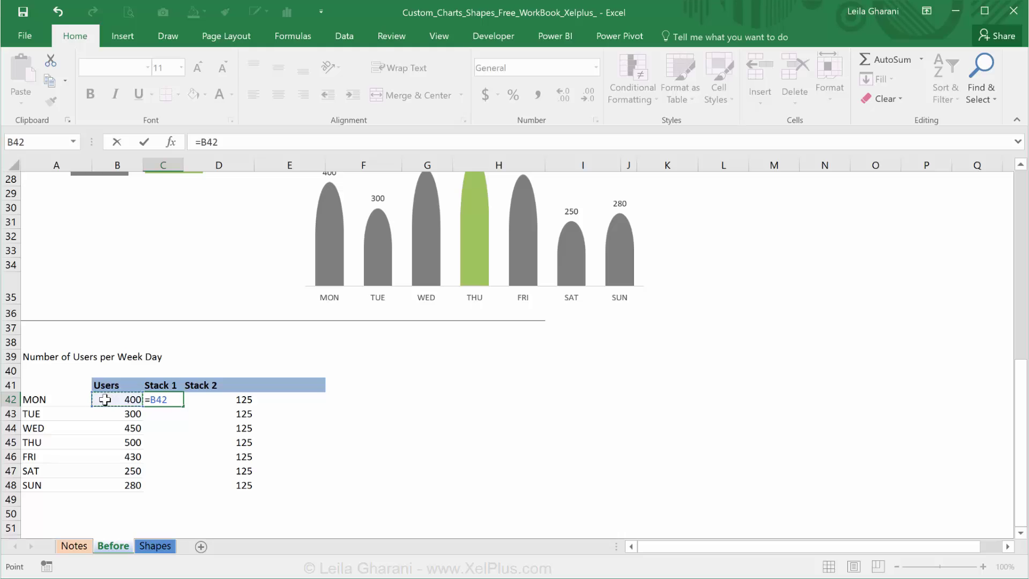
text(-)
click(230, 399)
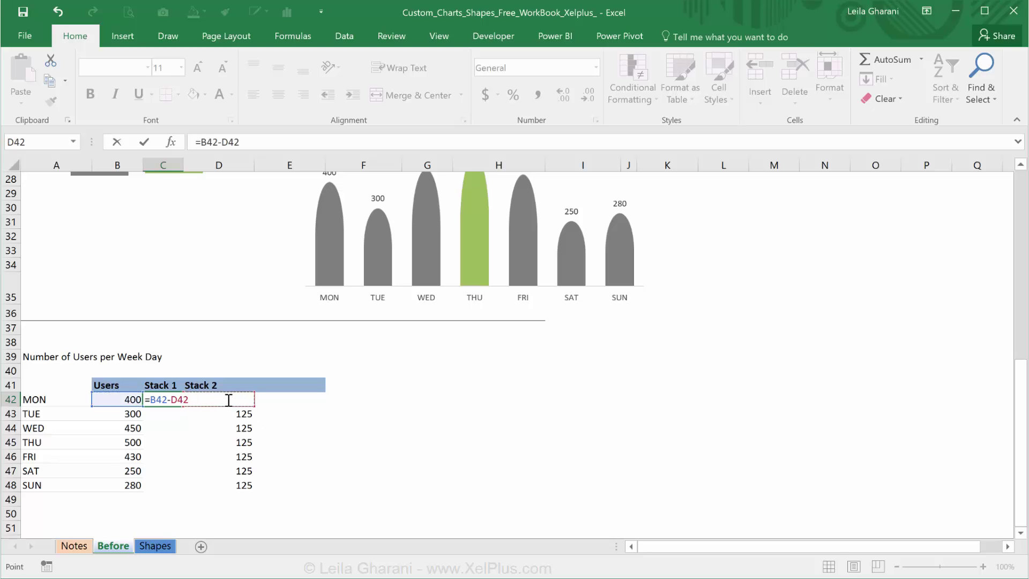
key(ctrl+Return)
double_click(181, 406)
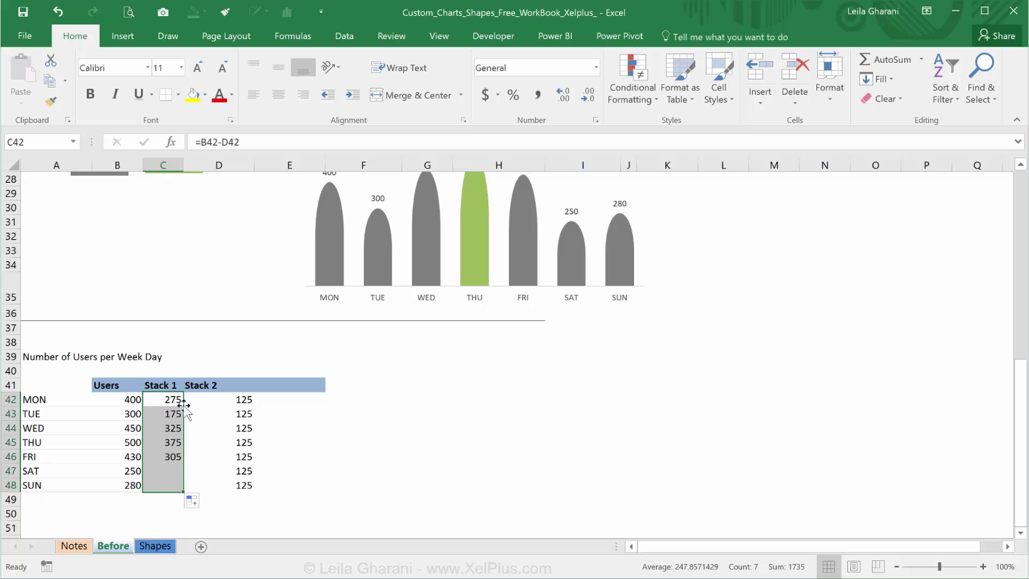
click(170, 401)
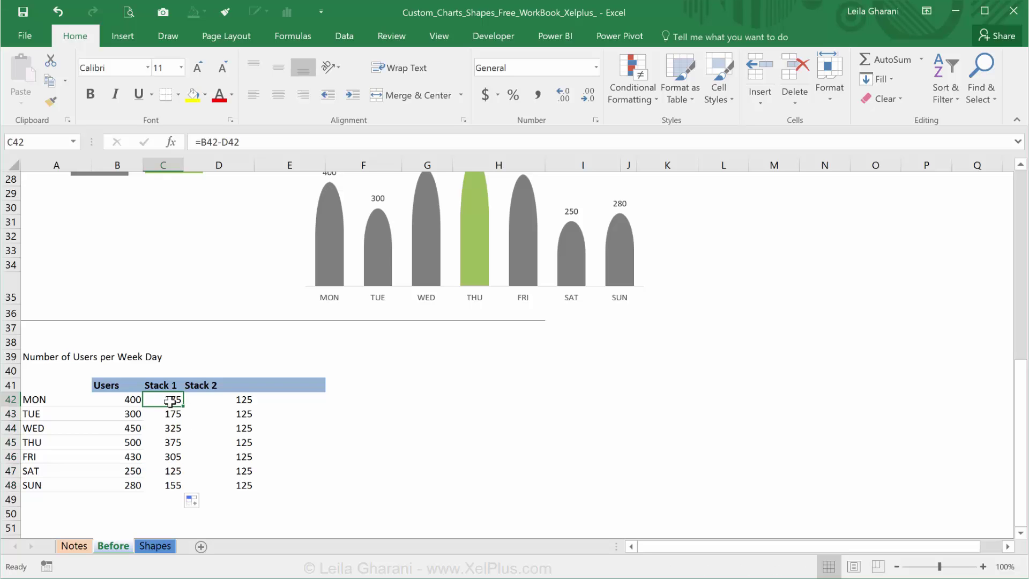
Insert a stacked column chart from A41:A48 and C41:D48 beside the table.
drag(82, 386, 40, 482)
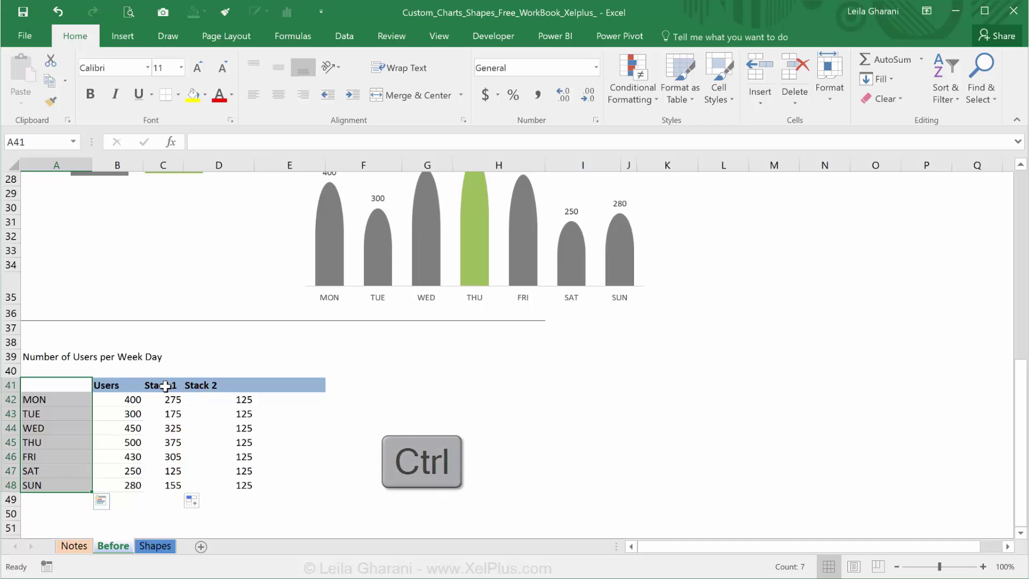
drag(165, 385, 225, 485)
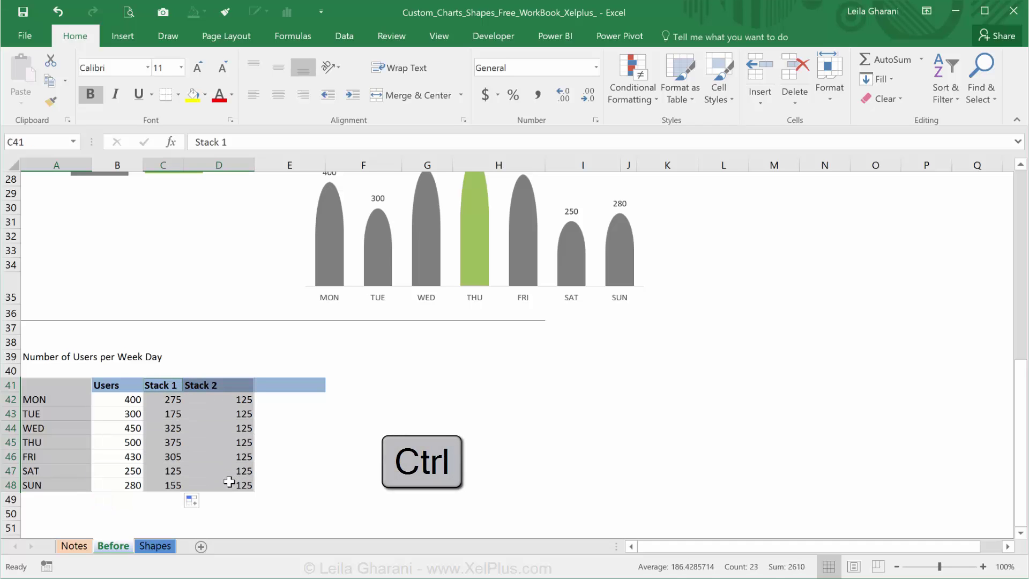
click(123, 36)
click(444, 60)
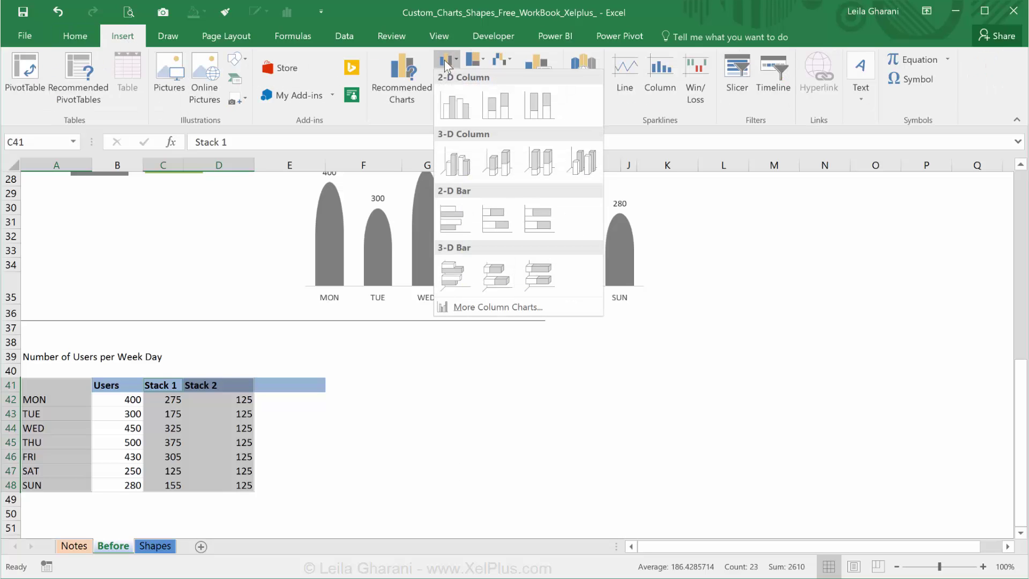
click(490, 107)
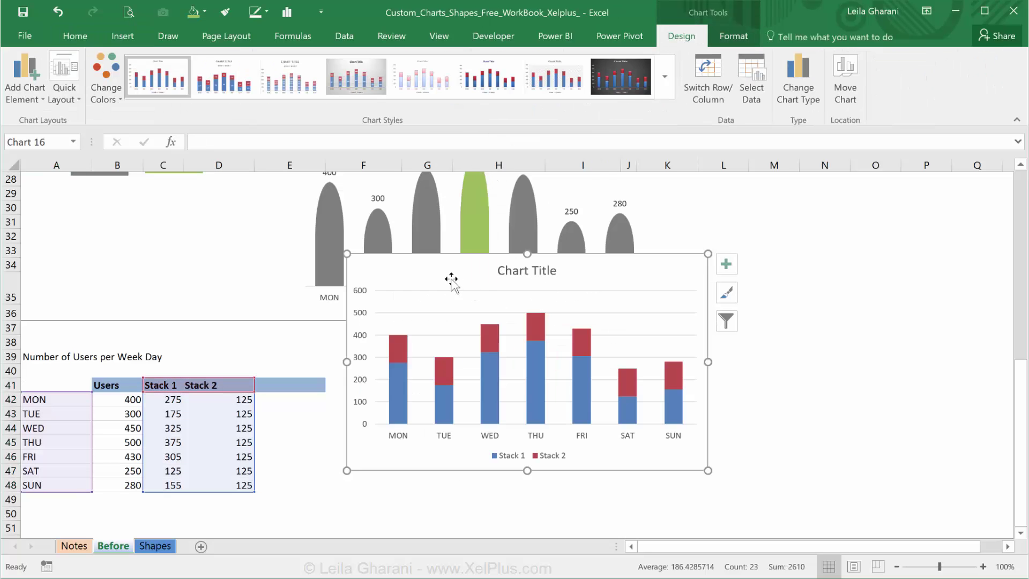
mouse_move(452, 280)
mouse_down()
mouse_move(460, 371)
mouse_move(468, 363)
mouse_up()
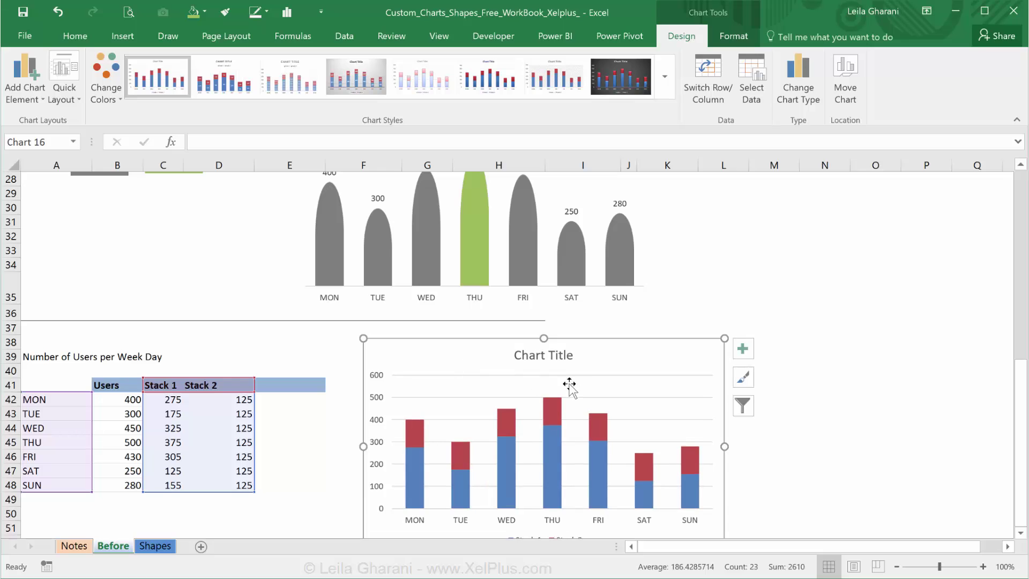
Remove the chart's gridlines and select its placeholder title.
click(636, 424)
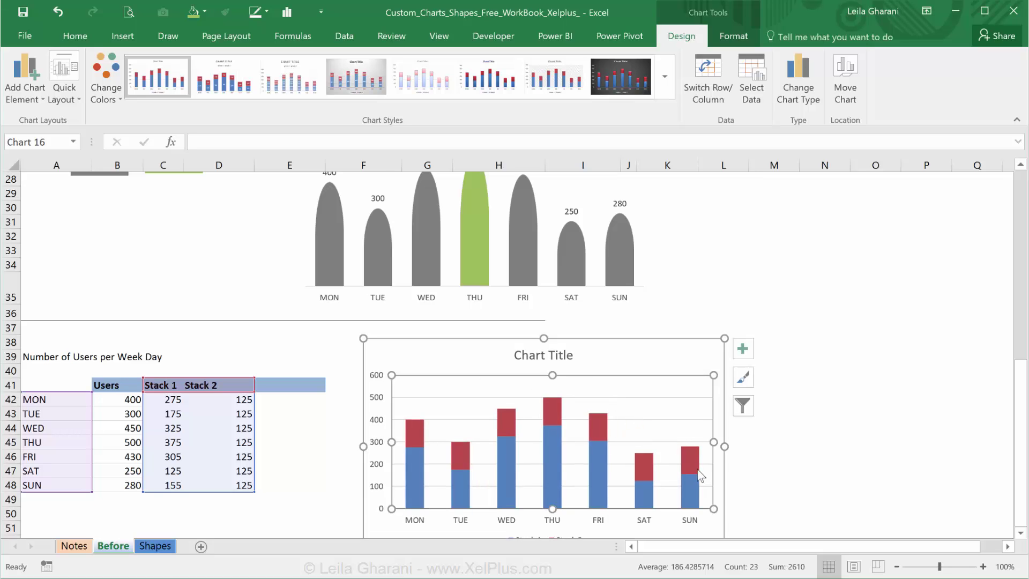
click(688, 421)
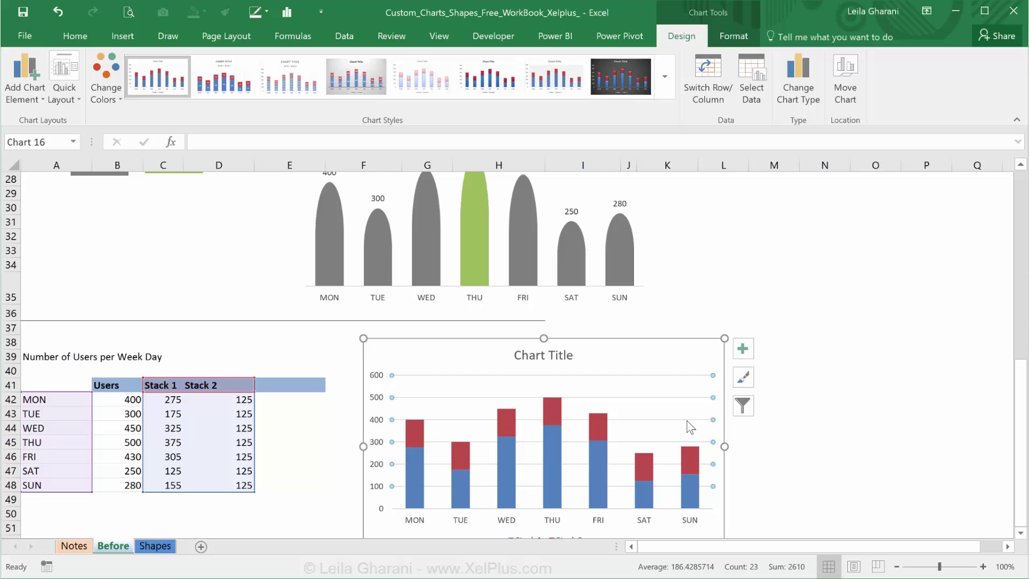
click(549, 351)
click(265, 146)
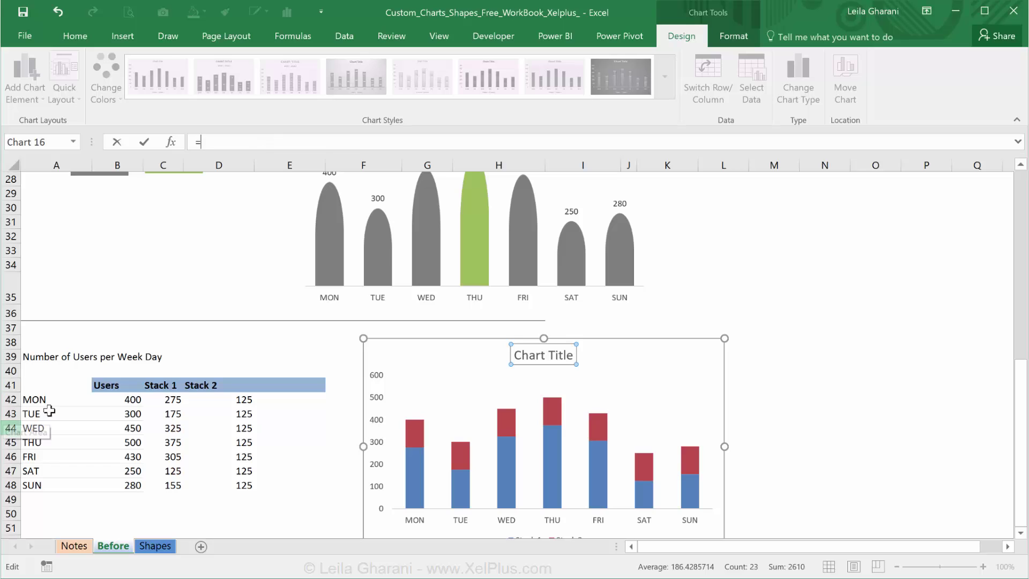
Link the chart title to A39 and delete the vertical axis.
click(31, 356)
key(Return)
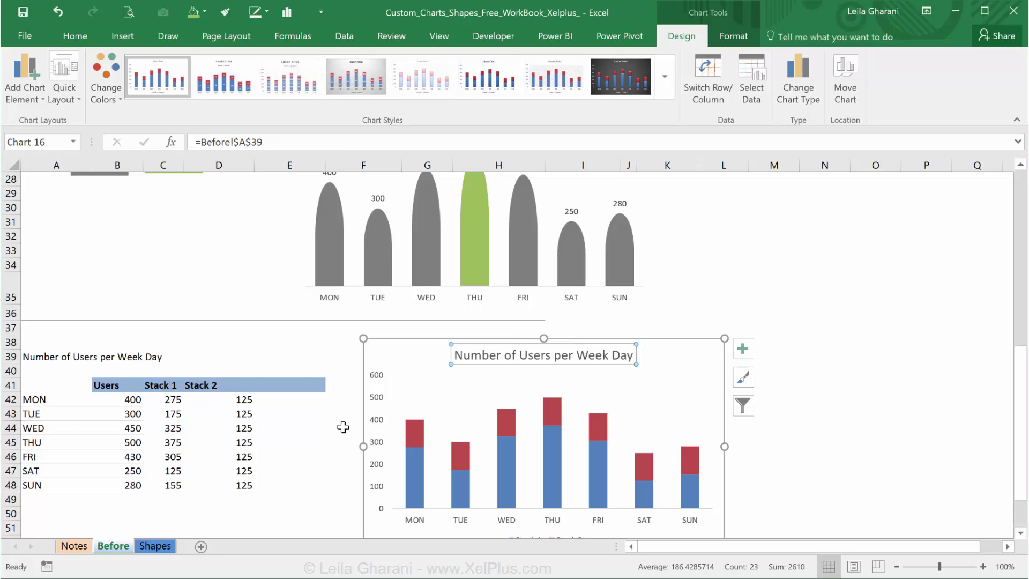
click(378, 427)
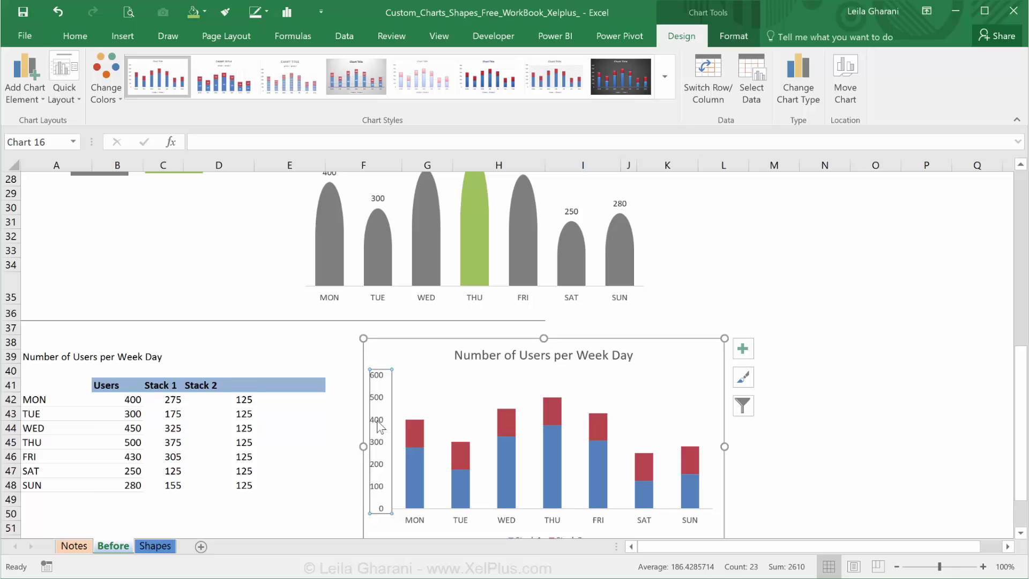
key(Delete)
Set the Stack 1 series gap width to 50%.
click(494, 469)
right_click(494, 468)
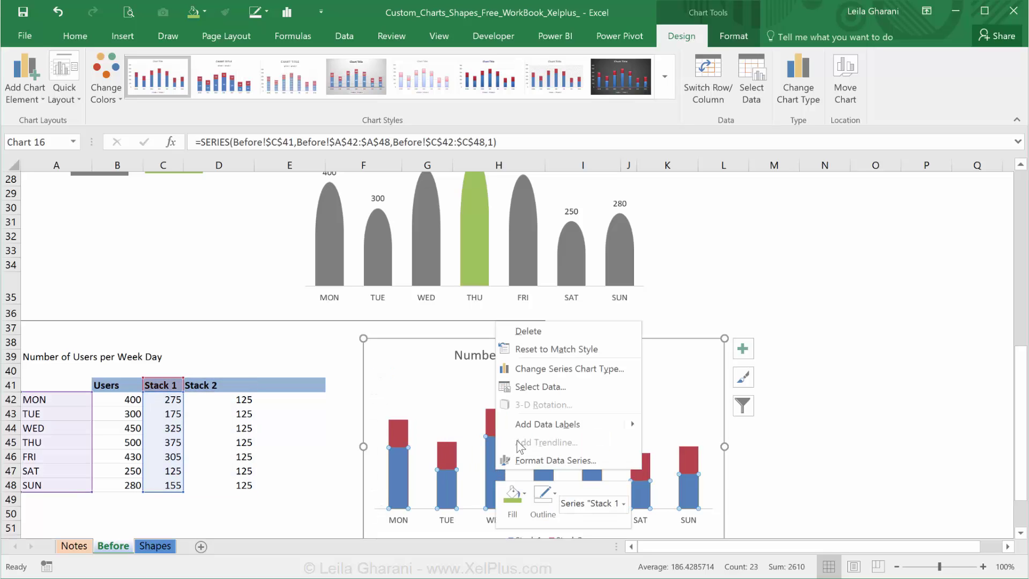
click(522, 459)
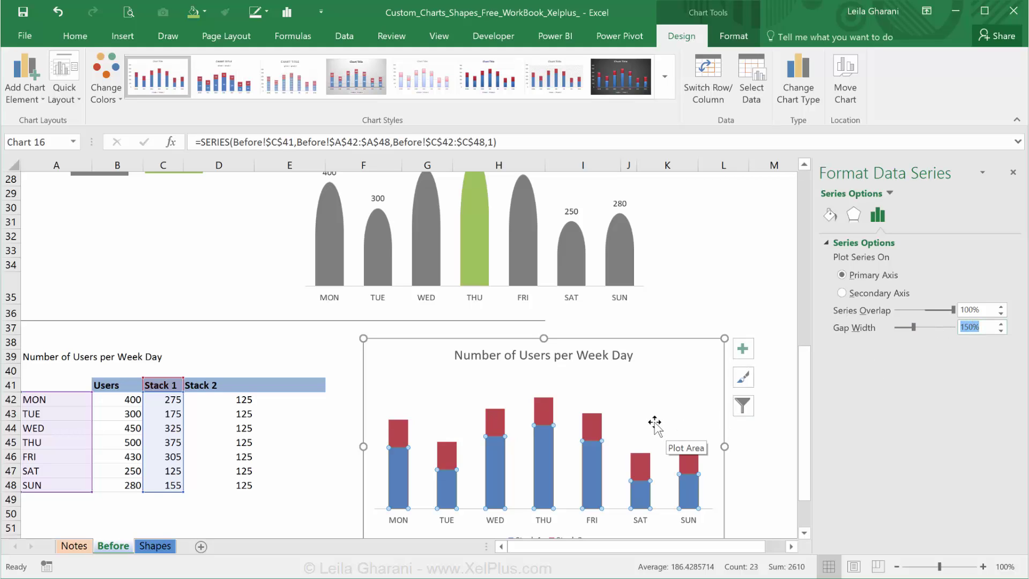
text(50)
key(Return)
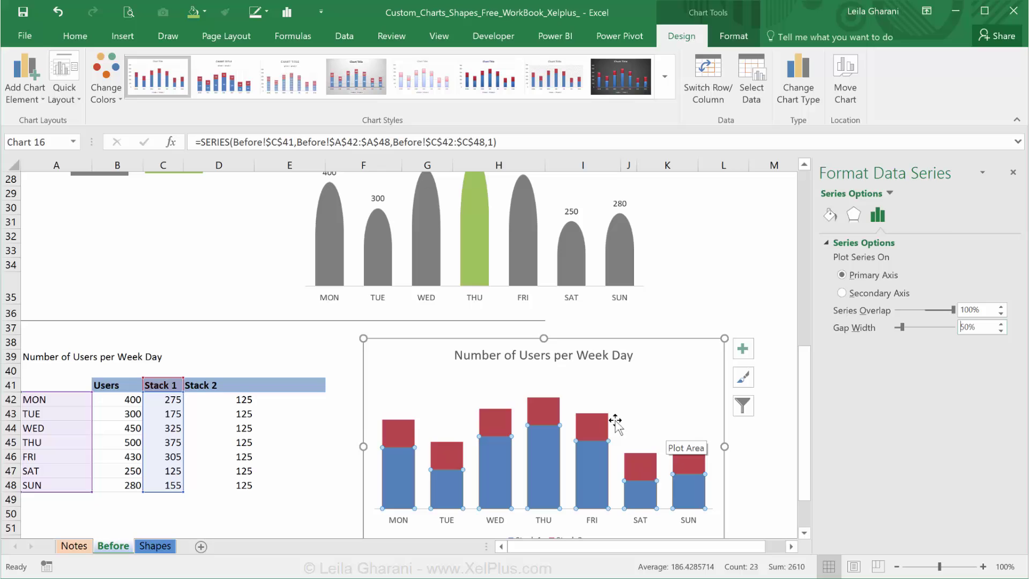
Paste the grey arch onto the Stack 2 series, replacing the red caps.
click(304, 446)
scroll(326, 477, up, 2)
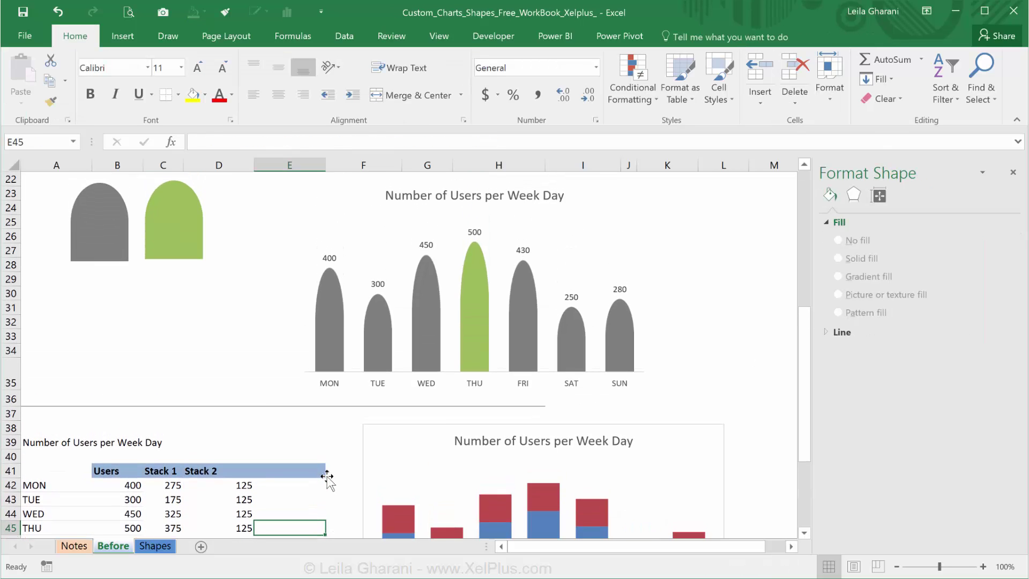
click(110, 248)
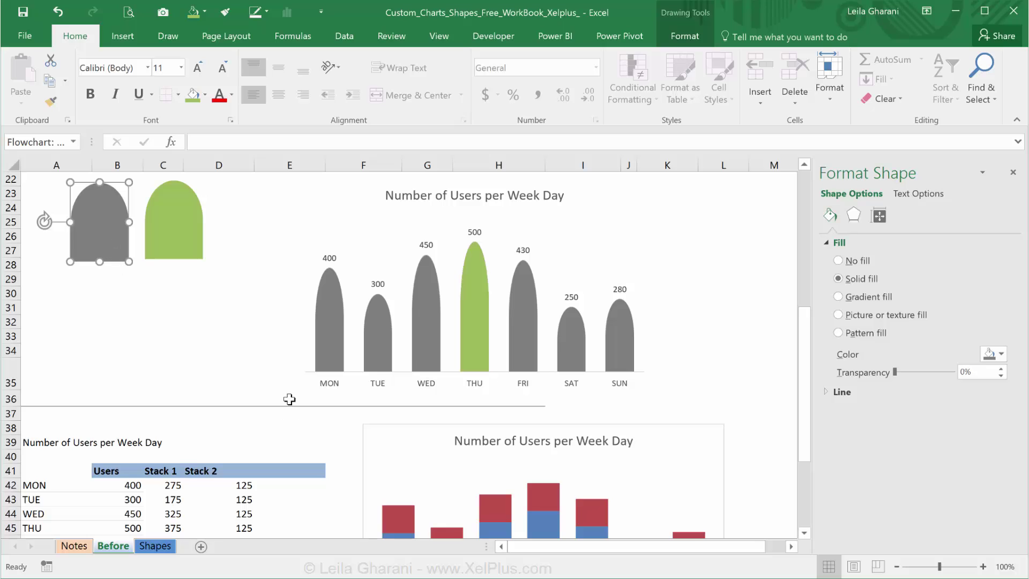
scroll(288, 397, down, 2)
click(395, 473)
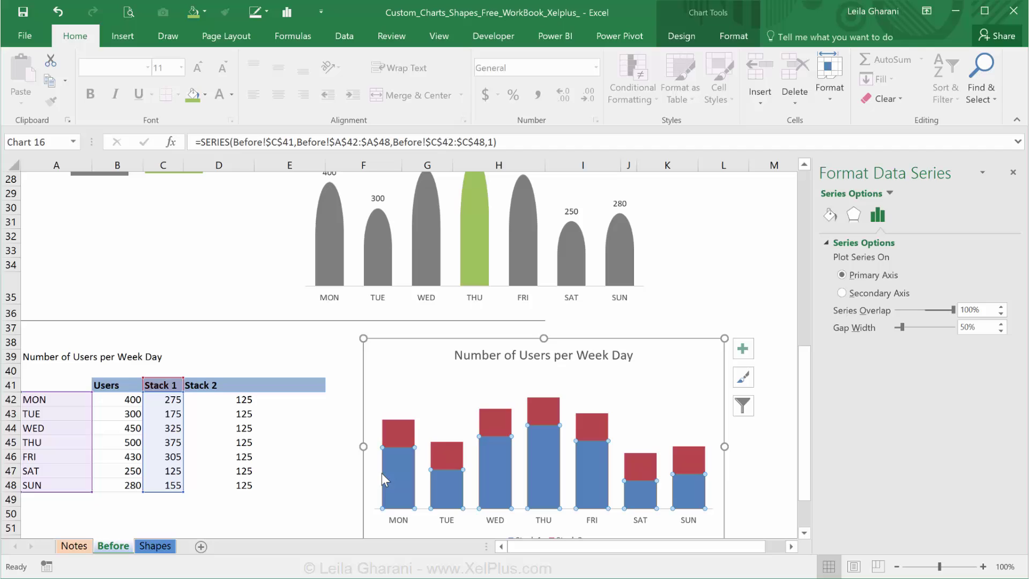
scroll(300, 440, up, 3)
click(161, 351)
click(120, 299)
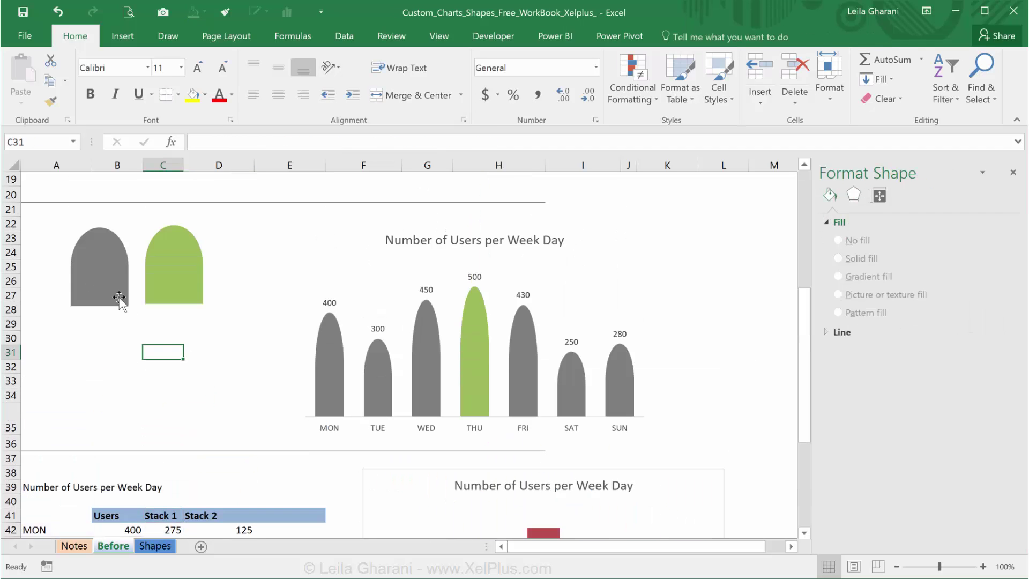
scroll(159, 337, down, 4)
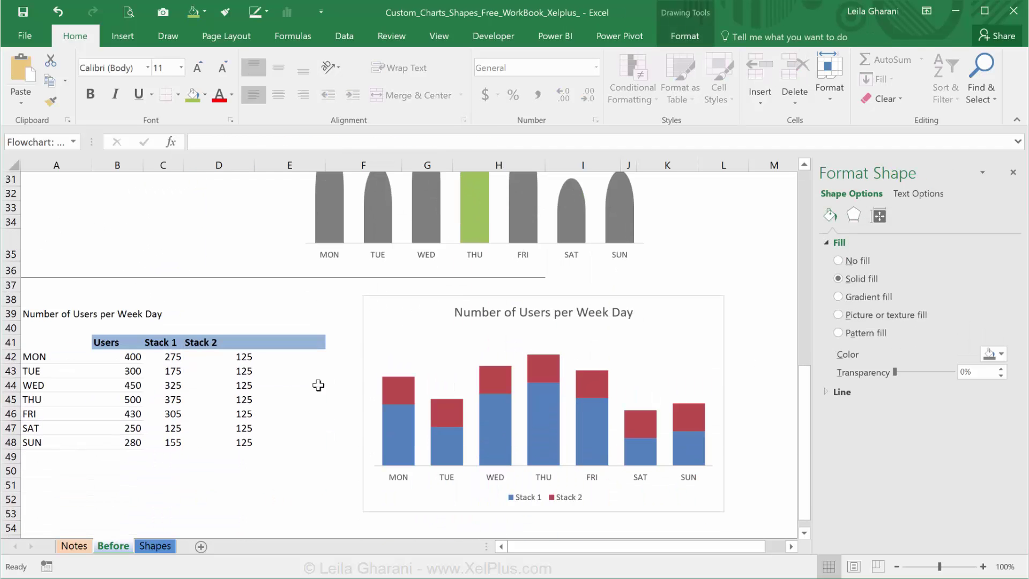
click(397, 390)
key(ctrl+v)
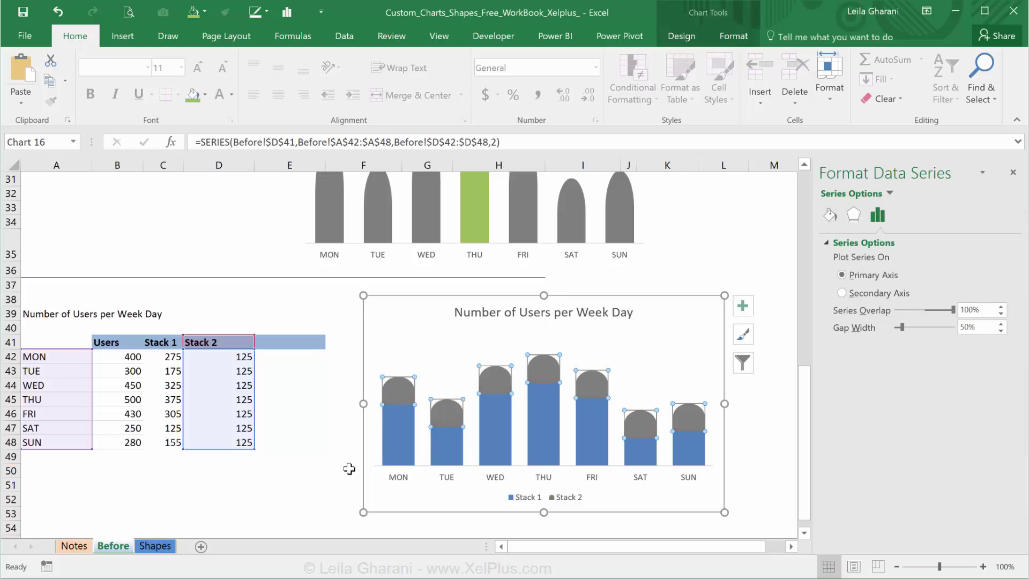
click(326, 505)
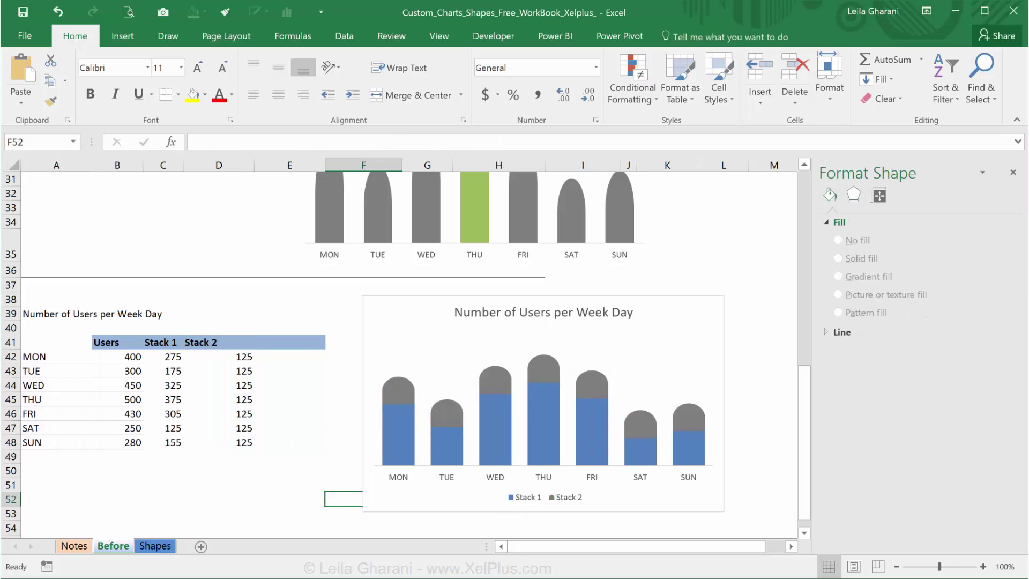
Fill the blue Stack 1 bars grey.
click(592, 433)
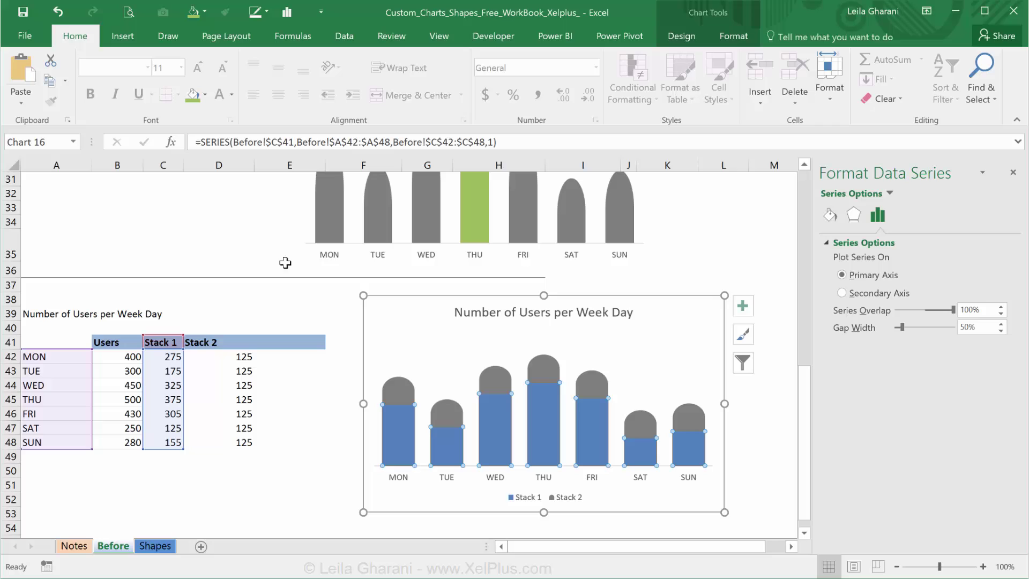
ctrl+scroll(410, 414, up, 1)
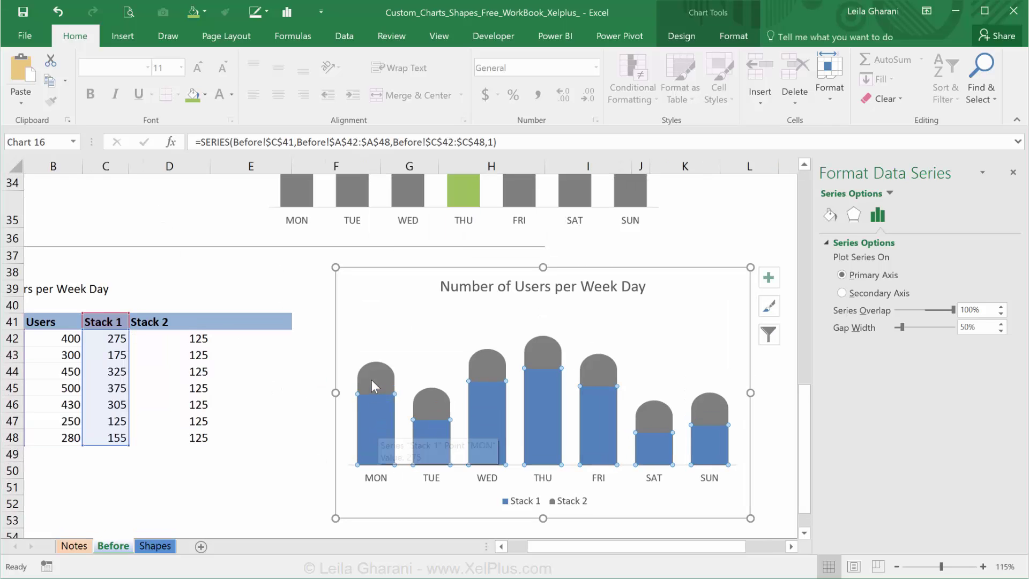
click(204, 96)
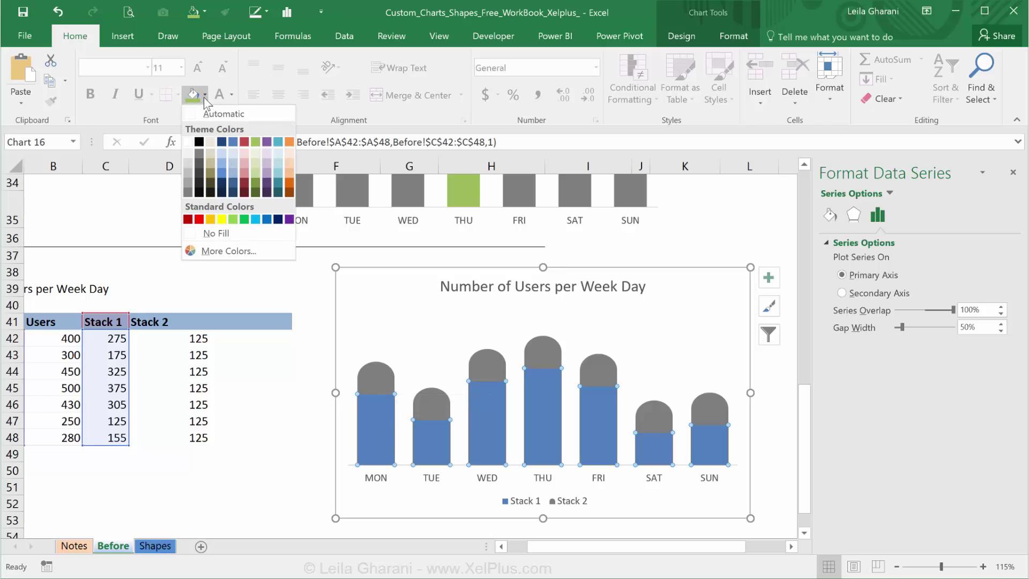
click(199, 153)
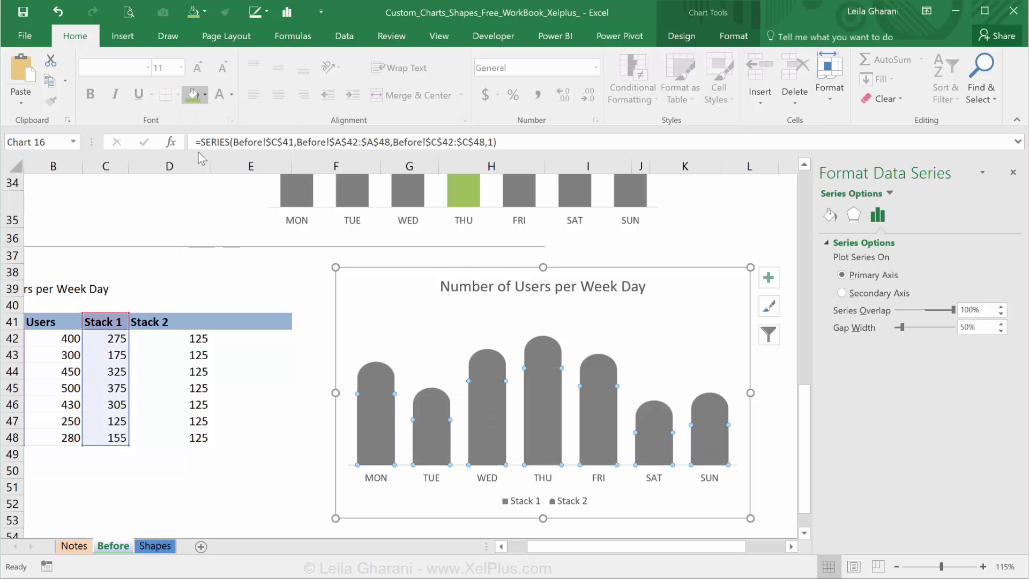
click(289, 458)
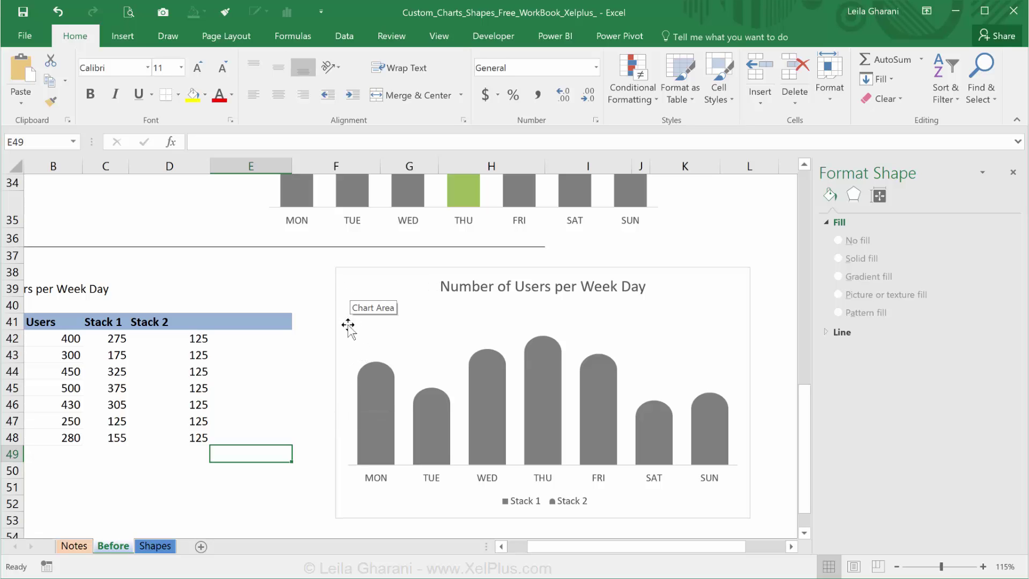
Add data labels to the Stack 2 arch caps.
click(382, 372)
click(382, 413)
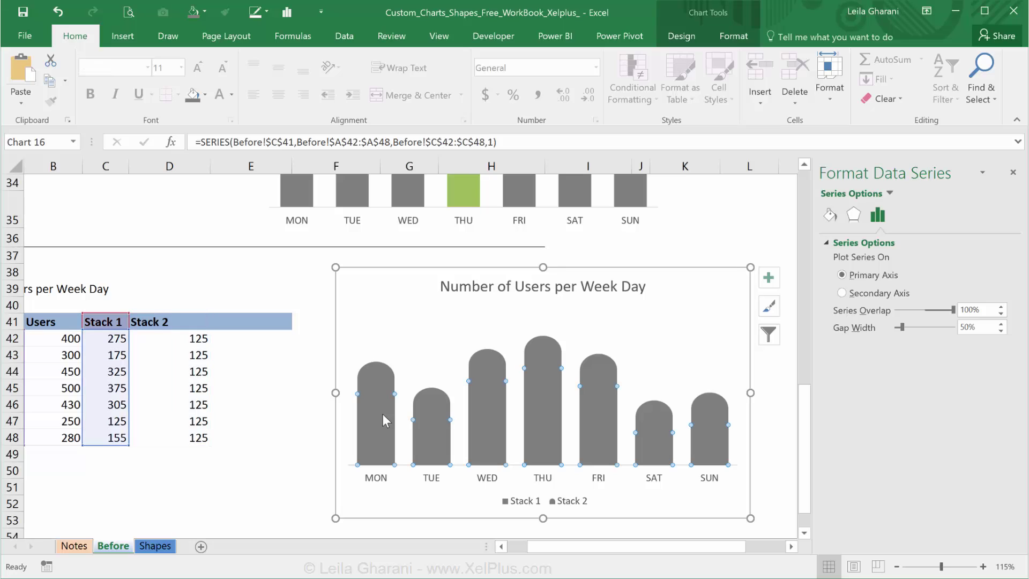
click(378, 375)
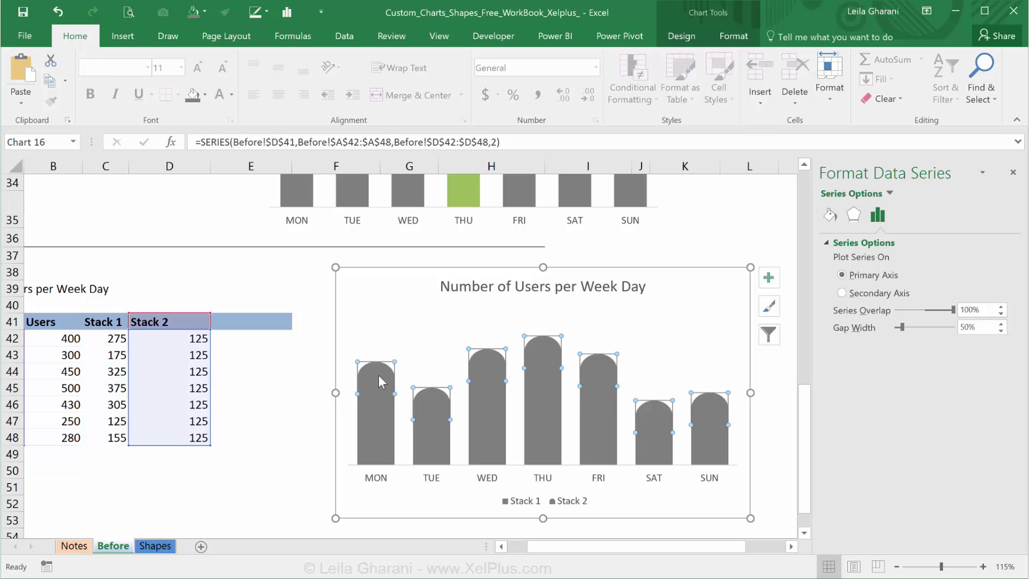
right_click(379, 376)
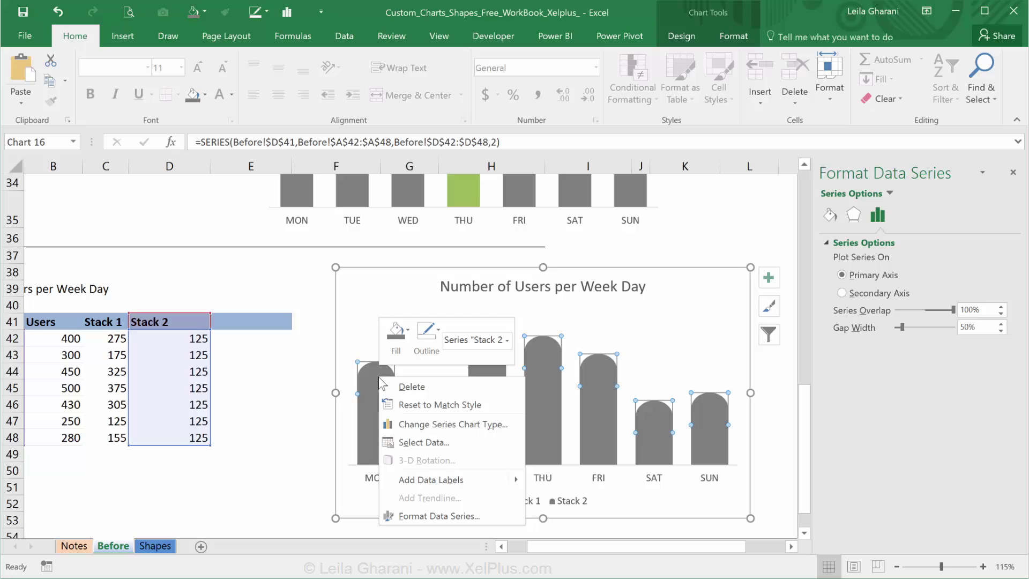
mouse_move(504, 479)
click(577, 480)
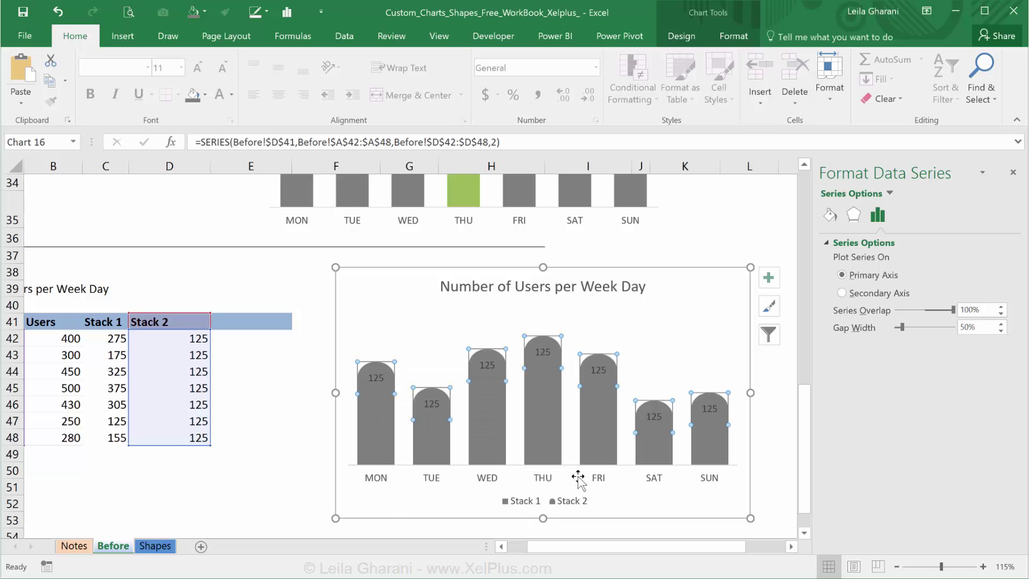
Make the data labels white, bold and font size 11.
click(601, 370)
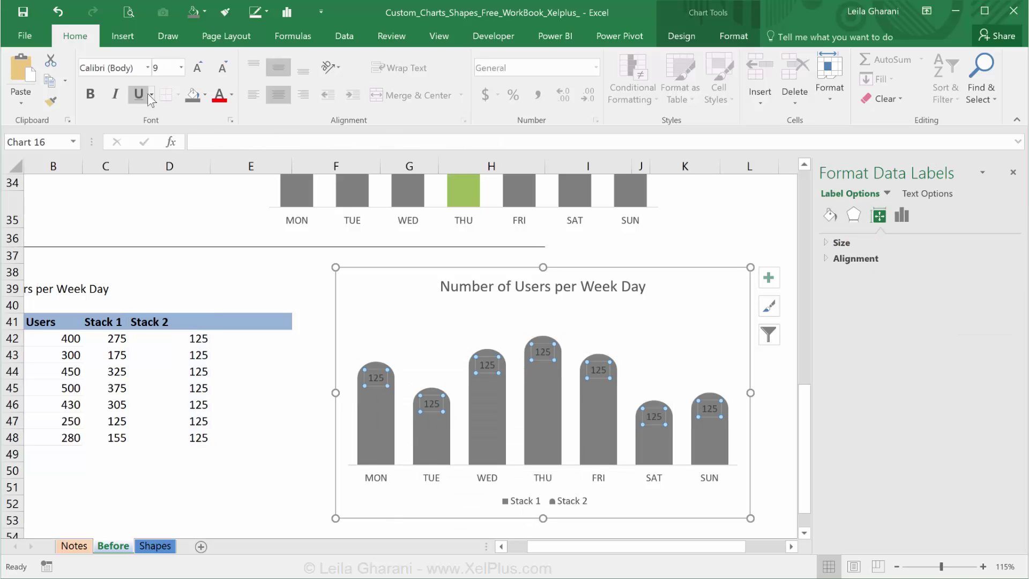
click(231, 95)
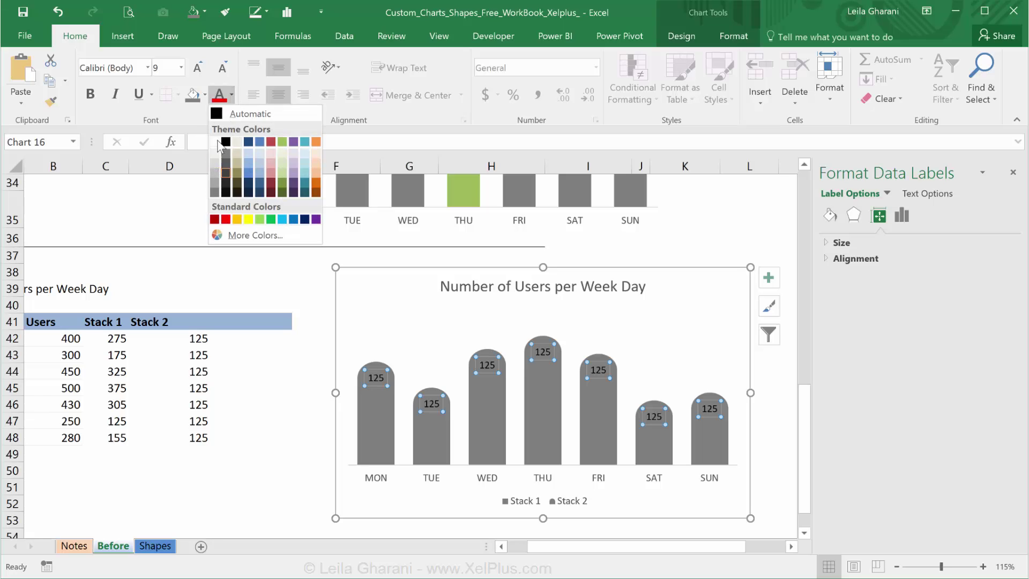
click(218, 142)
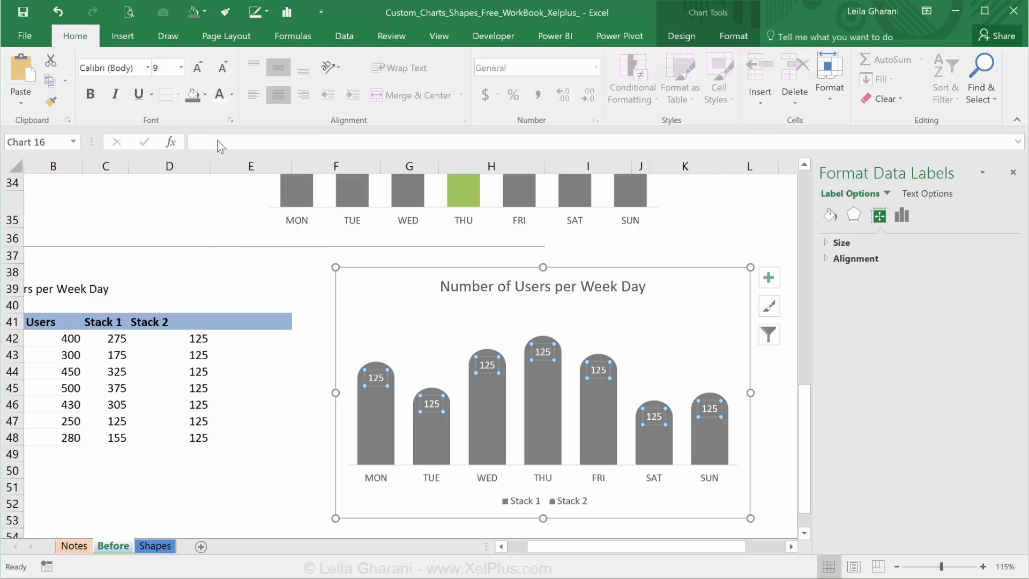
click(92, 96)
click(198, 65)
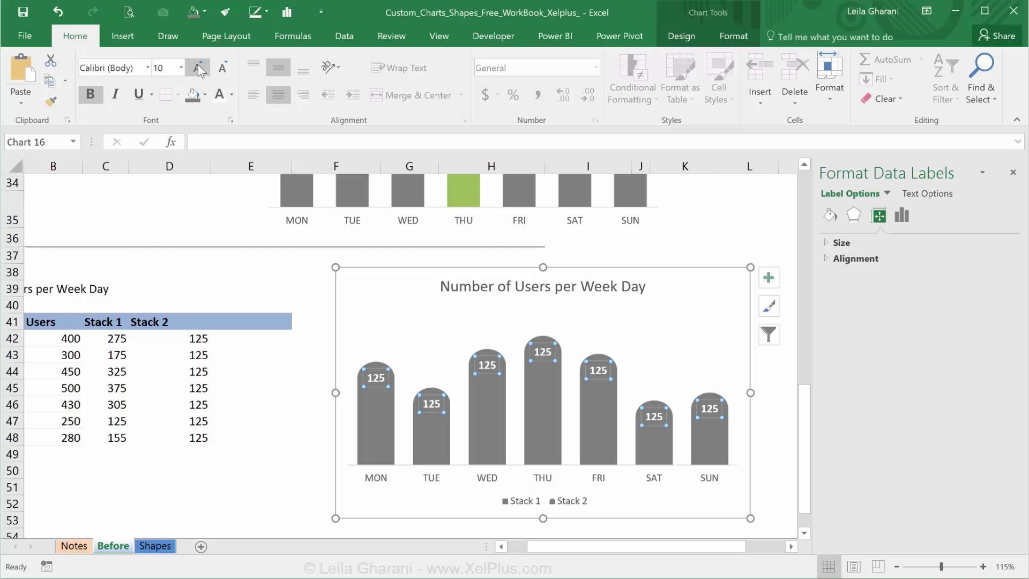
click(198, 65)
click(198, 65)
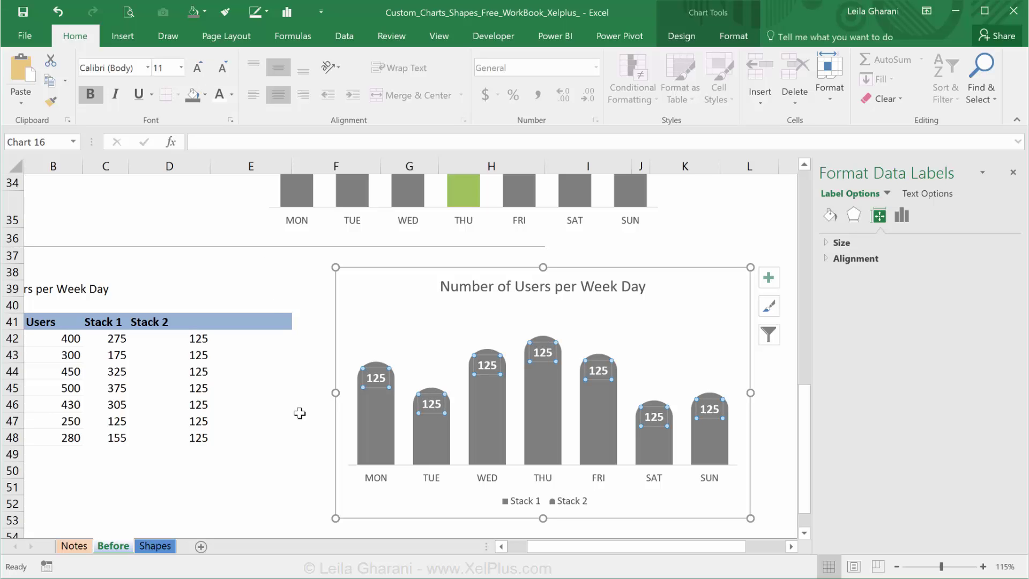
click(300, 426)
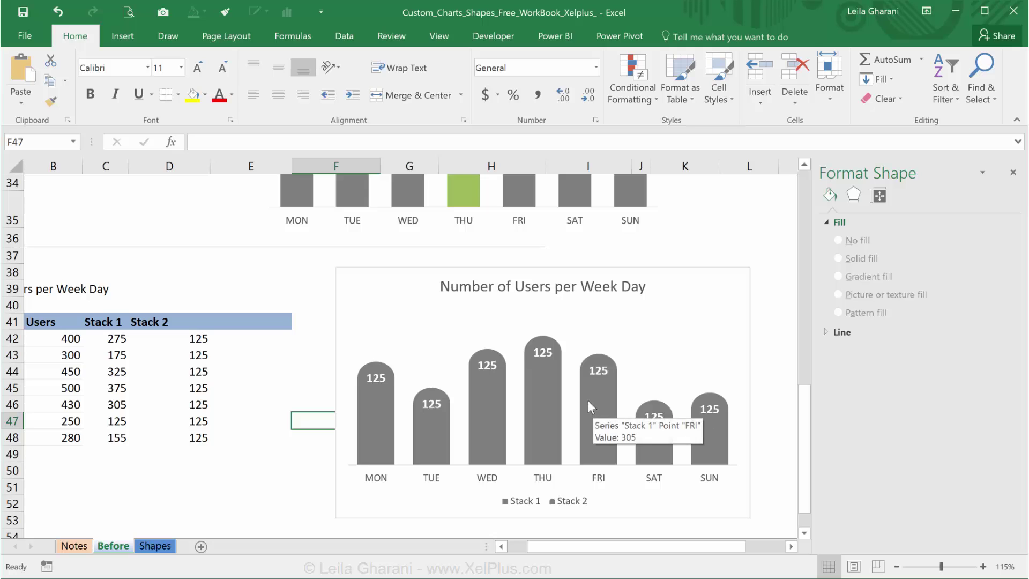
Make the bar-top labels show B42:B48 user counts instead of 125.
click(383, 378)
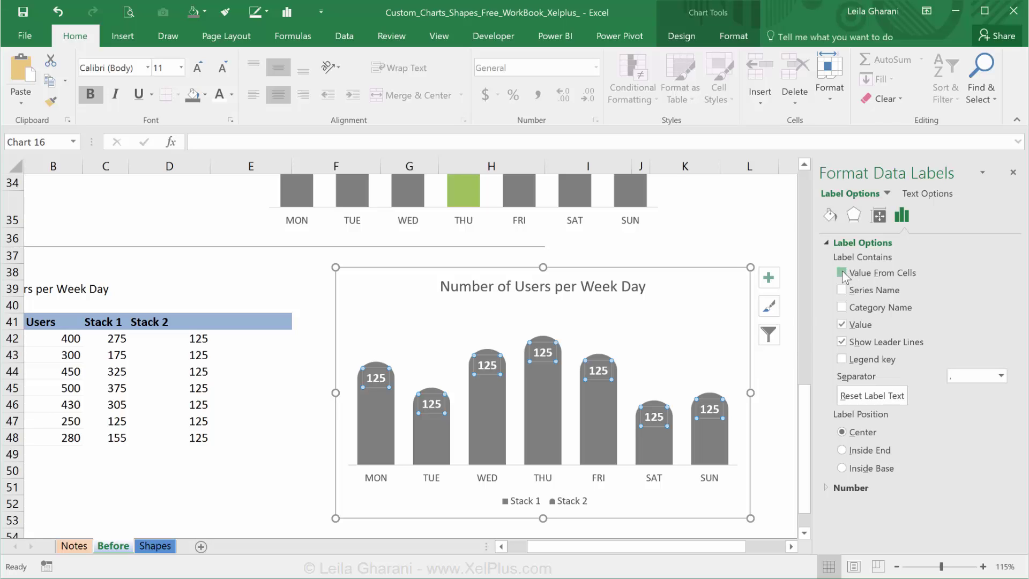
click(841, 273)
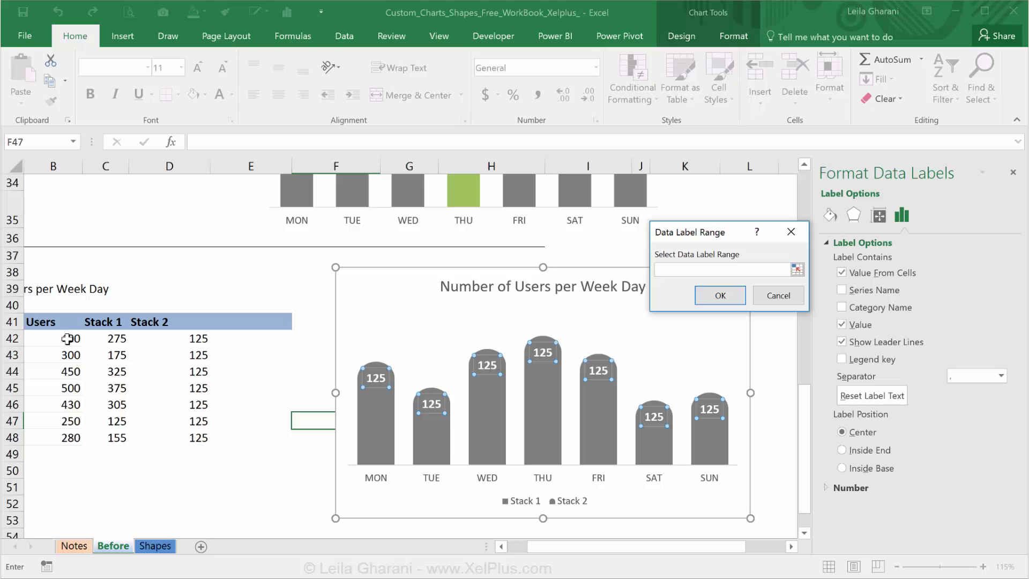
drag(67, 339, 67, 437)
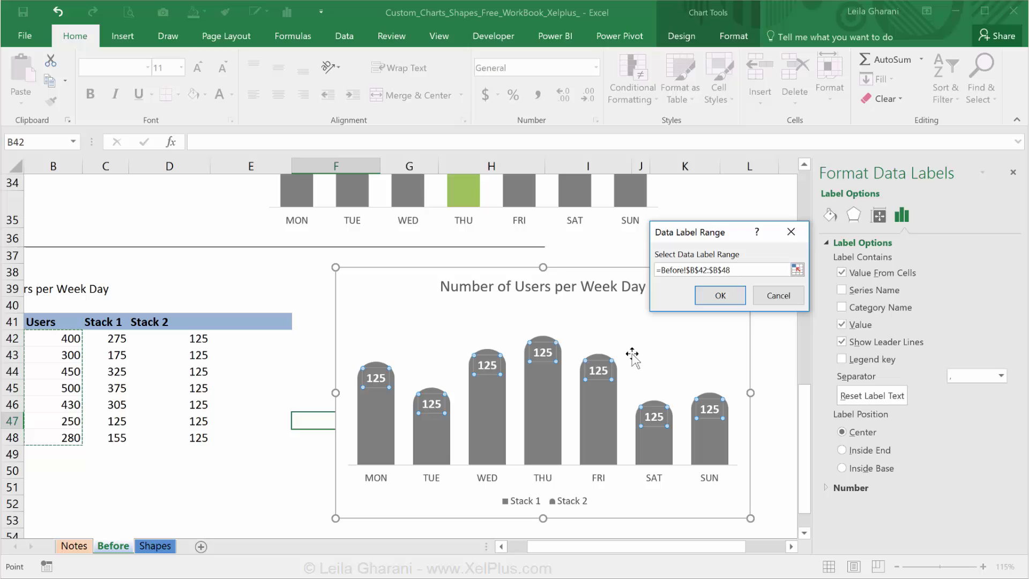
click(720, 295)
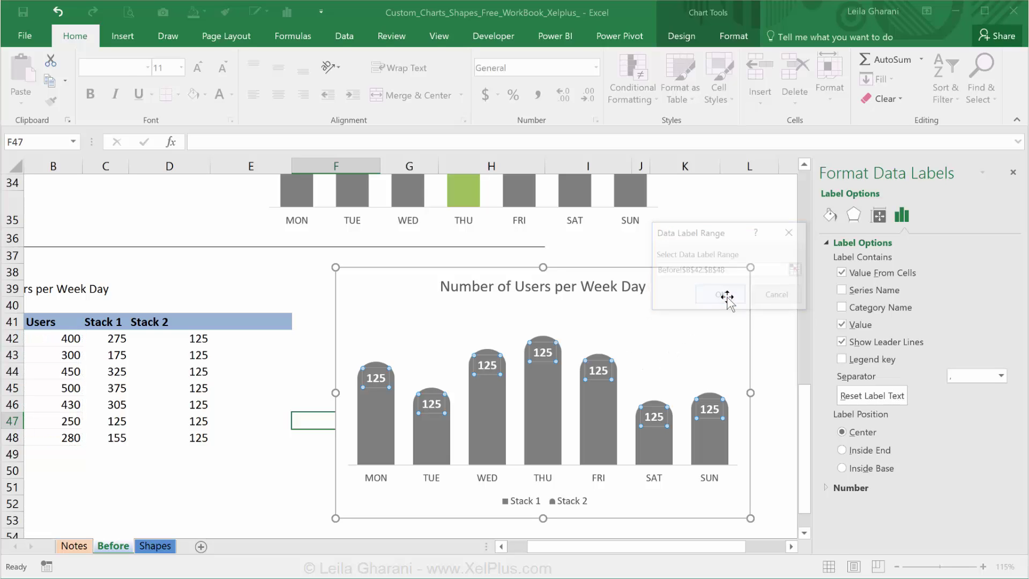
click(843, 330)
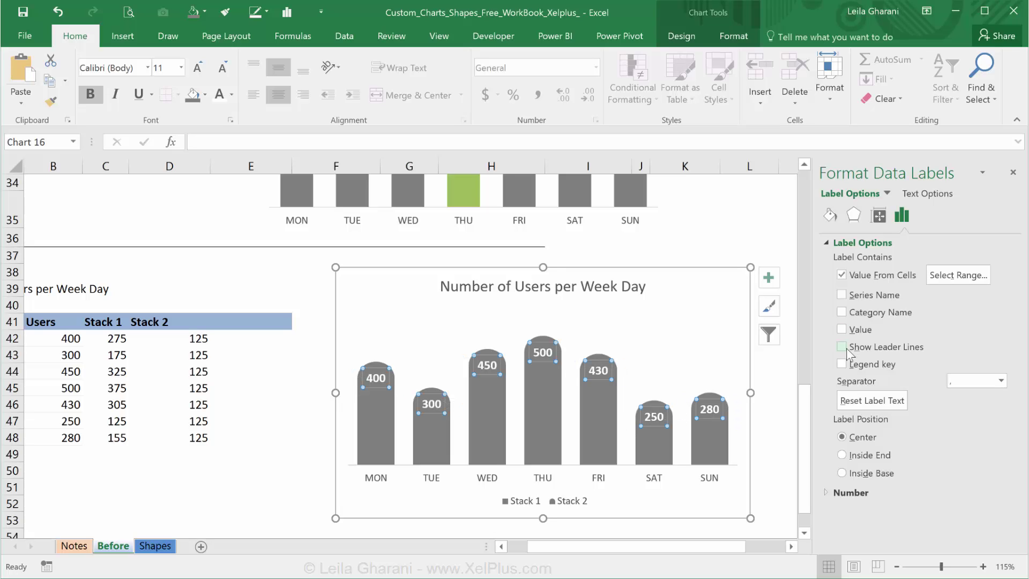
click(375, 381)
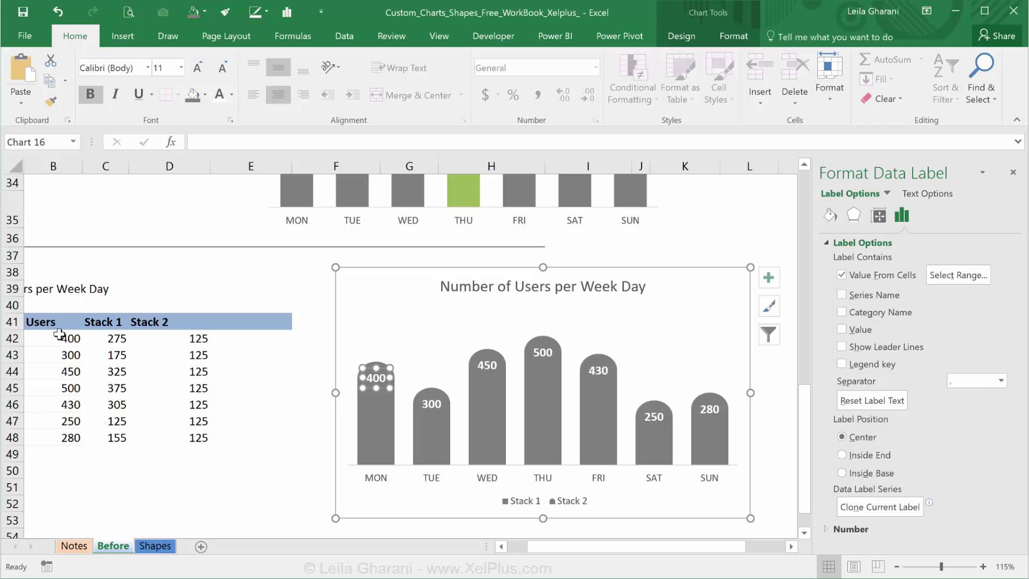
Delete the legend from the rounded bar chart.
click(262, 402)
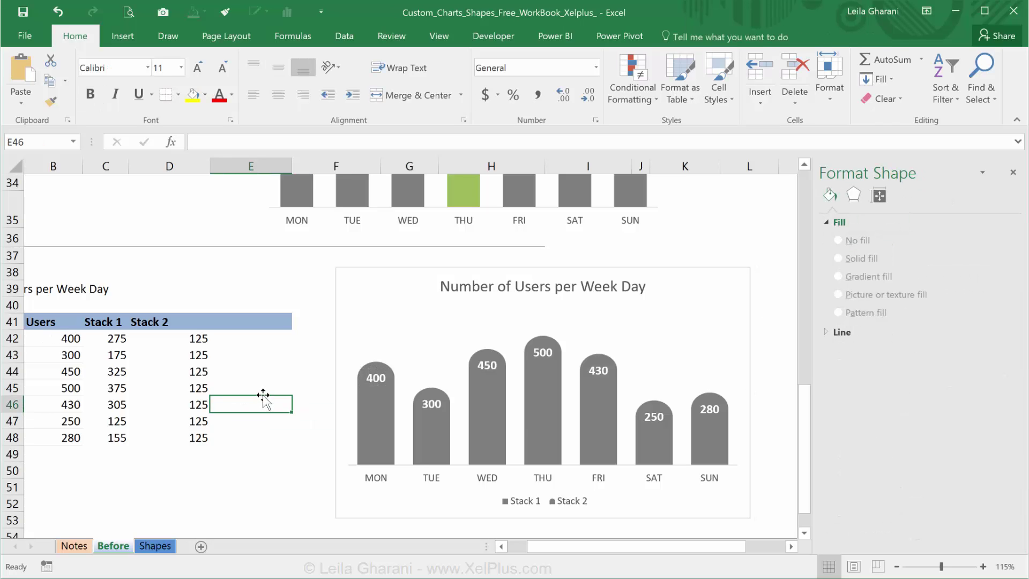
click(375, 281)
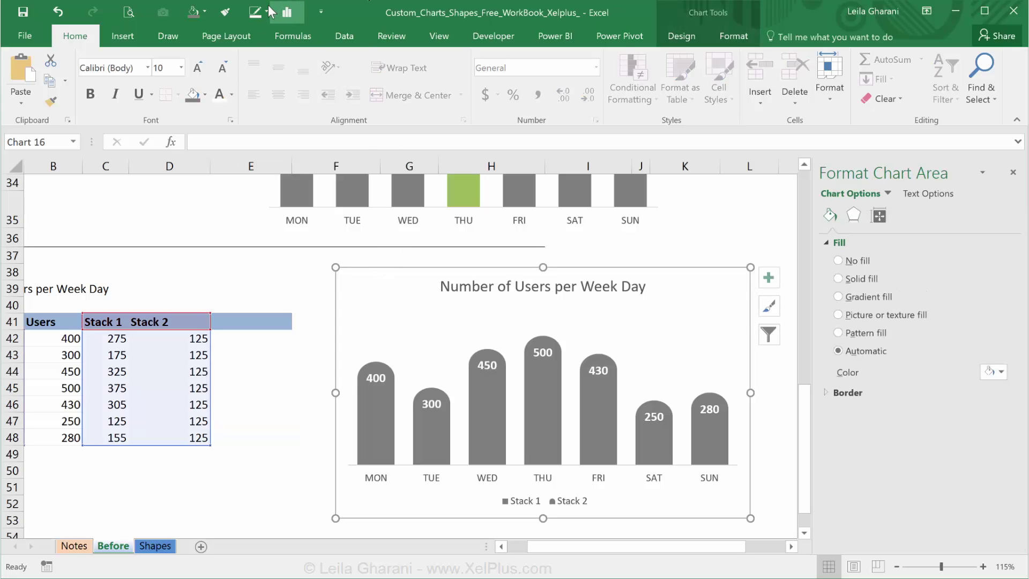
click(266, 7)
click(265, 8)
click(574, 502)
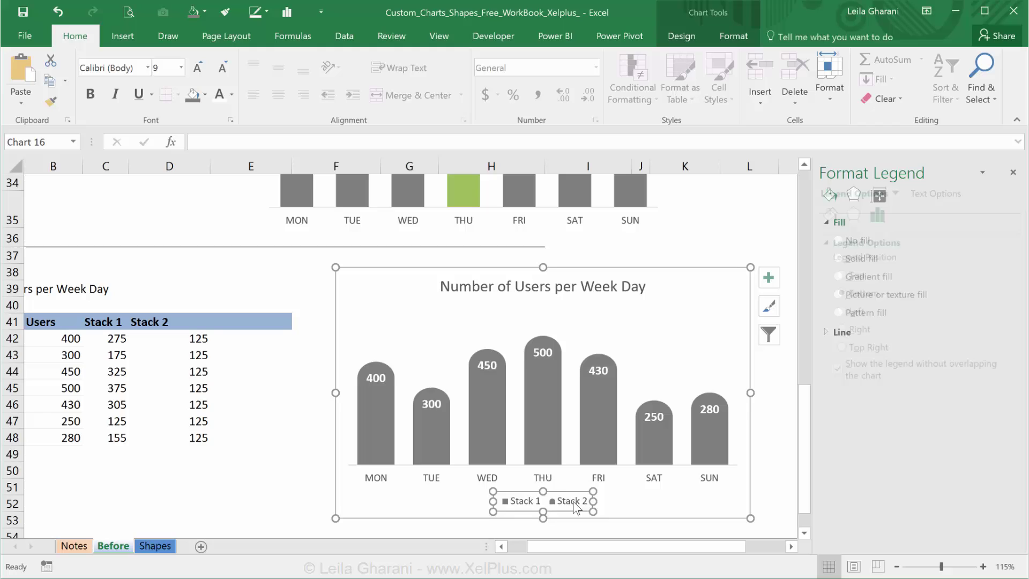
key(Delete)
Remove the chart's horizontal weekday axis and reselect the chart area.
click(547, 506)
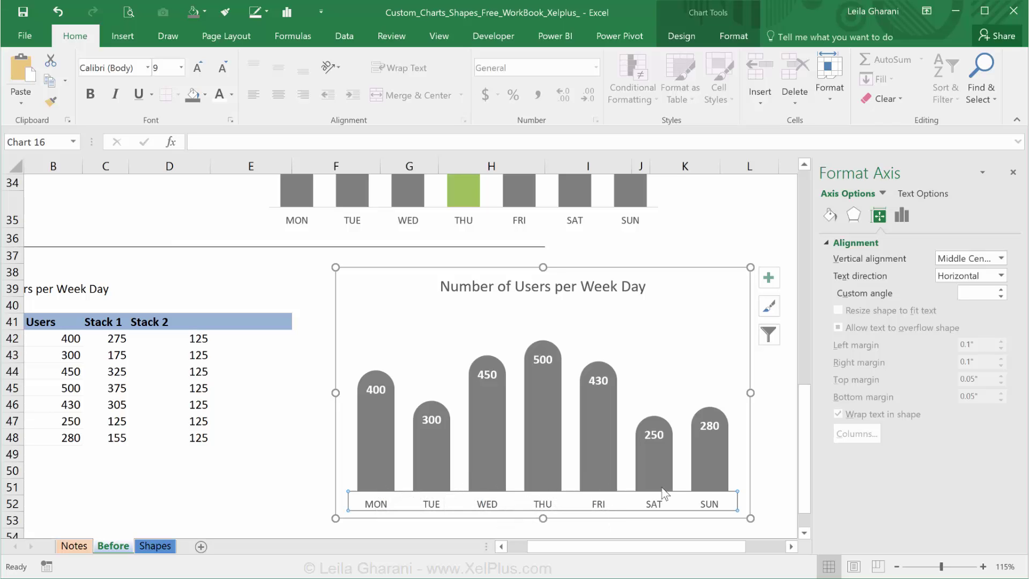
key(Delete)
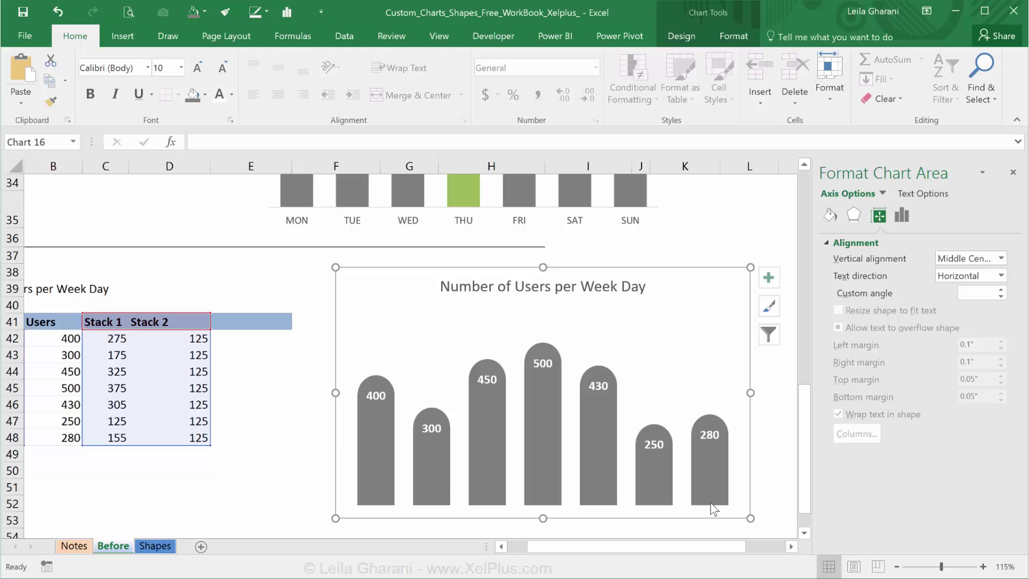
click(387, 488)
click(387, 513)
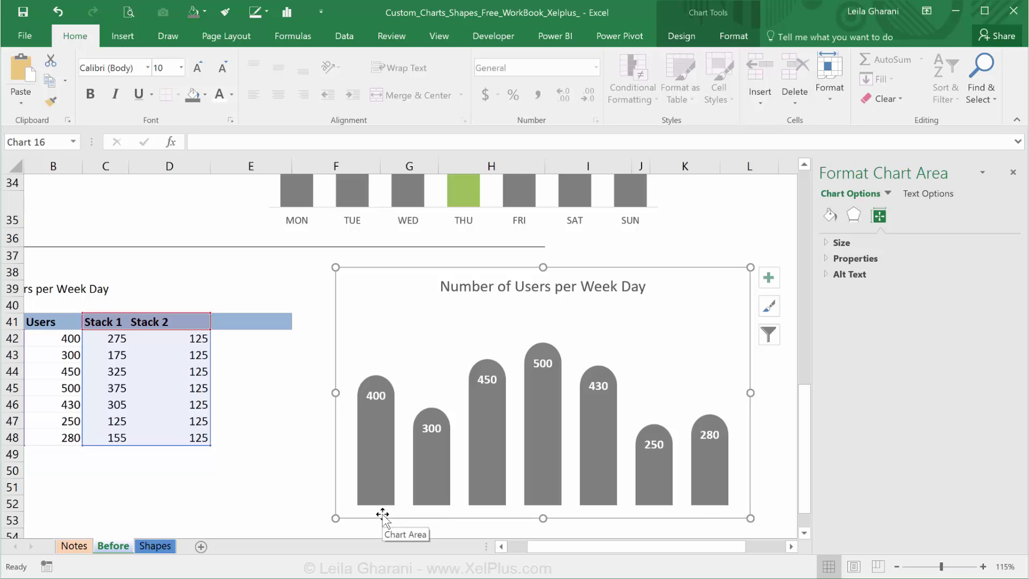
mouse_move(707, 488)
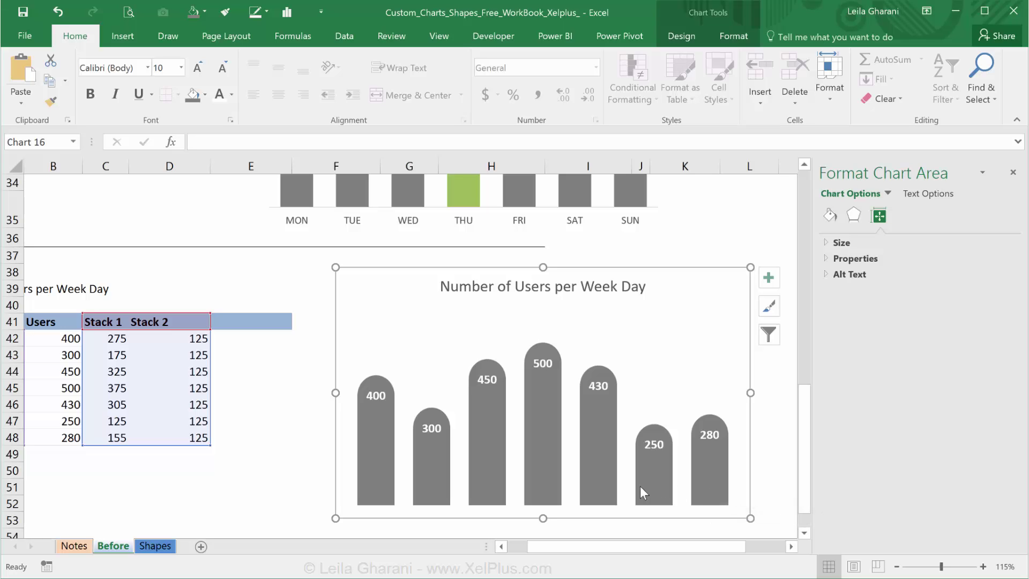
Add data labels to the Stack 1 bars, positioned at Inside Base.
click(541, 464)
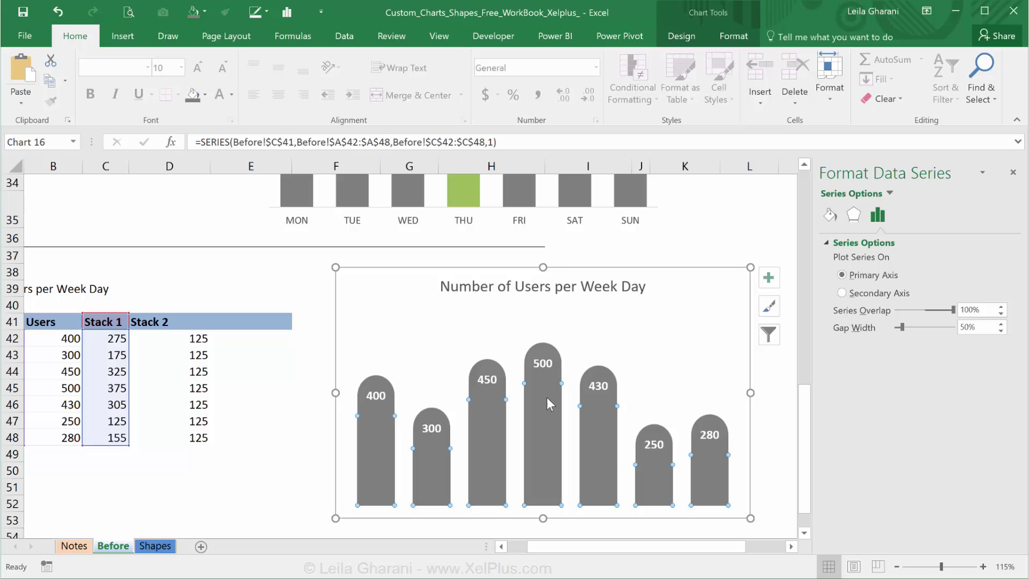
right_click(542, 454)
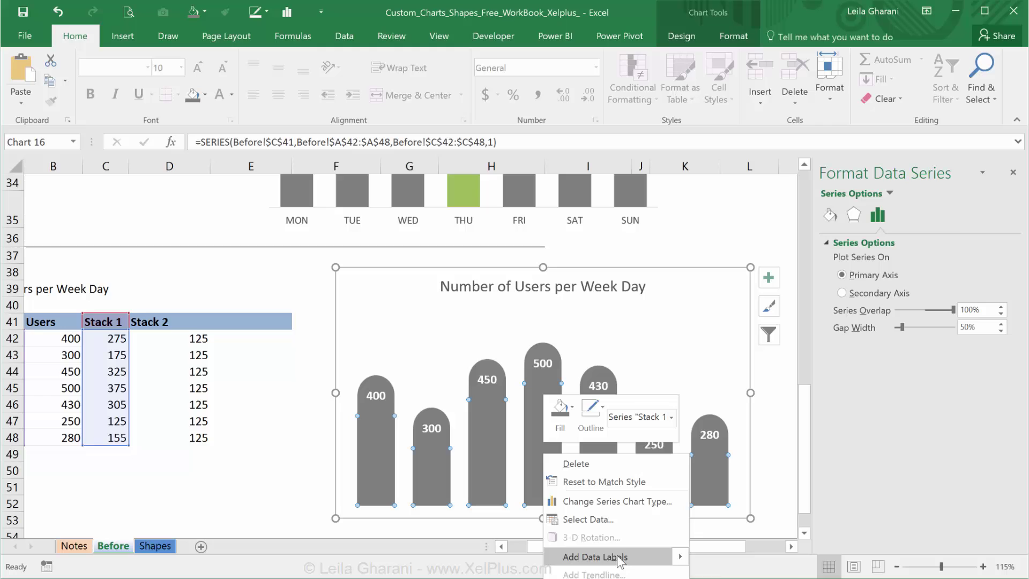
click(702, 558)
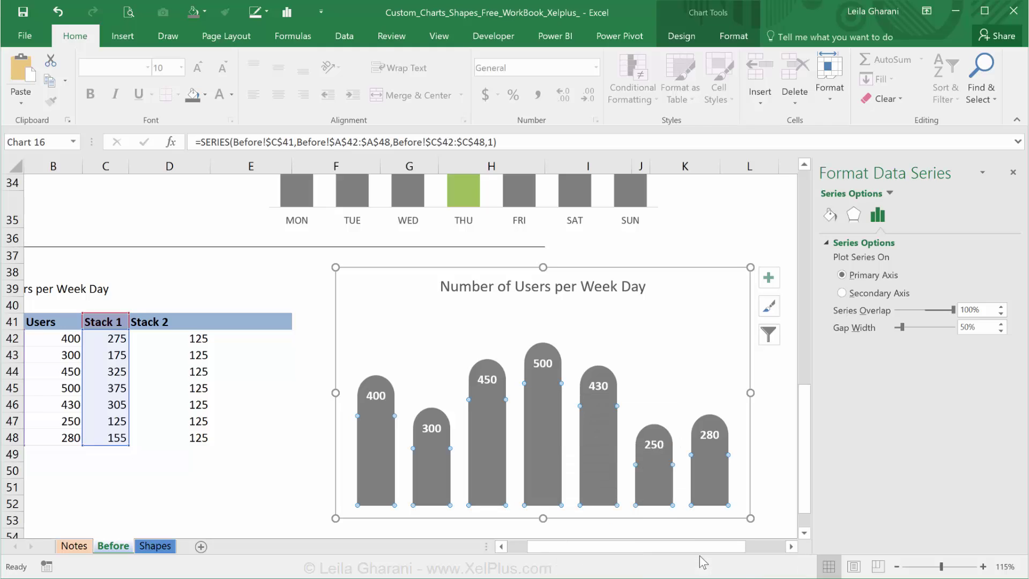
click(654, 485)
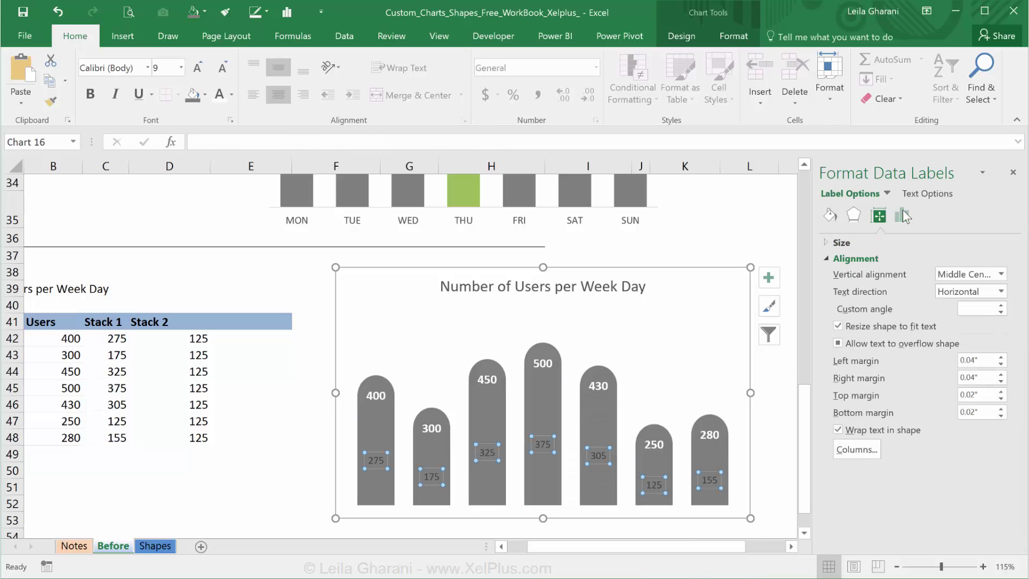
click(901, 215)
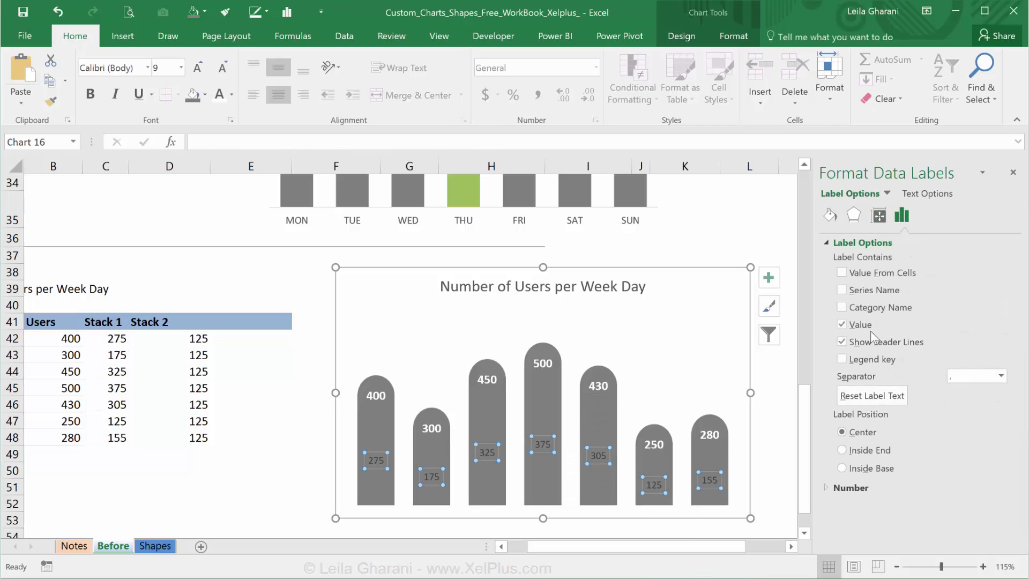
click(841, 468)
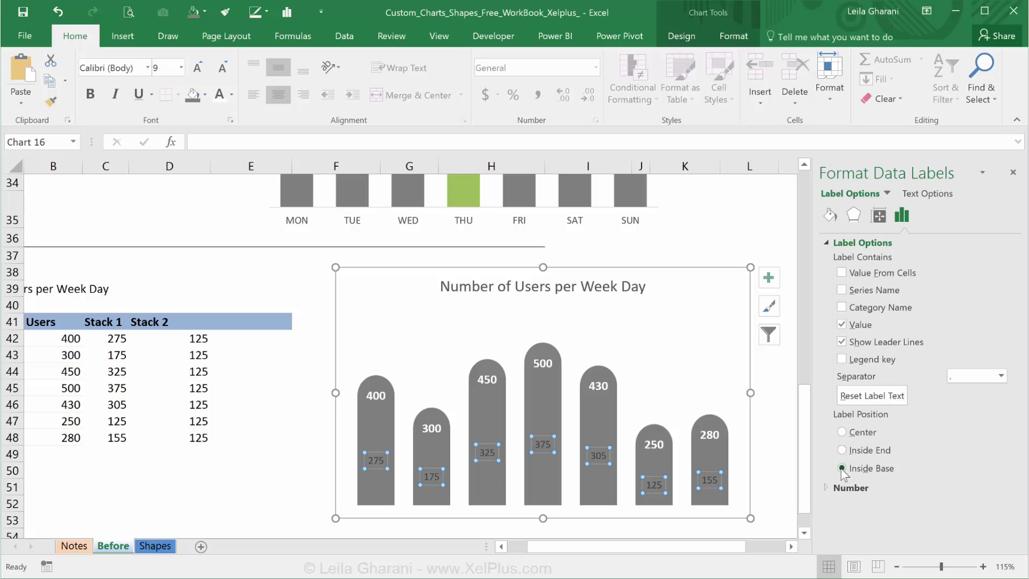
Take label text from weekday cells A42:A48, dropping the value and leader lines.
click(841, 272)
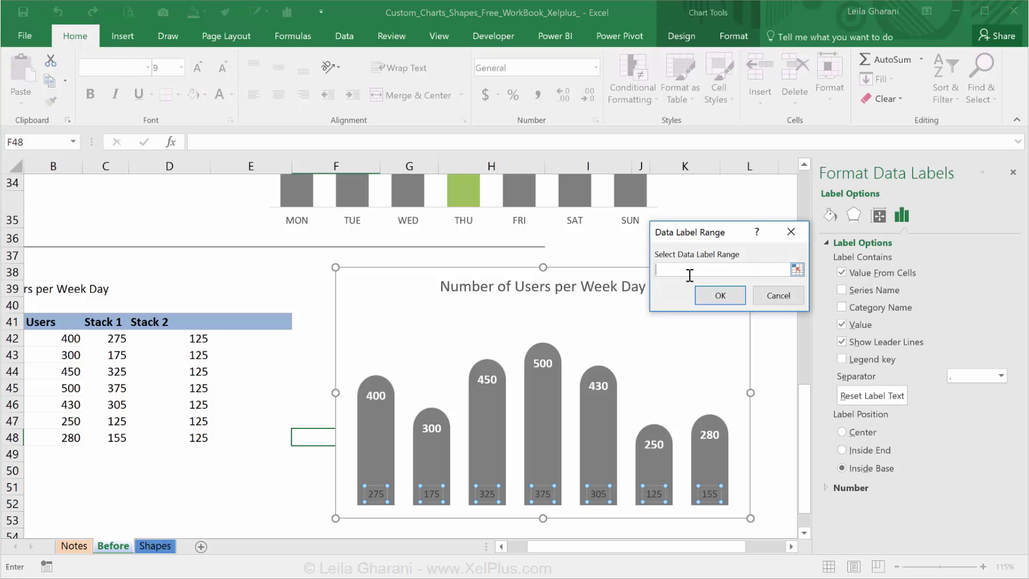
click(71, 355)
key(Left)
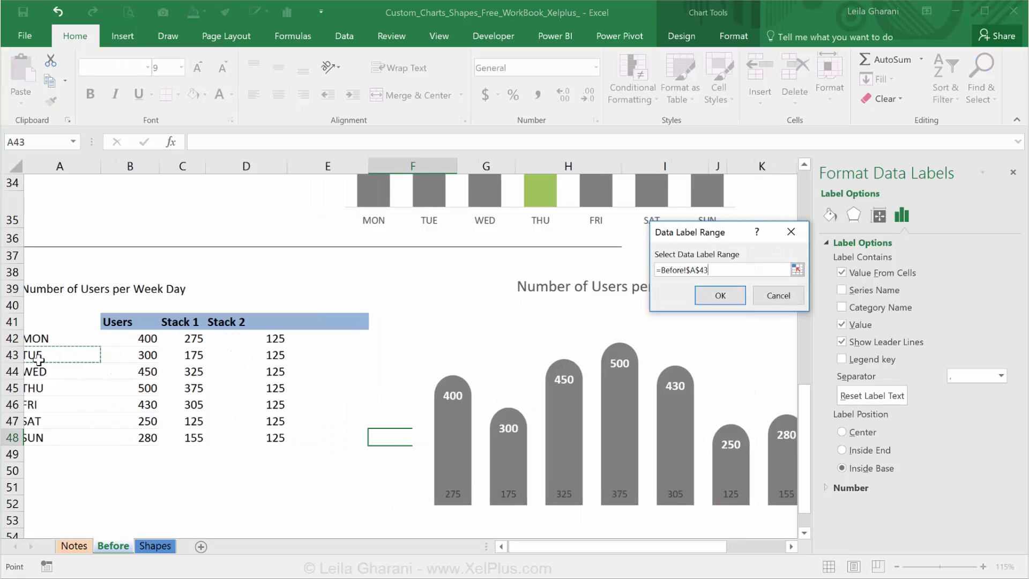
drag(35, 339, 42, 438)
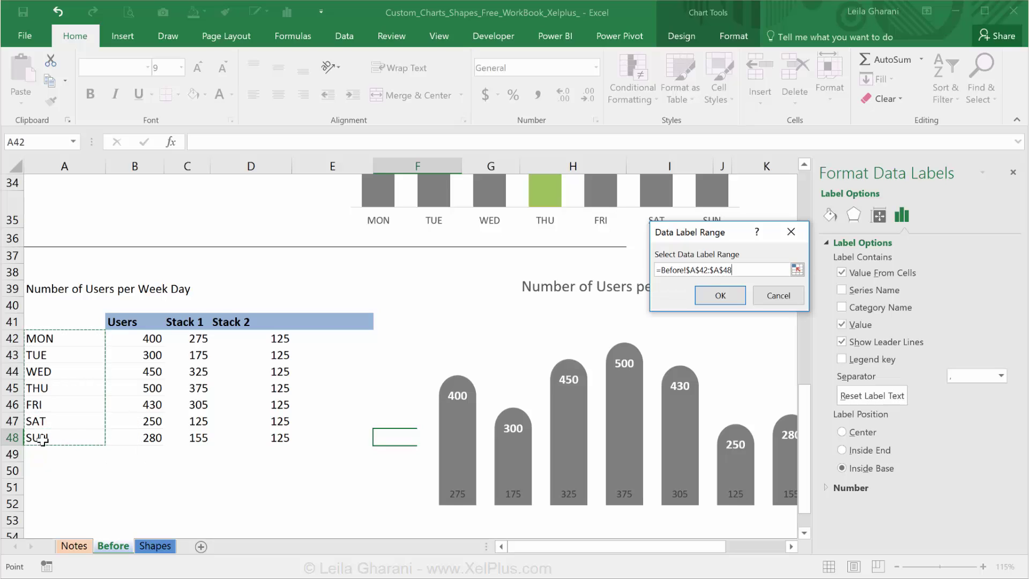
click(720, 295)
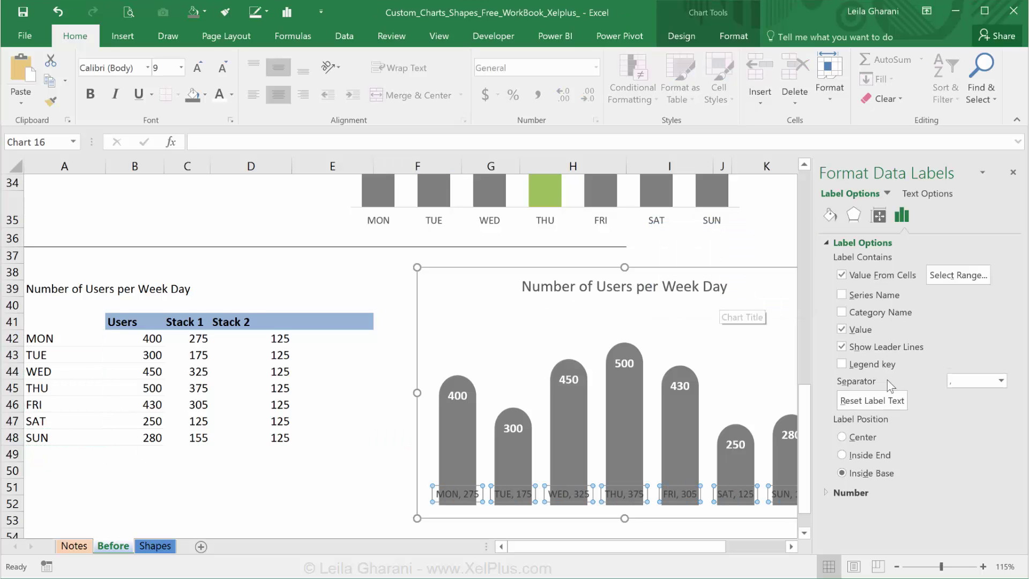
click(841, 329)
click(842, 347)
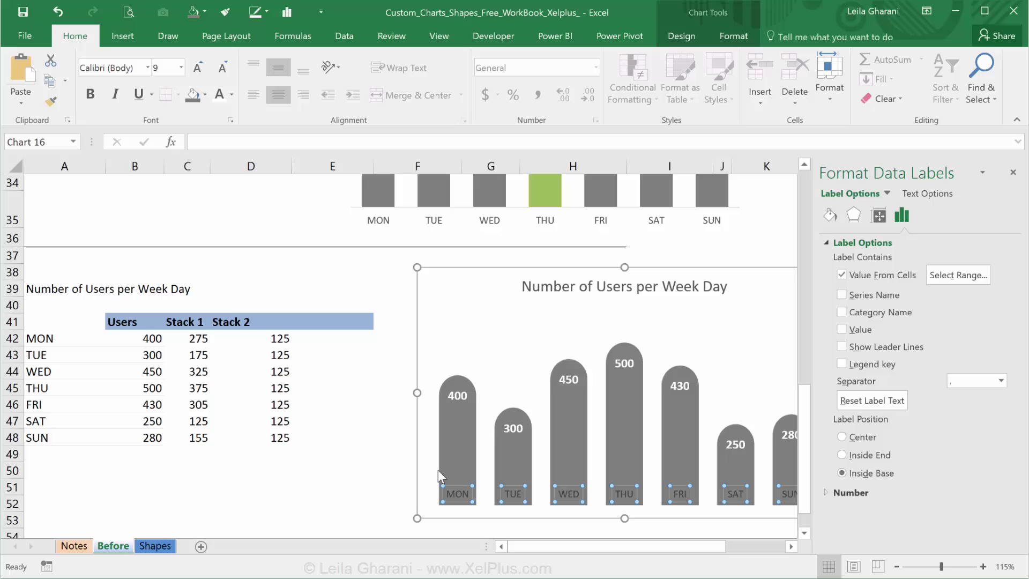
Format the weekday labels white, bold and in a larger font.
click(218, 94)
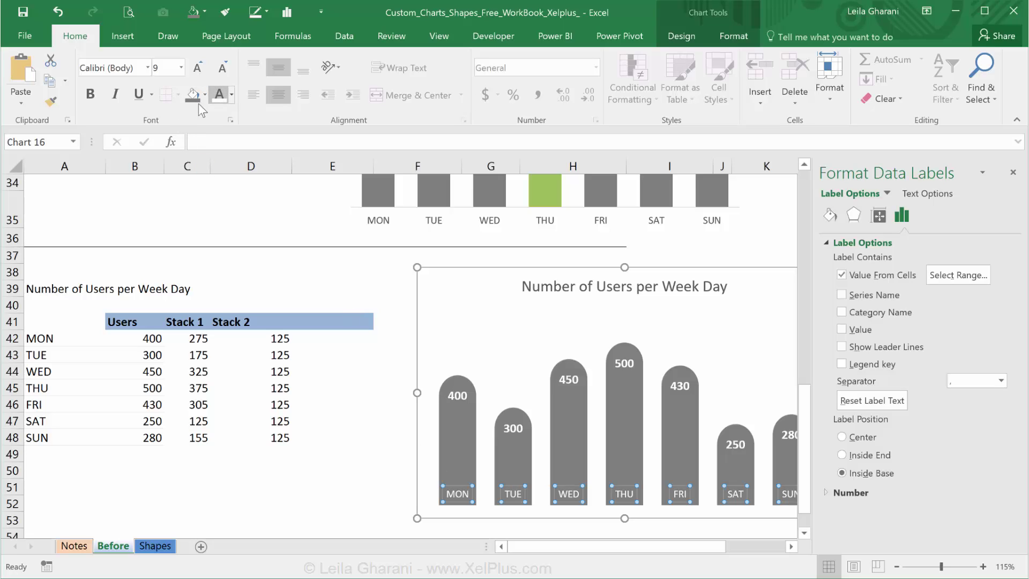
click(92, 94)
click(198, 68)
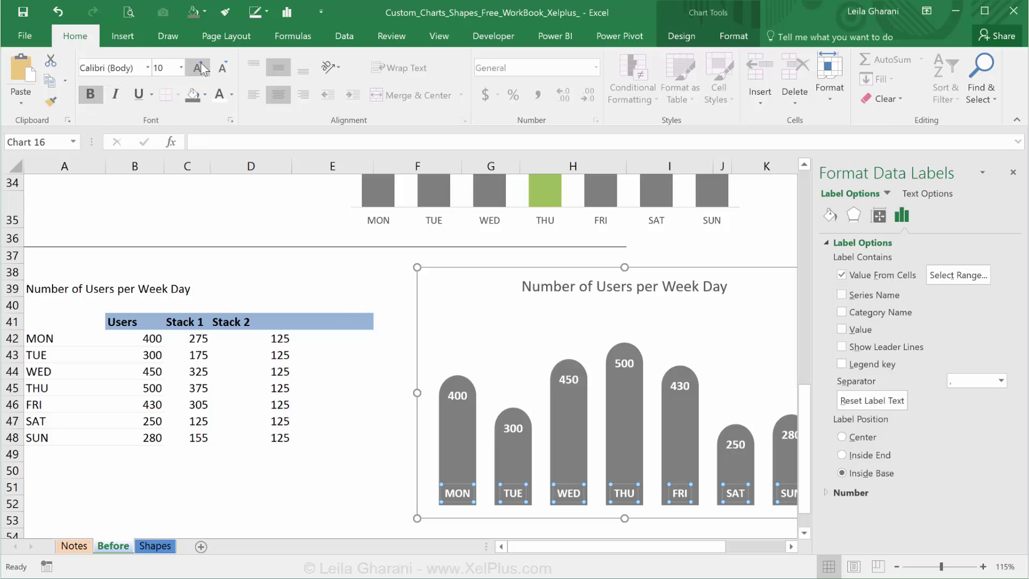
click(1012, 172)
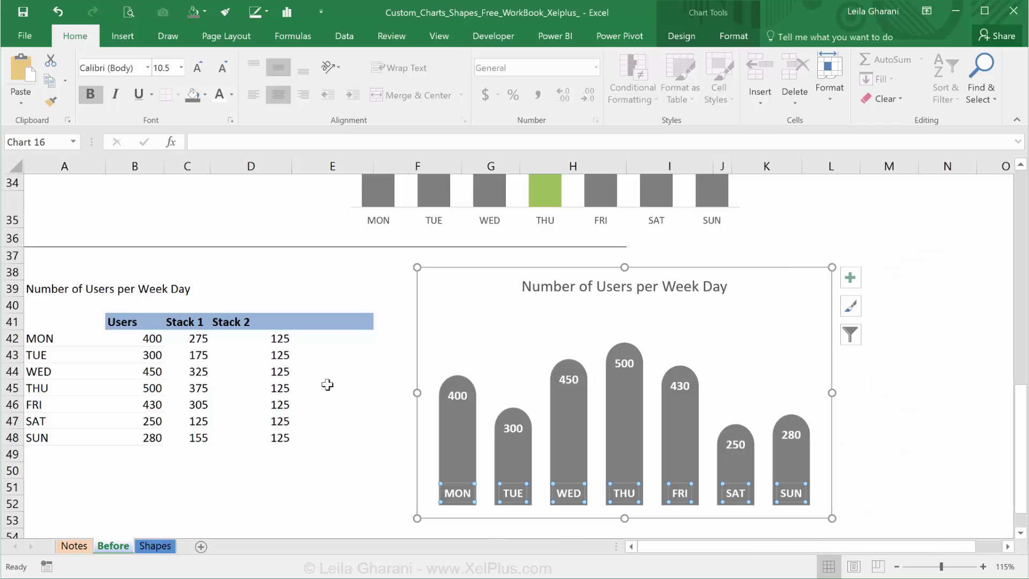
click(330, 417)
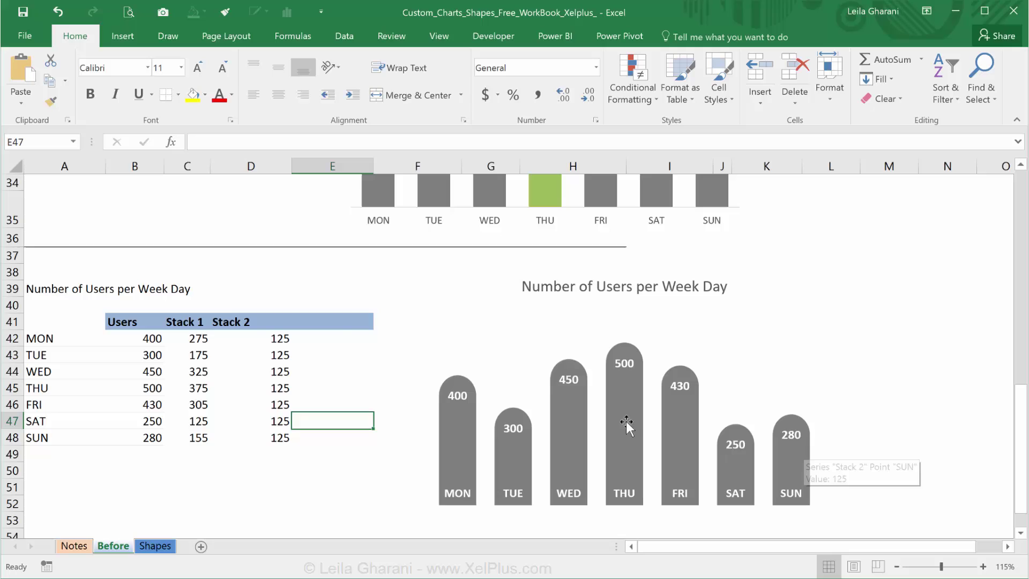
click(252, 320)
scroll(264, 323, up, 2)
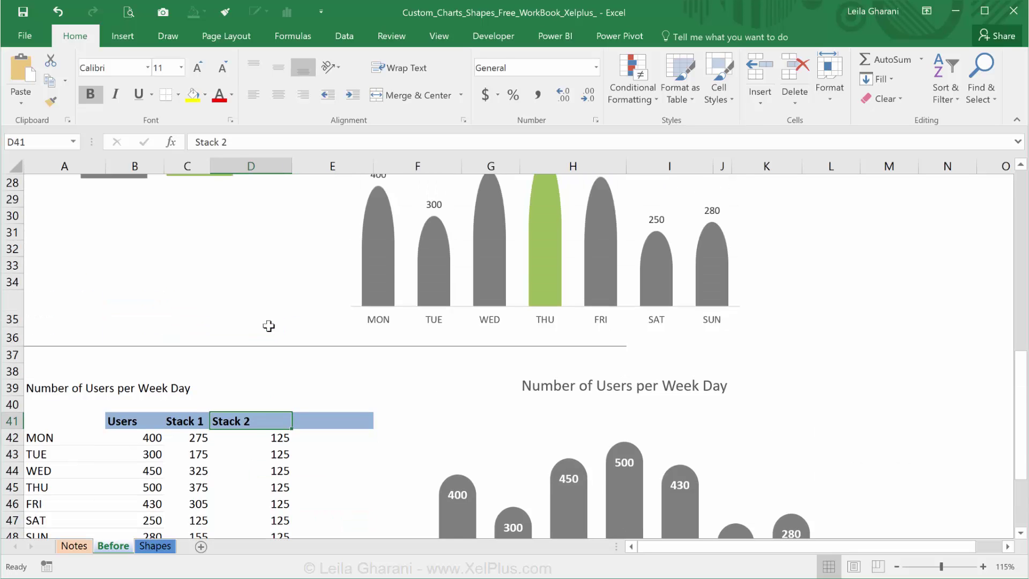
scroll(476, 310, down, 2)
key(Right)
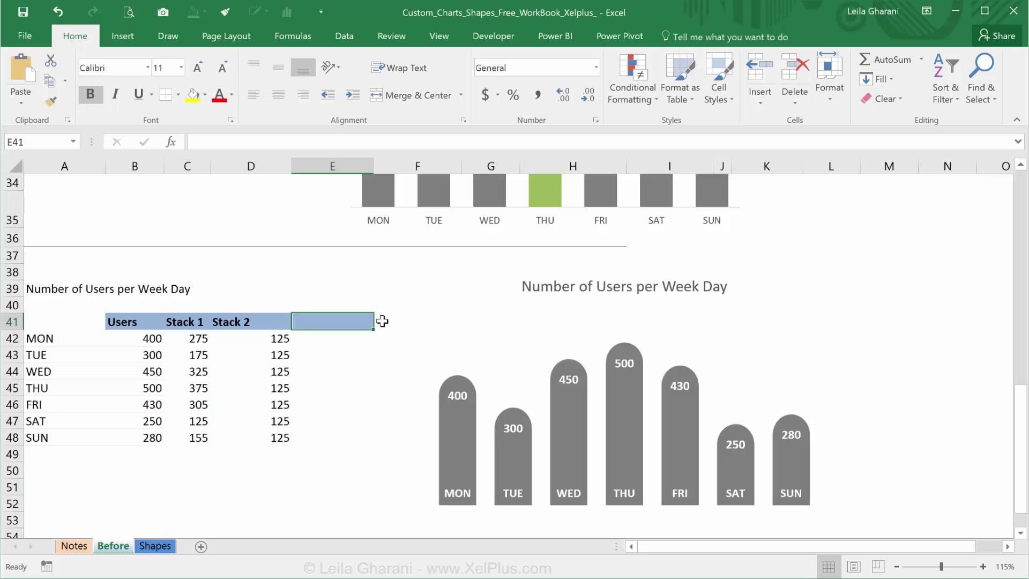
scroll(377, 321, up, 11)
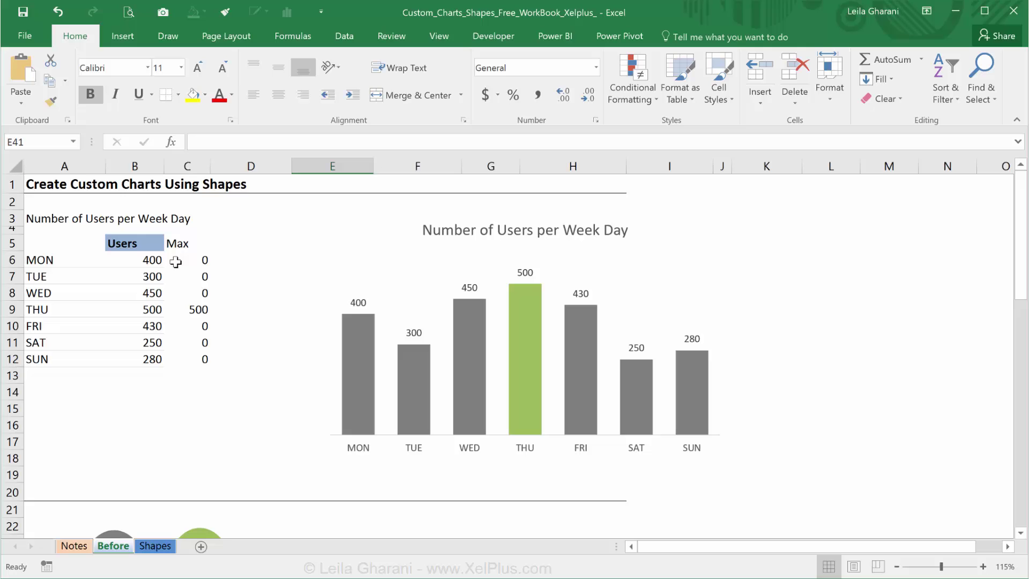
scroll(199, 366, down, 9)
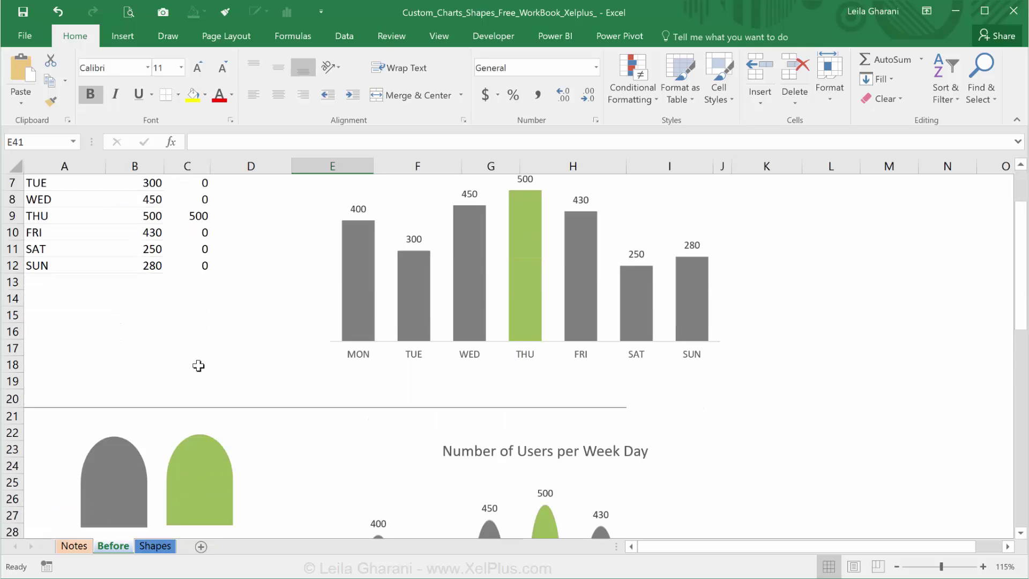
scroll(197, 355, down, 4)
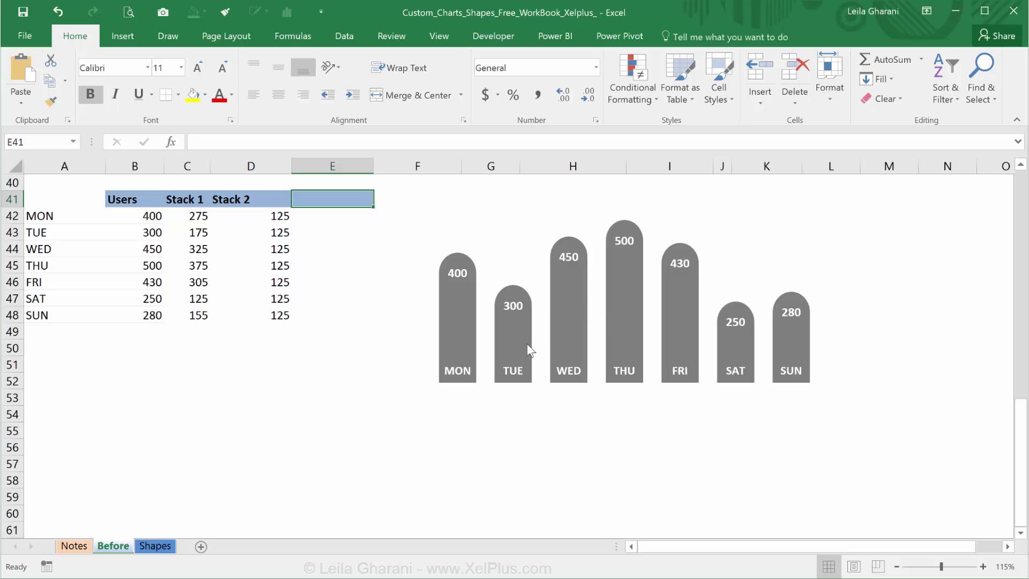
mouse_move(623, 311)
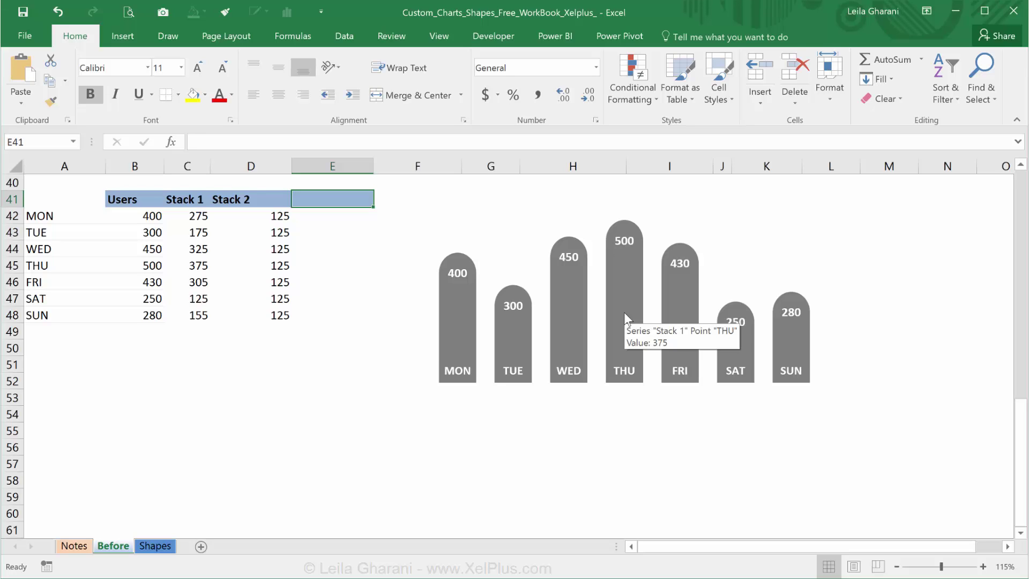
Add headers 'Stack 1 max' in E41 and 'Stack 2 max' in F41, then move the chart right.
text(Stack)
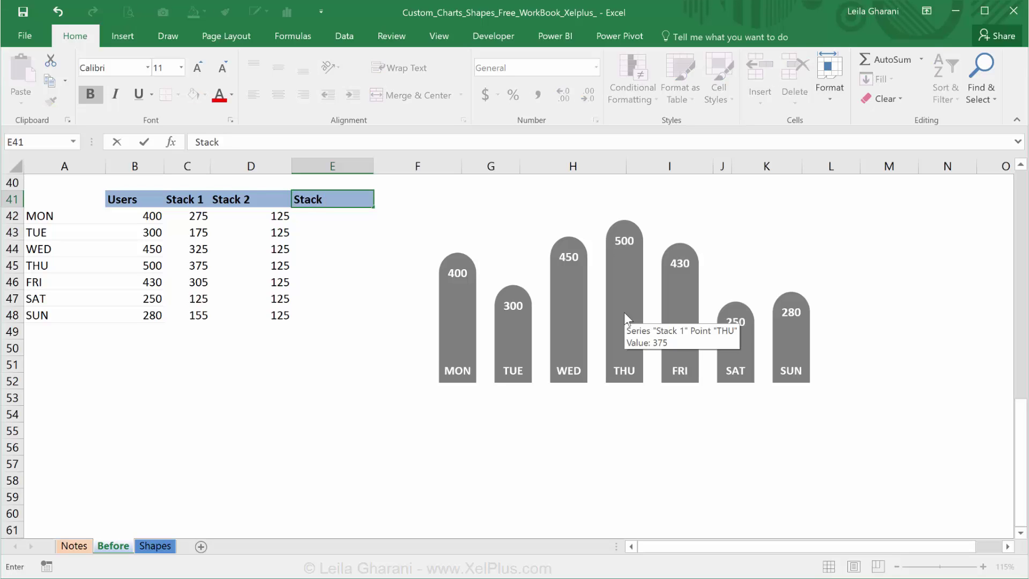
text( 1 max)
key(Tab)
text(Stack)
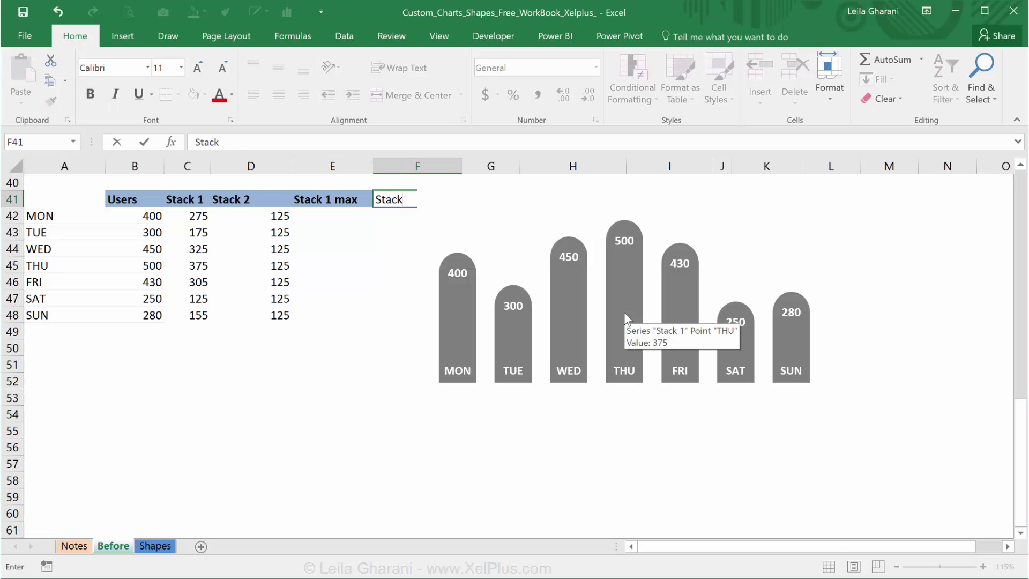
text( 2 max)
key(BackSpace)
key(BackSpace)
key(BackSpace)
key(BackSpace)
key(Return)
click(531, 203)
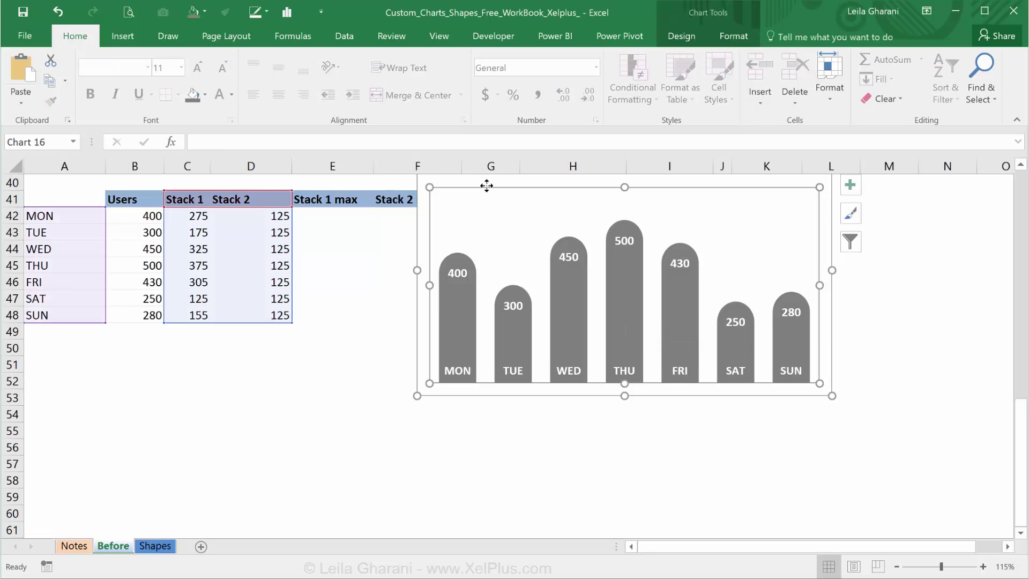
drag(423, 188, 514, 230)
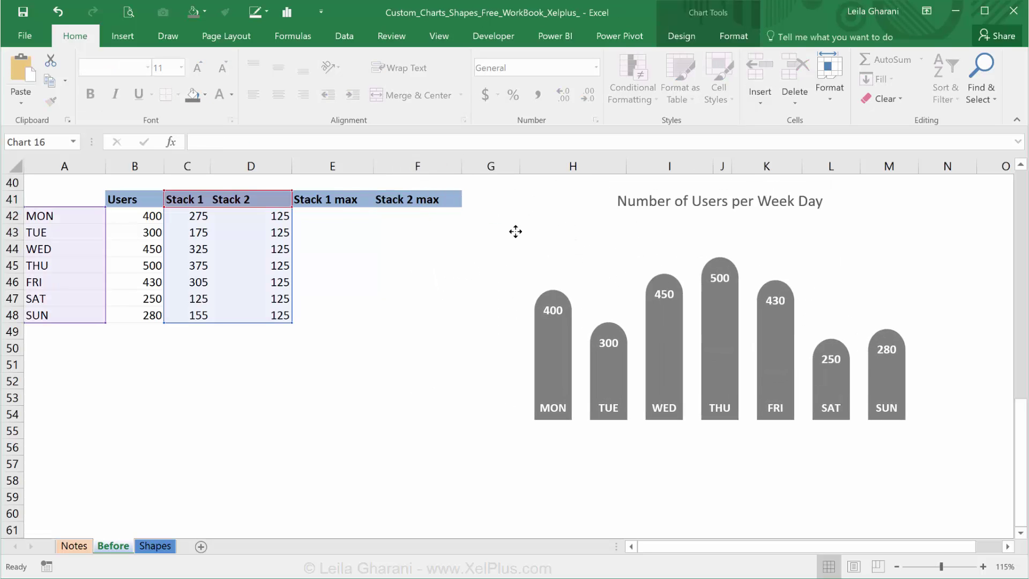
Enter =IF(B42=MAX($B$42:$B$48),C42,0) in E42 and fill it down to row 48.
click(331, 212)
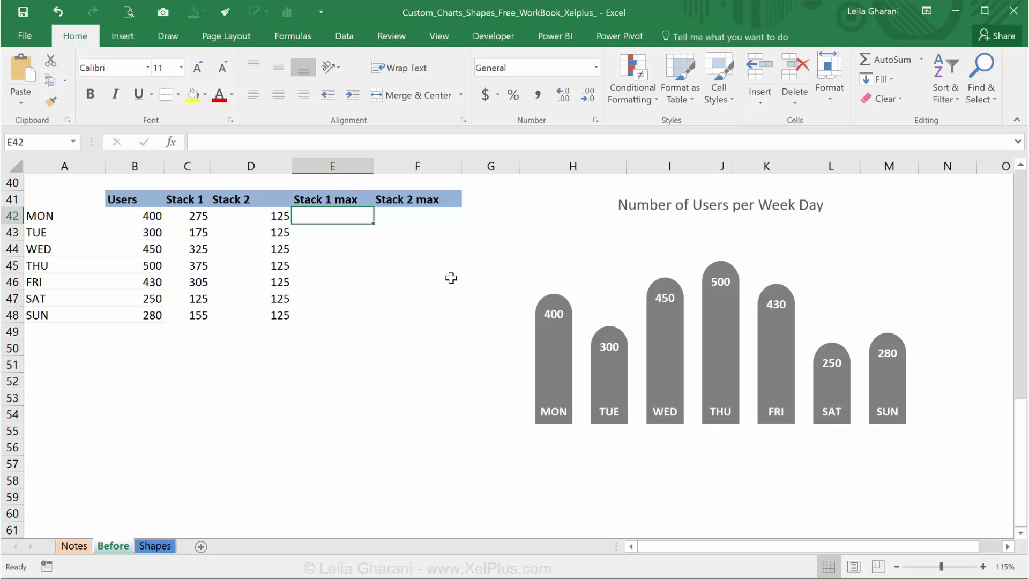
text(=if()
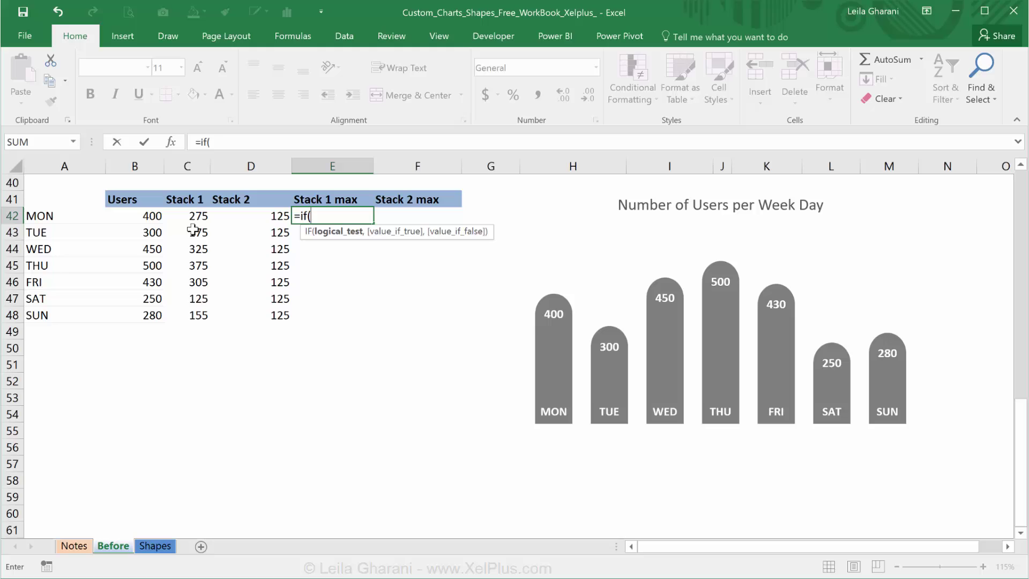
click(140, 214)
text(=max()
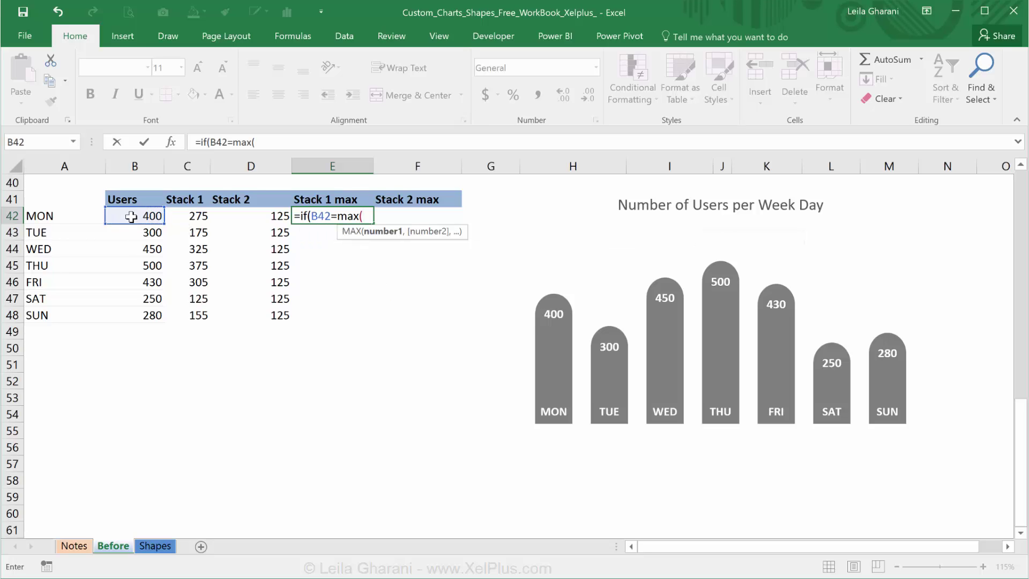
drag(135, 215, 129, 316)
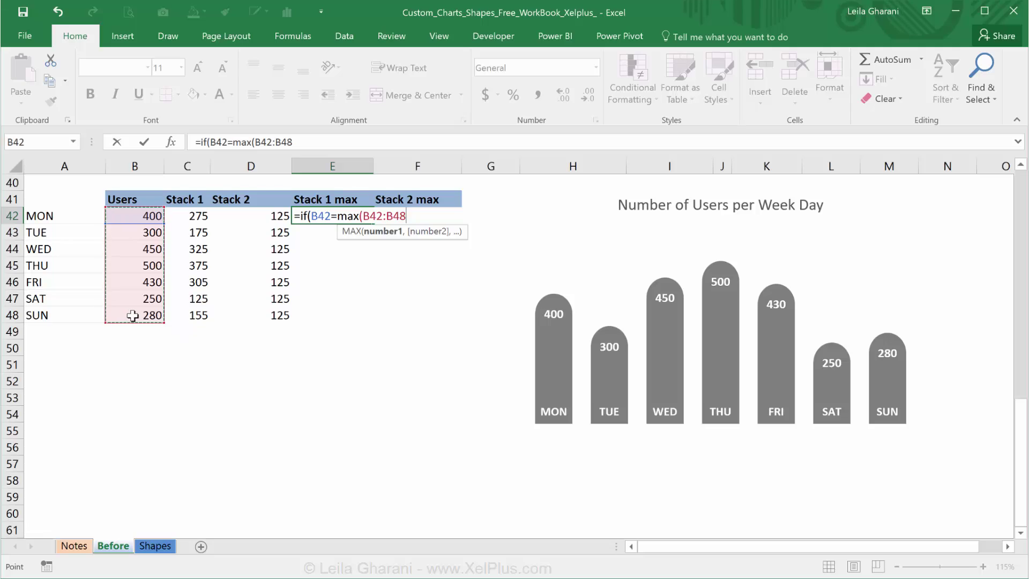
key(F4)
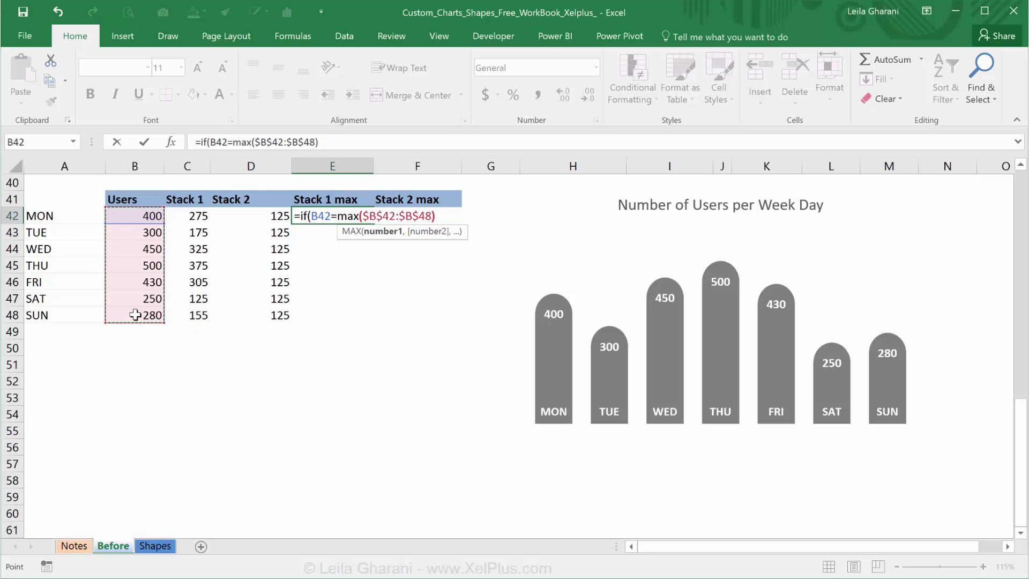
text(),)
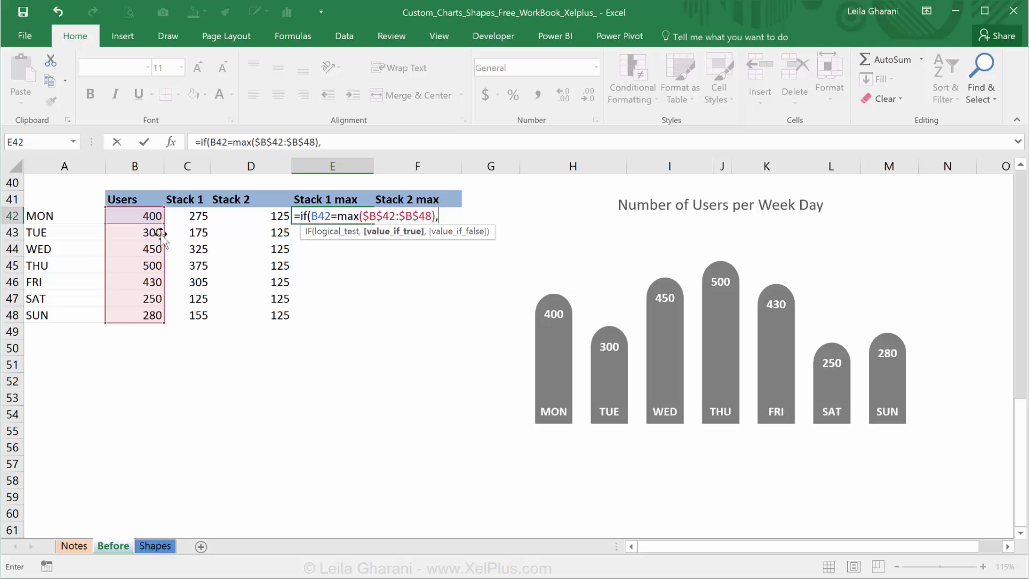
click(202, 216)
text(,)
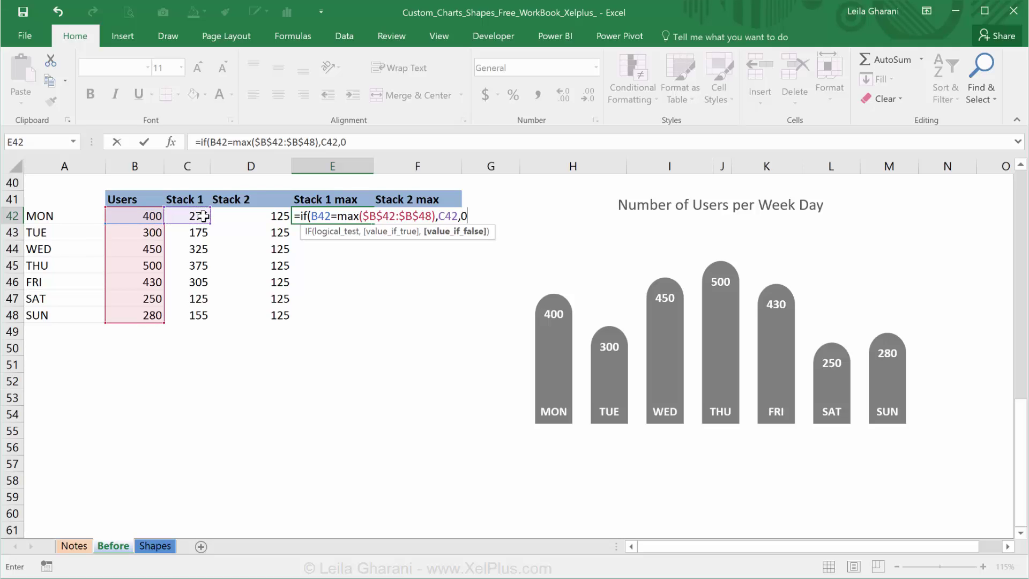
text(0)
key(ctrl+Return)
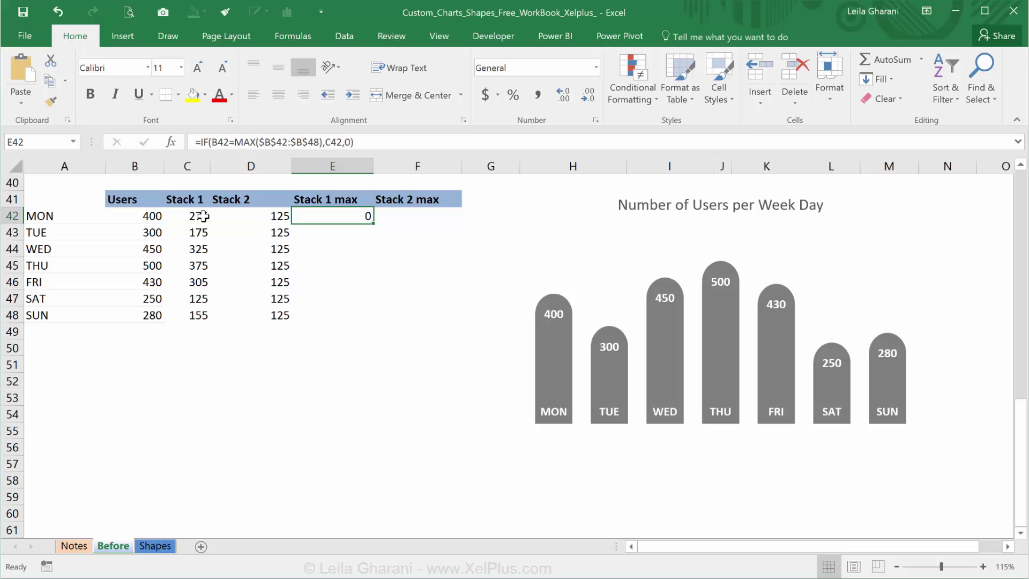
double_click(372, 224)
click(346, 265)
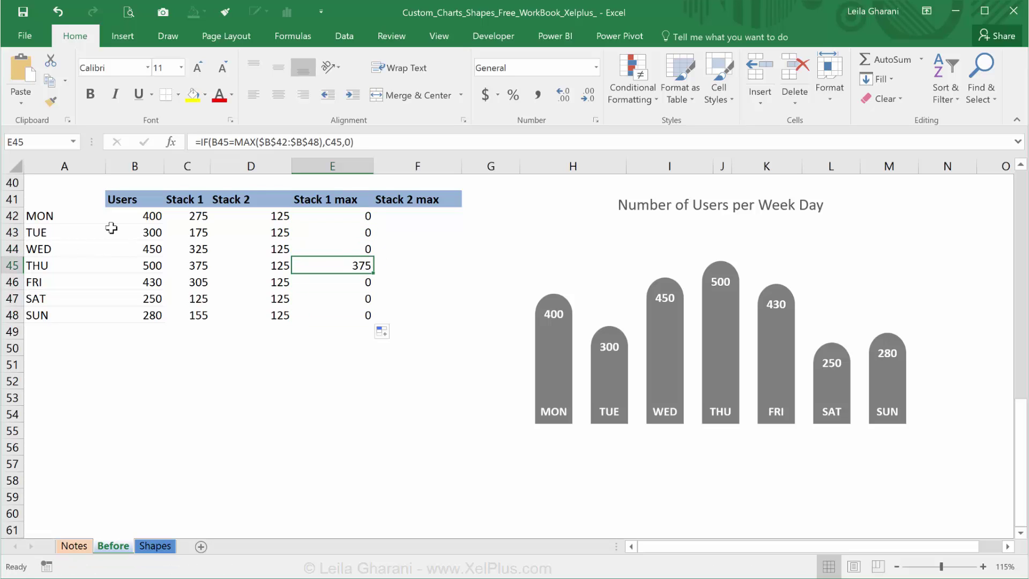
Copy the formula into F42 with D42 as the true value, and fill it down.
click(351, 213)
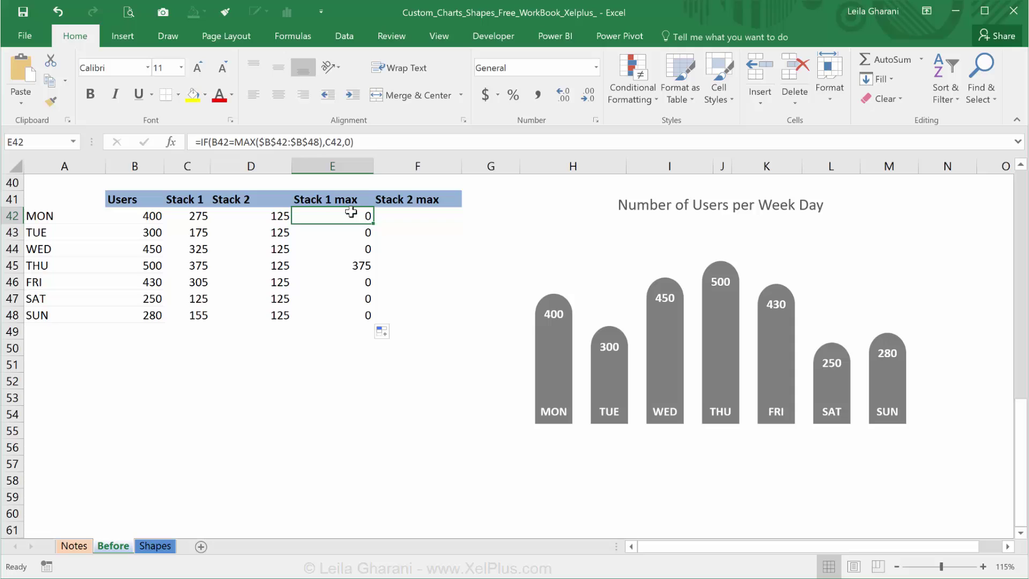
click(376, 146)
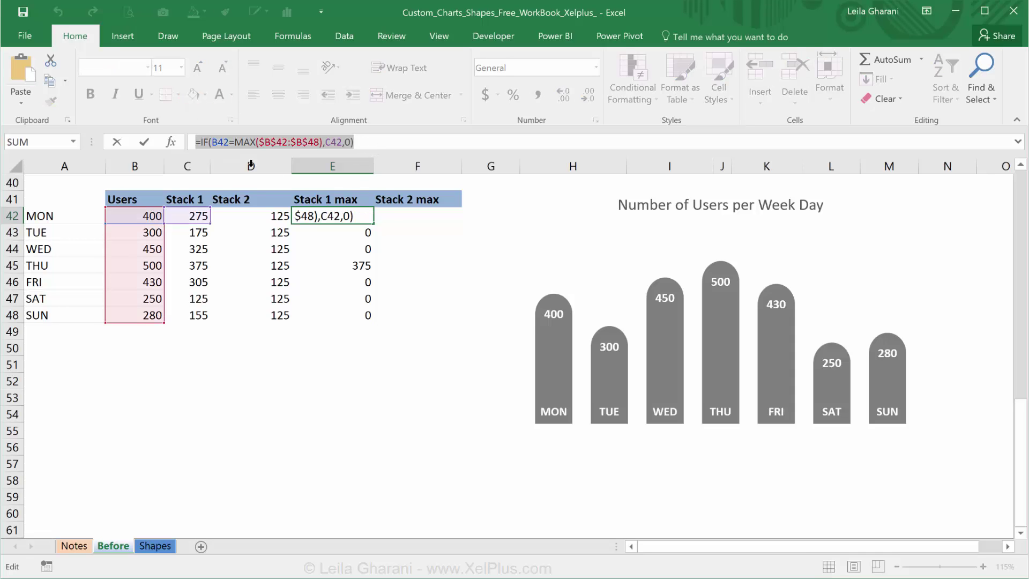
key(Escape)
click(409, 217)
click(216, 141)
key(ctrl+v)
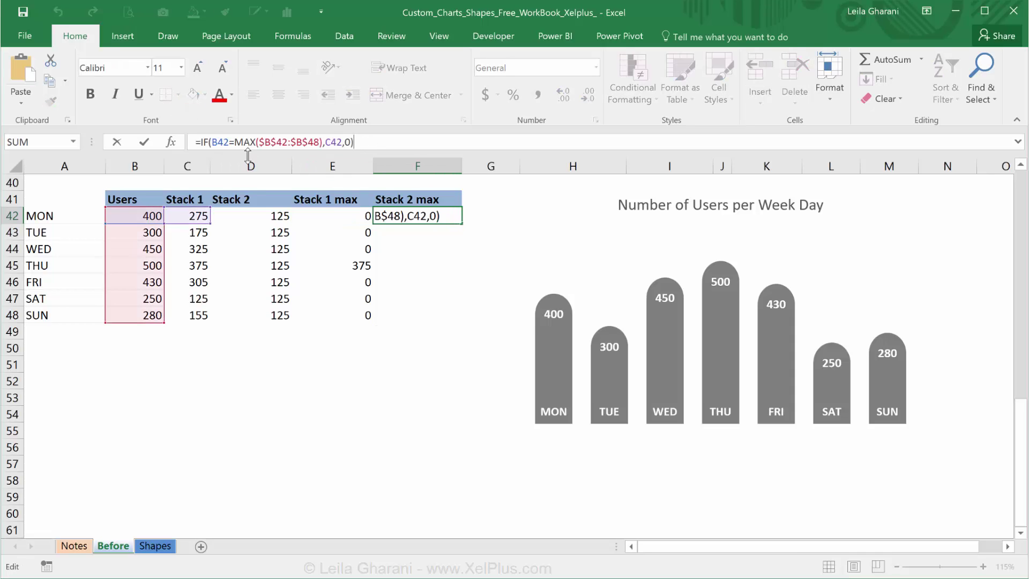
drag(188, 222, 244, 229)
key(ctrl+Return)
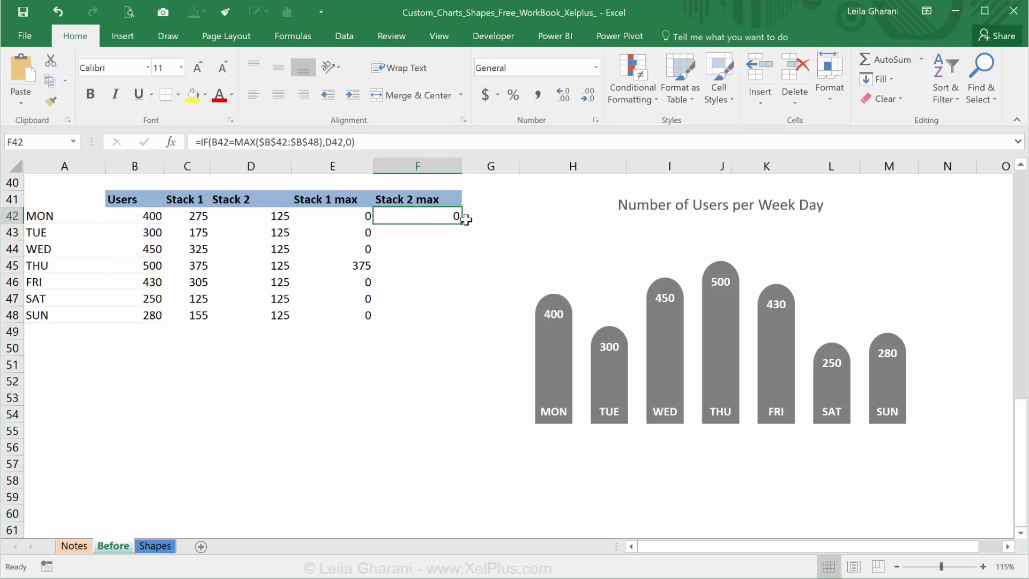
double_click(463, 224)
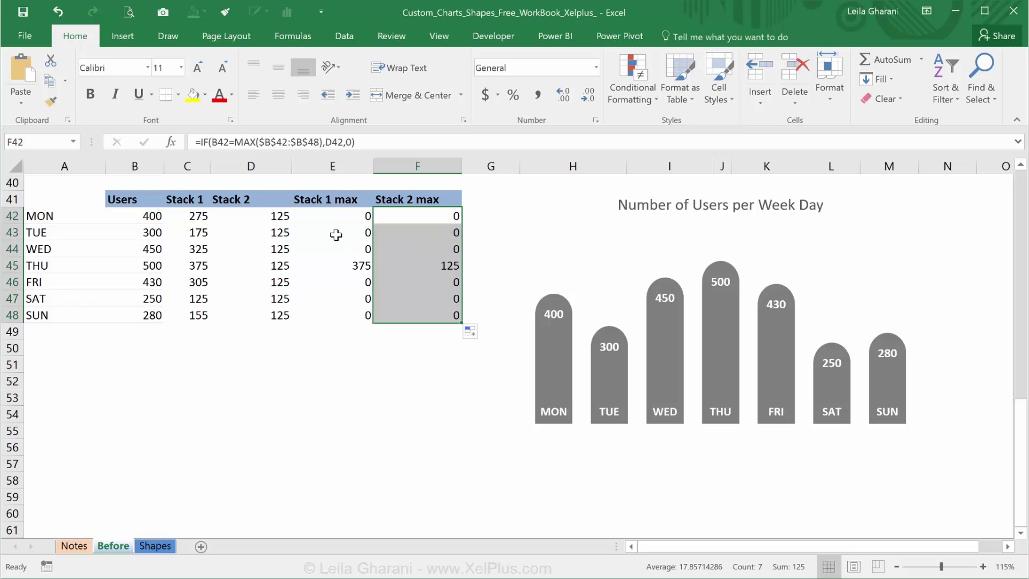
Add a chart series named from E41 (Stack 1 max) with values E42:E48.
right_click(606, 265)
click(630, 349)
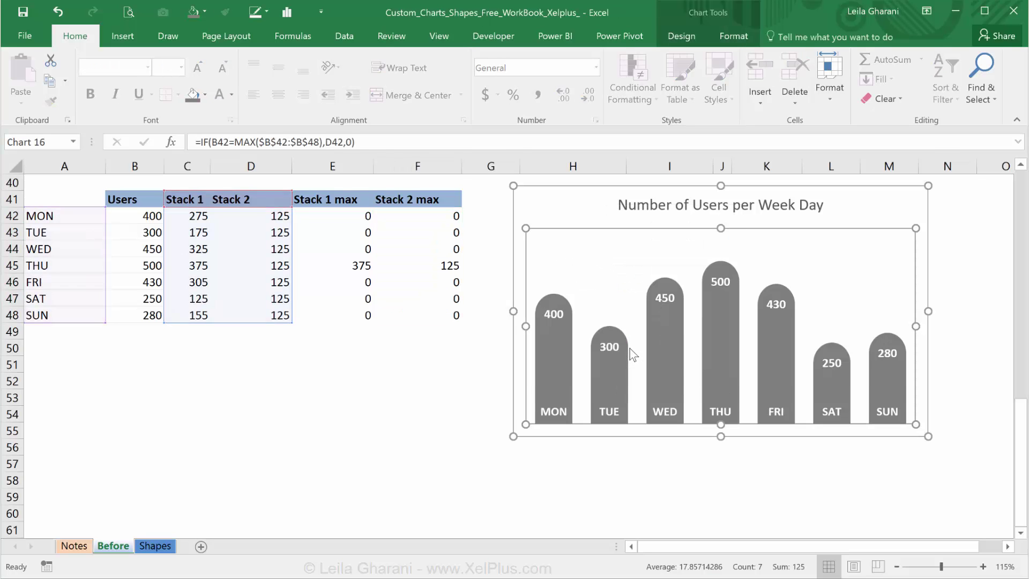
click(551, 263)
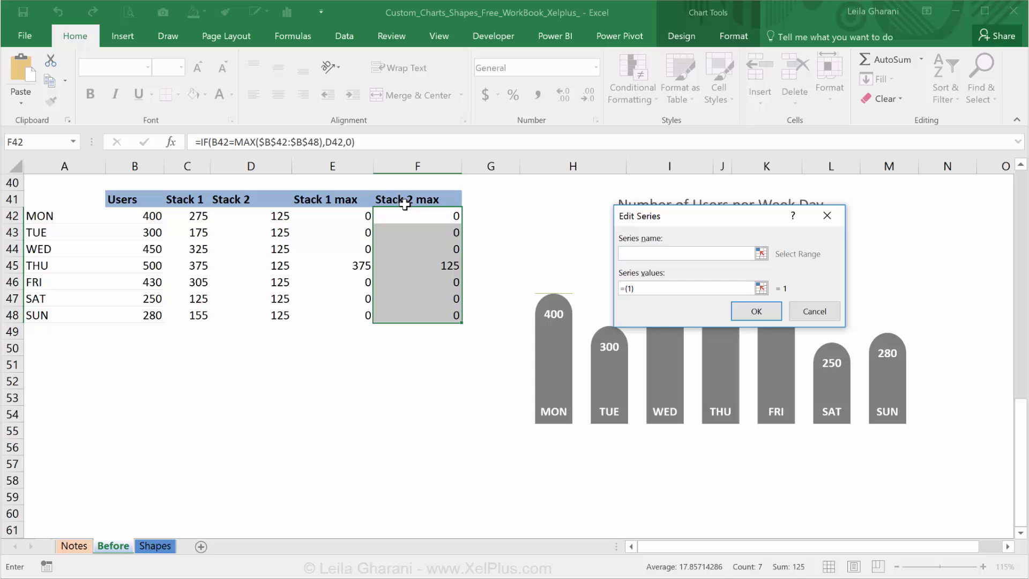
click(333, 199)
drag(648, 294, 625, 289)
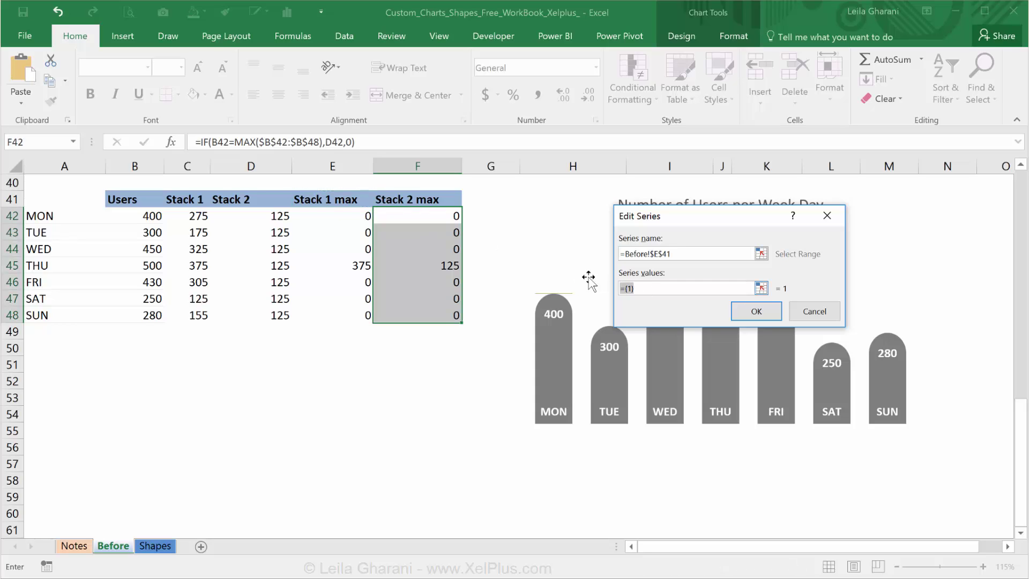
click(360, 217)
drag(348, 217, 344, 317)
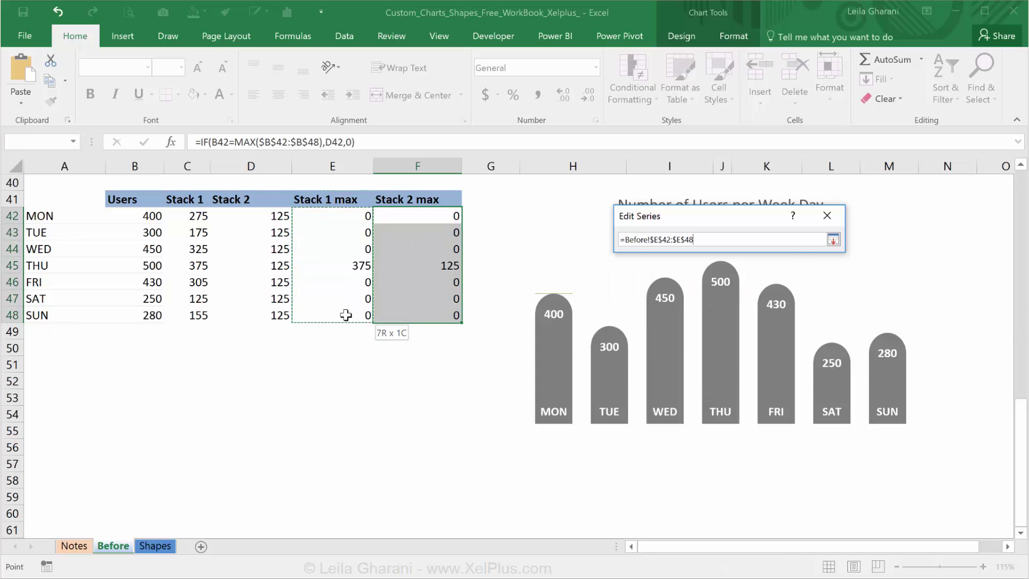
key(Return)
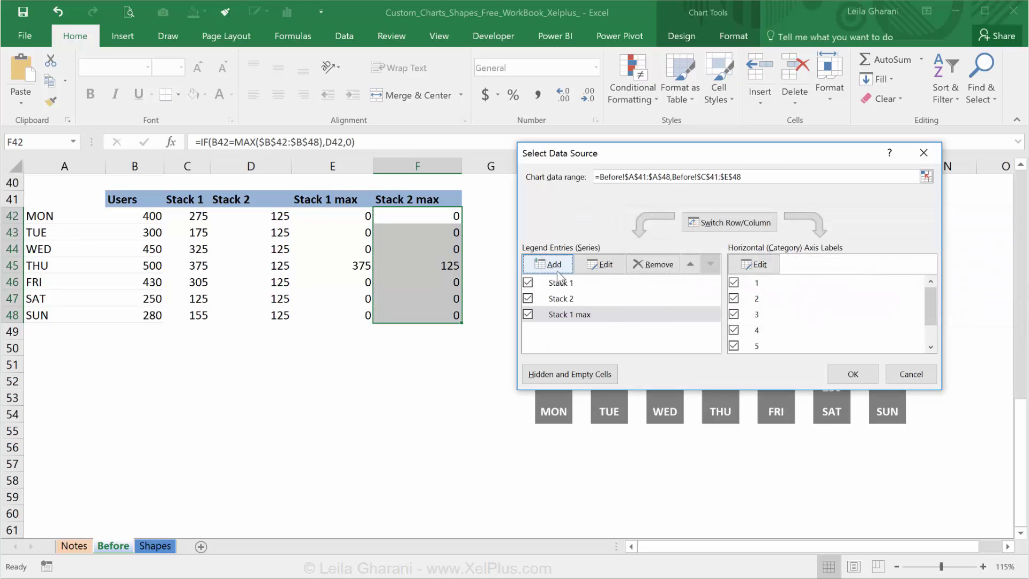
Add a Stack 2 max series from F41 with values F42:F48 and apply.
click(554, 265)
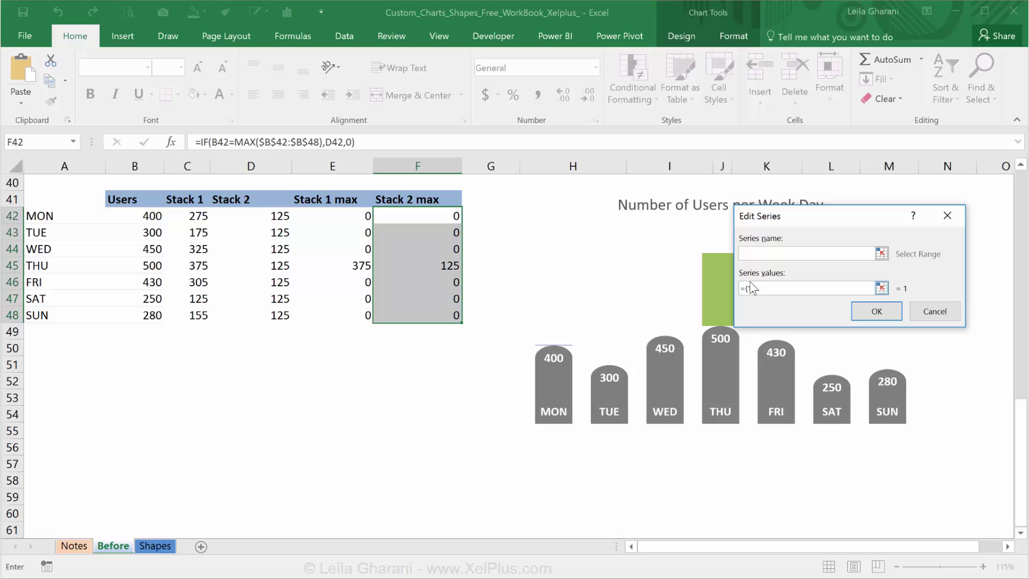
click(435, 201)
key(BackSpace)
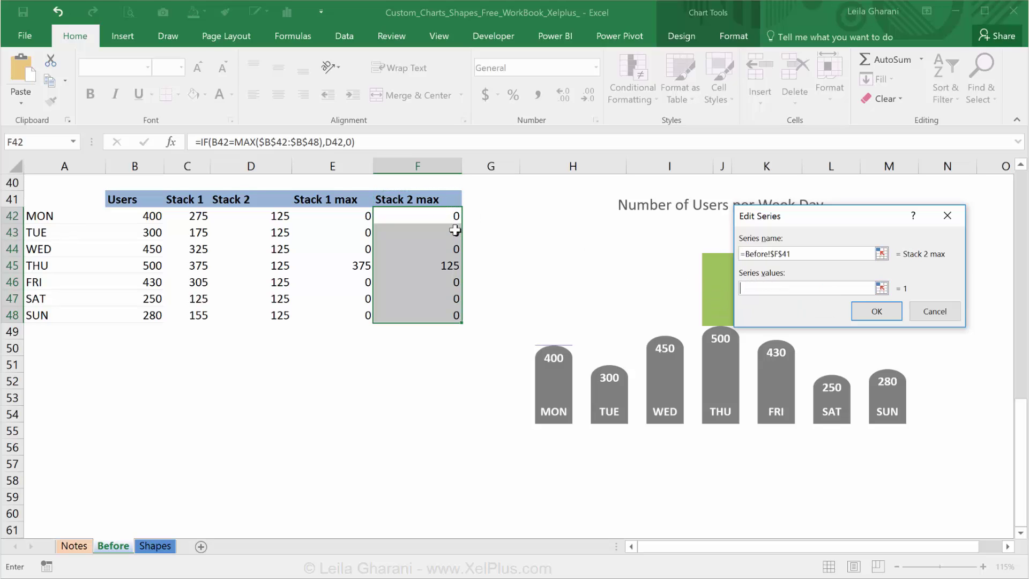
drag(430, 219, 421, 321)
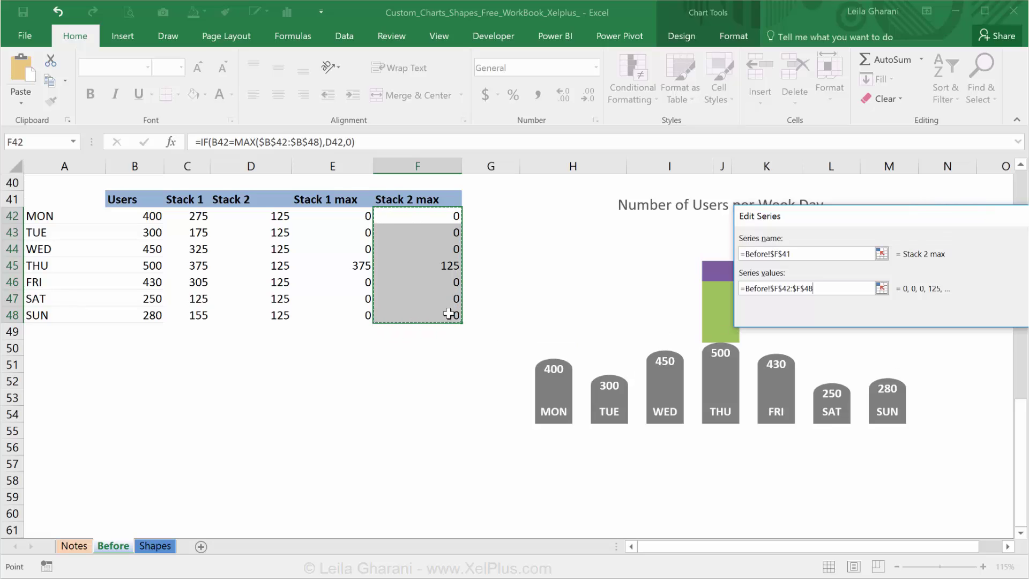
key(Return)
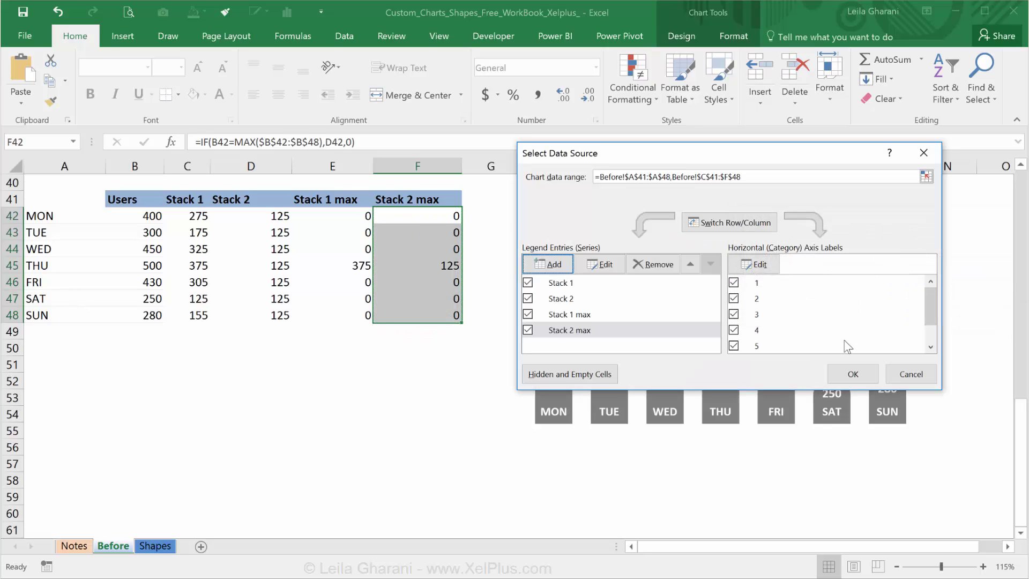
click(854, 371)
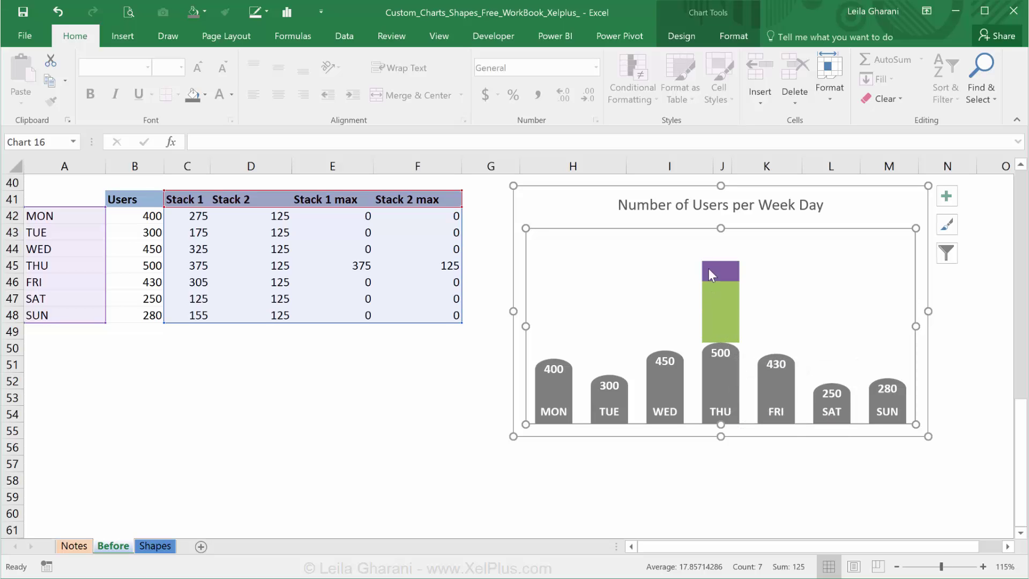
Change to a stacked-column combo with Stack 1 max and Stack 2 max on the secondary axis.
mouse_move(730, 336)
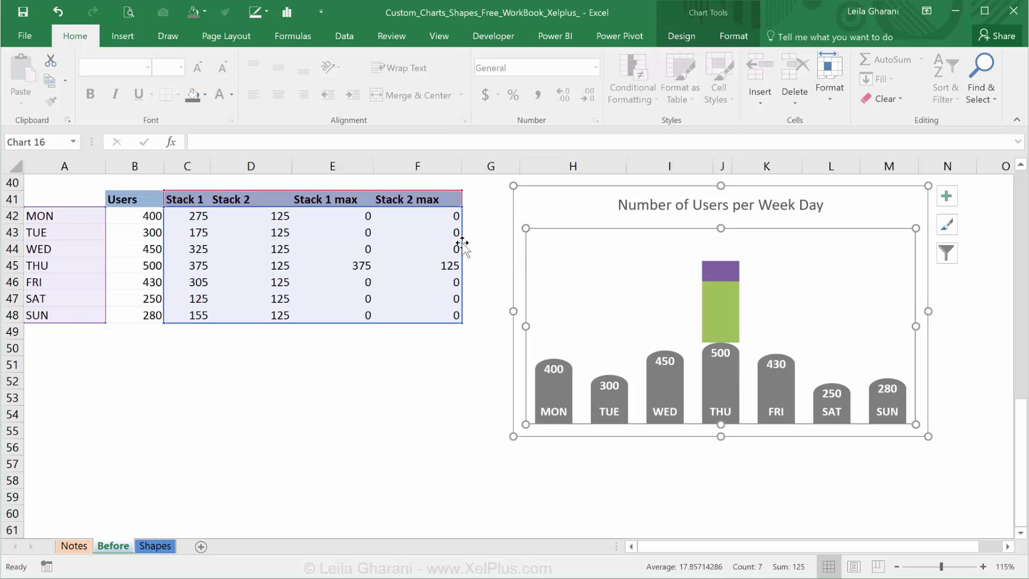
mouse_move(714, 320)
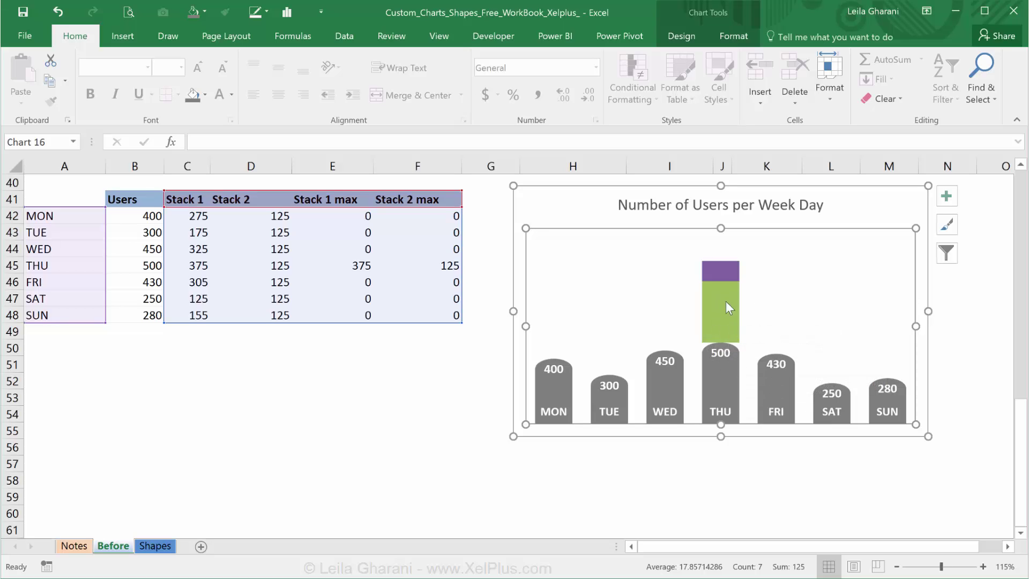
right_click(714, 303)
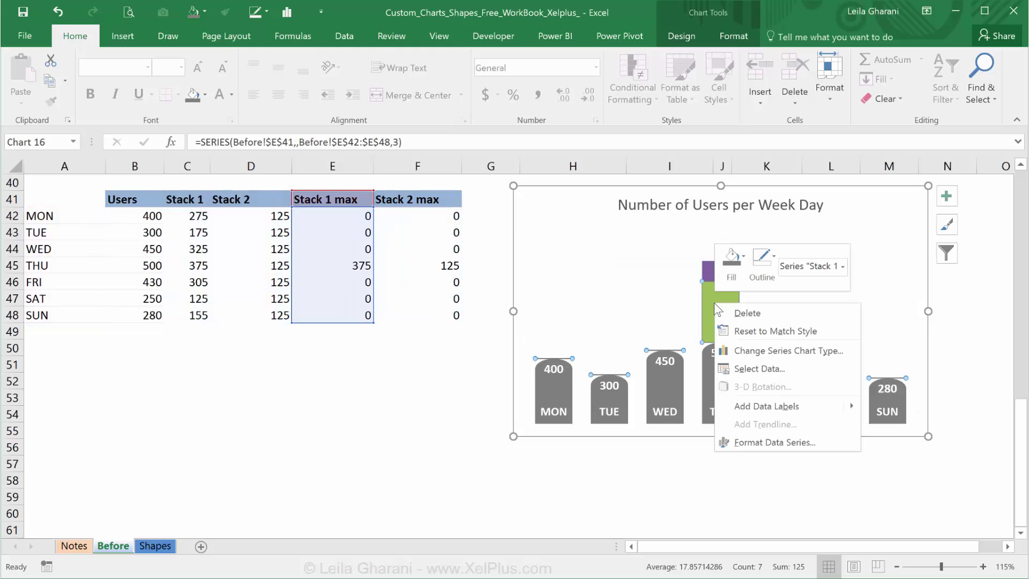
click(777, 442)
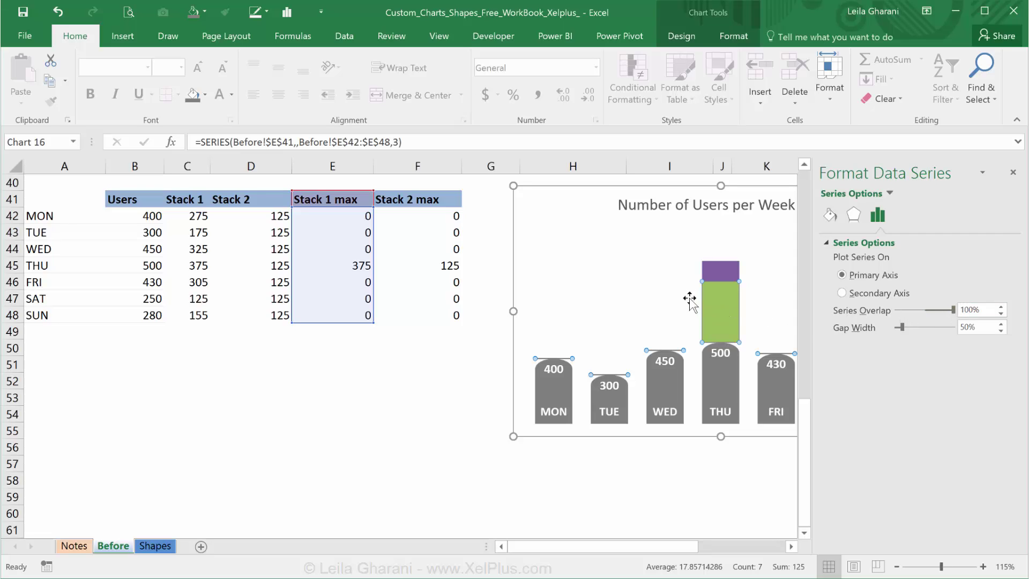
click(724, 296)
right_click(725, 295)
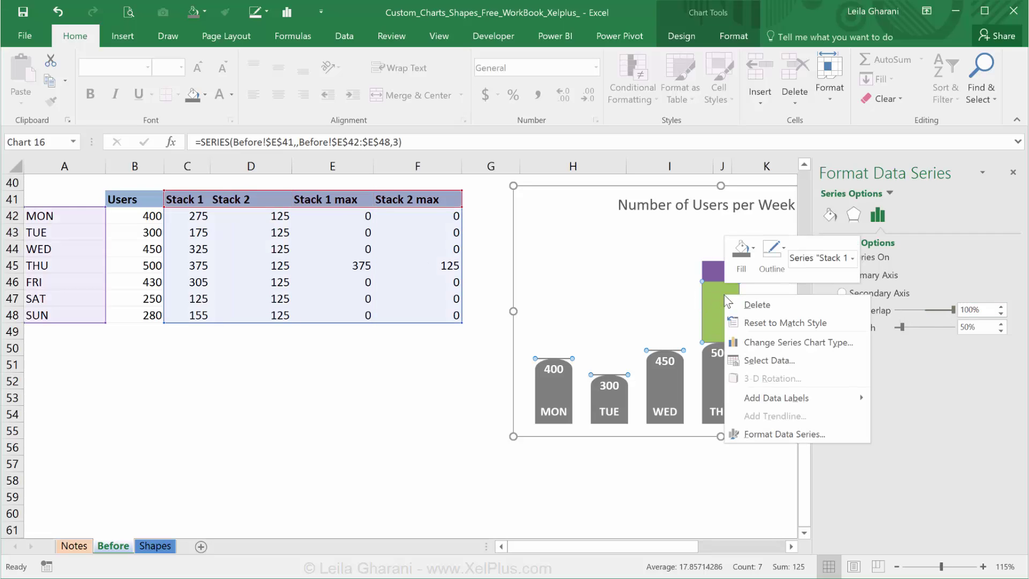
click(760, 342)
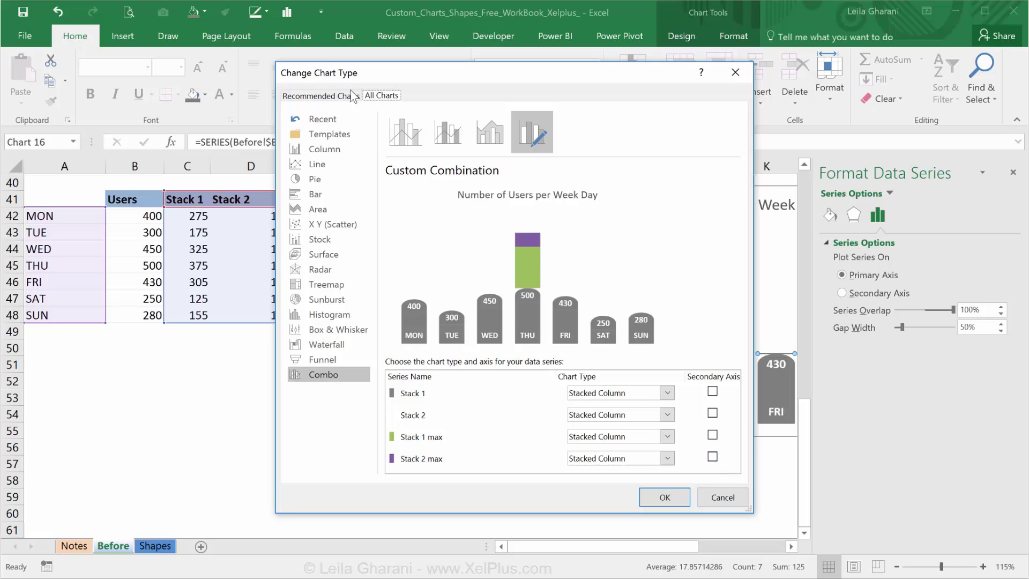
click(712, 435)
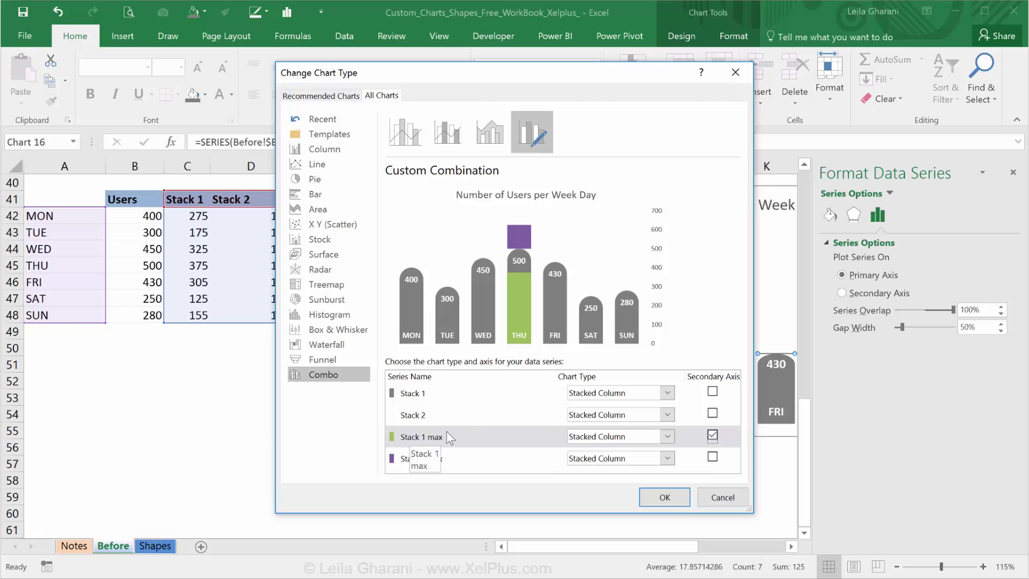
click(712, 457)
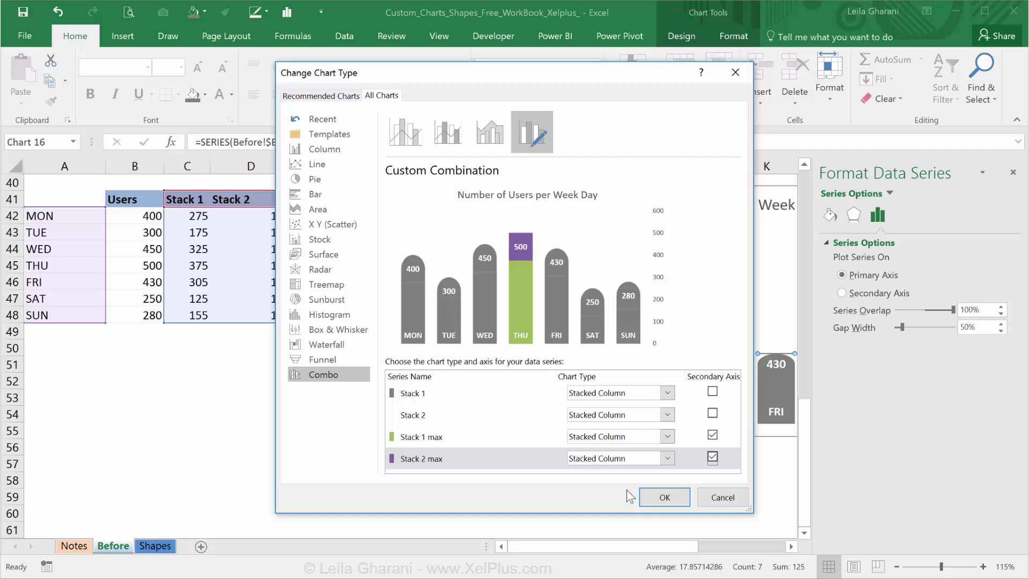
click(660, 496)
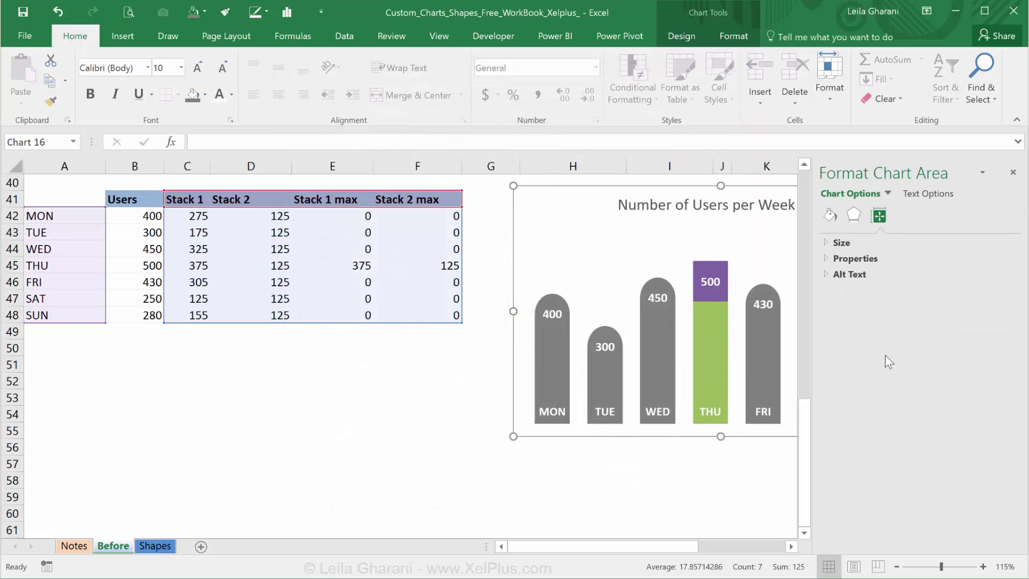
Close the Format pane and check THU's max helper and stack values in the table.
click(1013, 172)
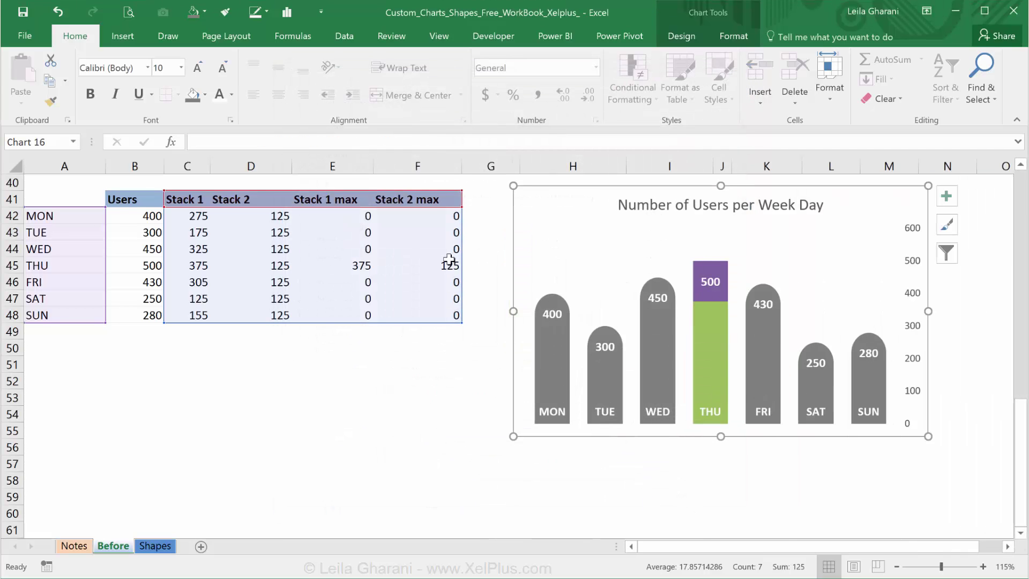
drag(449, 261, 322, 264)
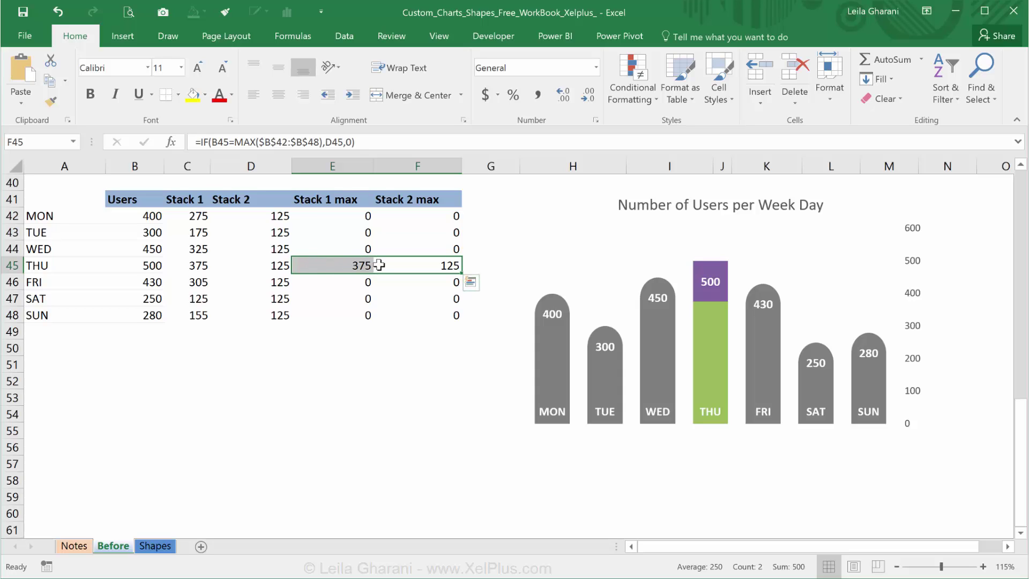
click(273, 266)
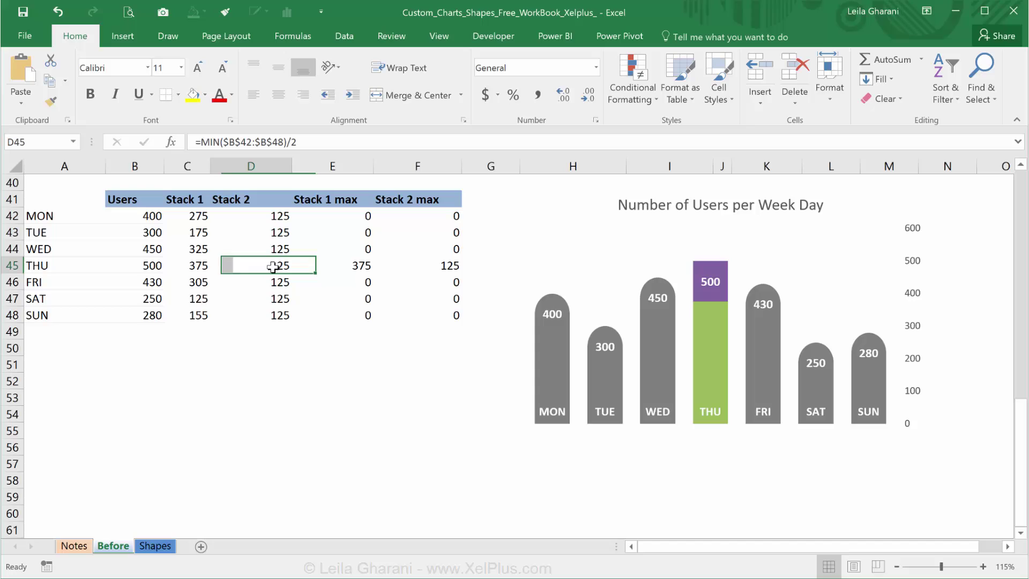
drag(273, 266, 190, 266)
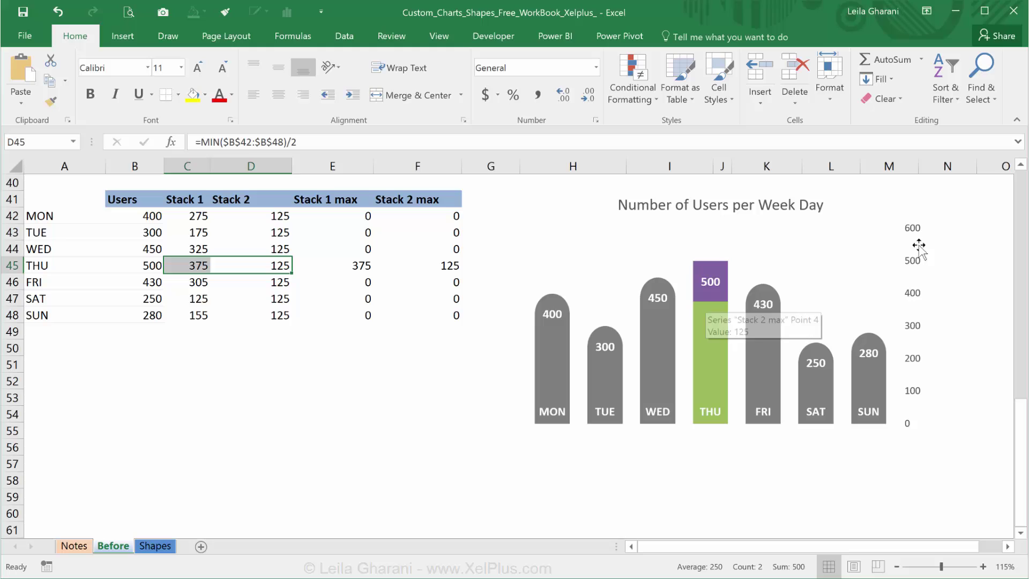
Delete the chart's vertical axis, then select the green Stack 1 max series.
click(913, 265)
key(Delete)
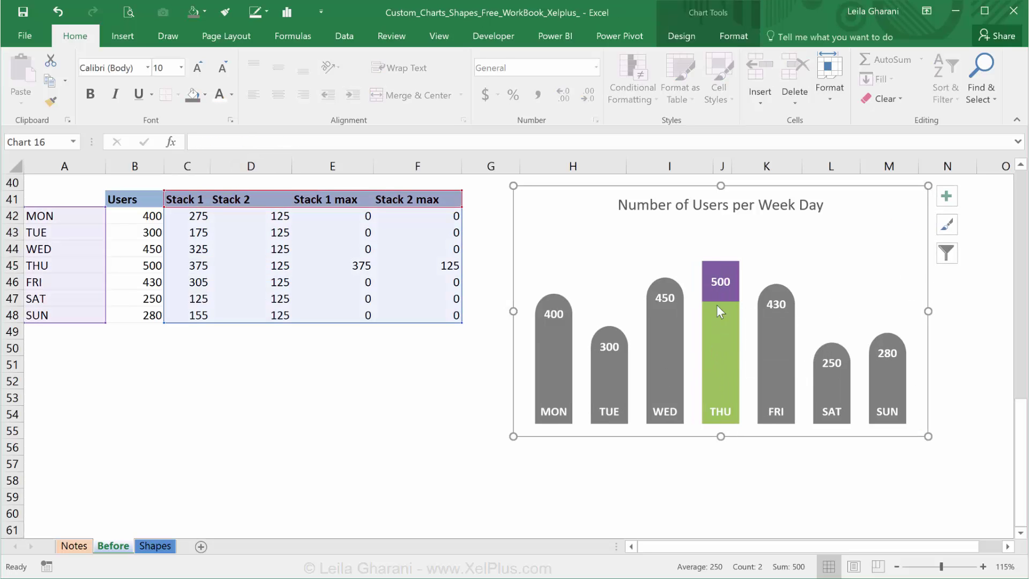
click(722, 341)
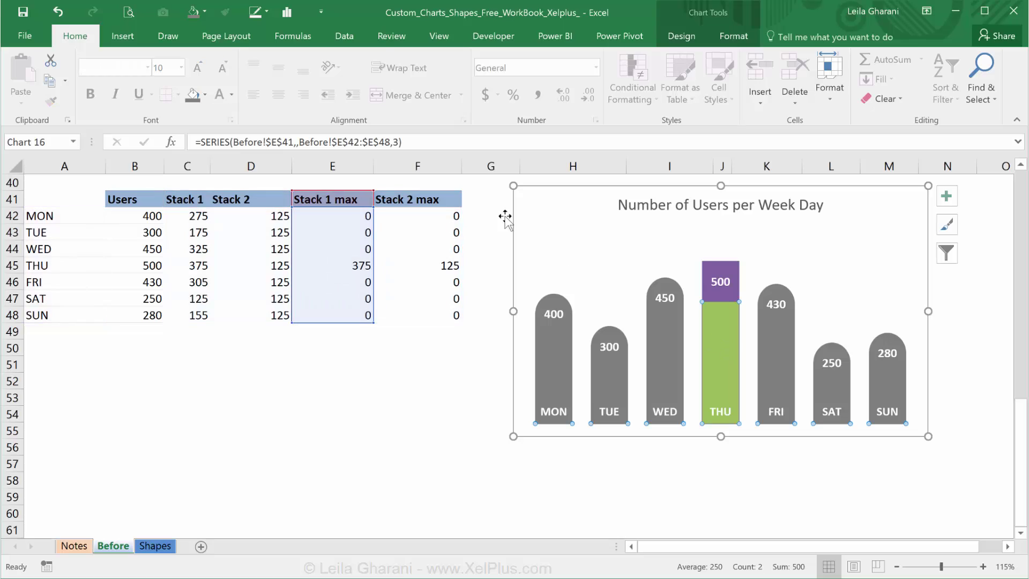
Paste the green rounded shape onto THU's purple Stack 2 max cap.
click(204, 11)
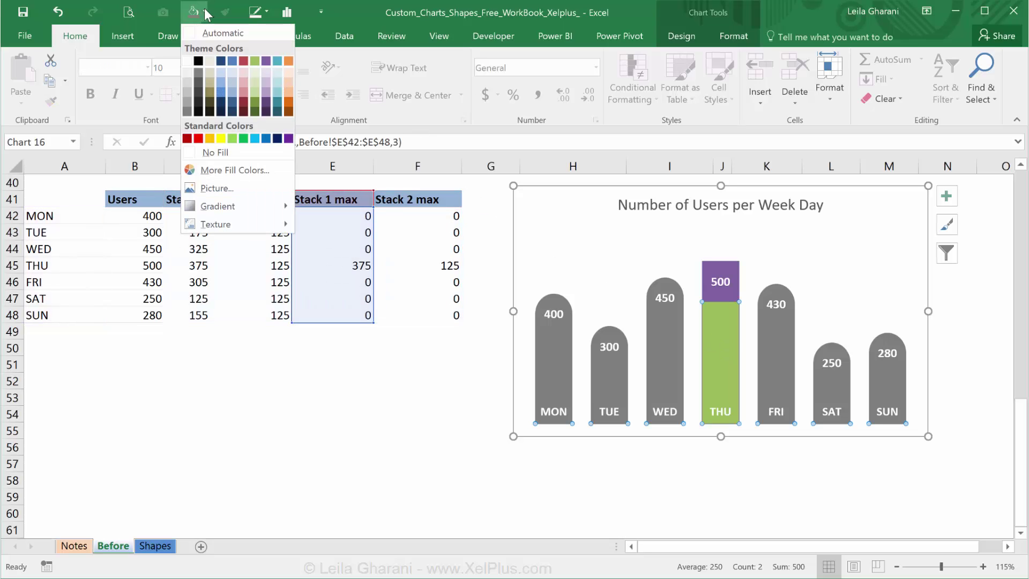
key(Escape)
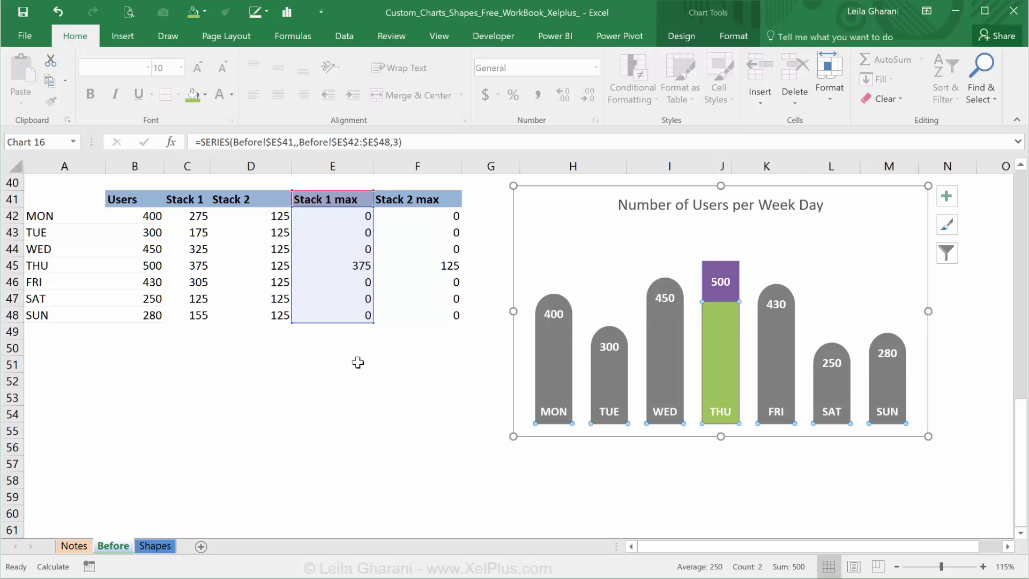
scroll(362, 407, up, 6)
scroll(364, 406, up, 1)
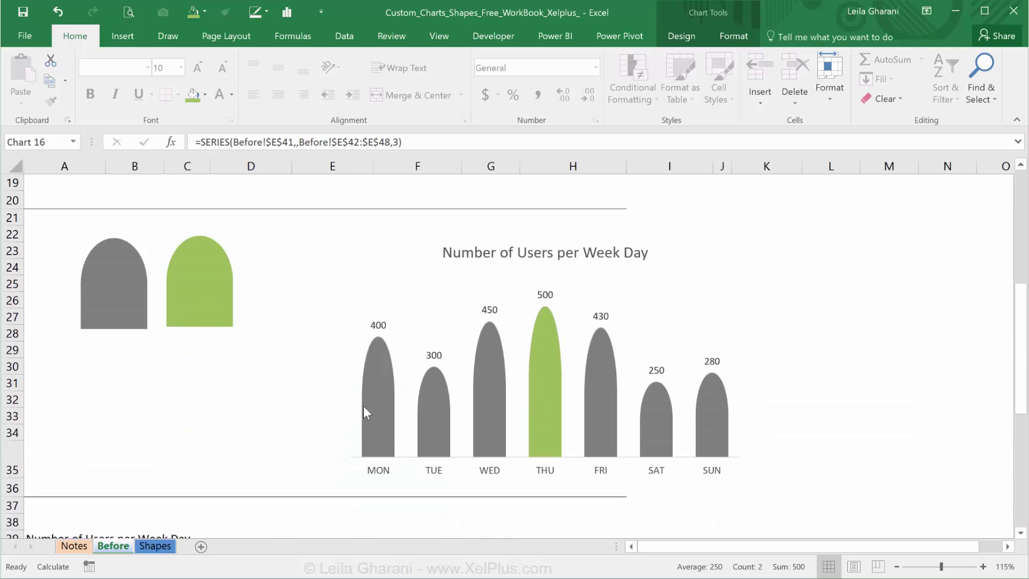
scroll(364, 406, down, 1)
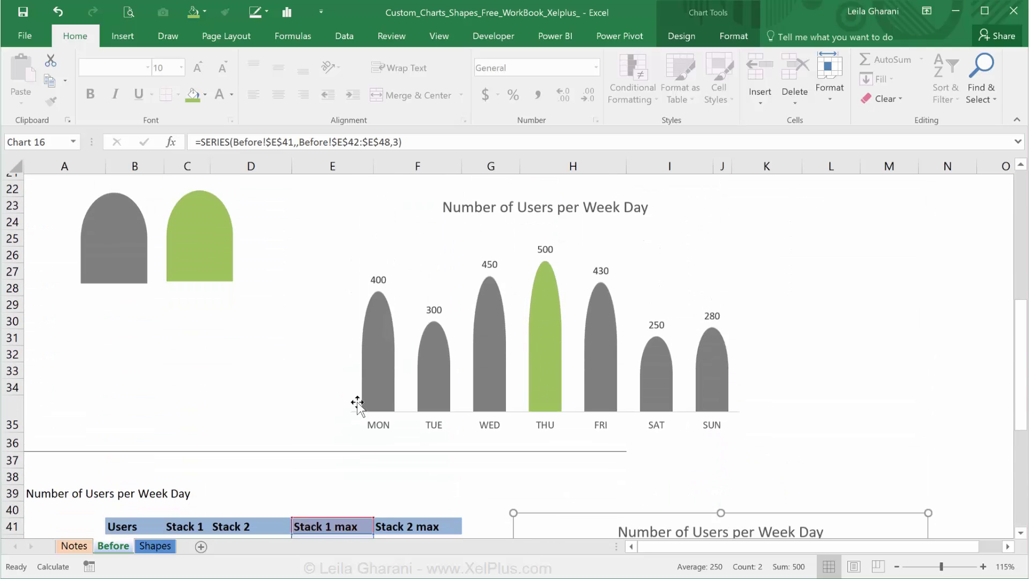
click(214, 259)
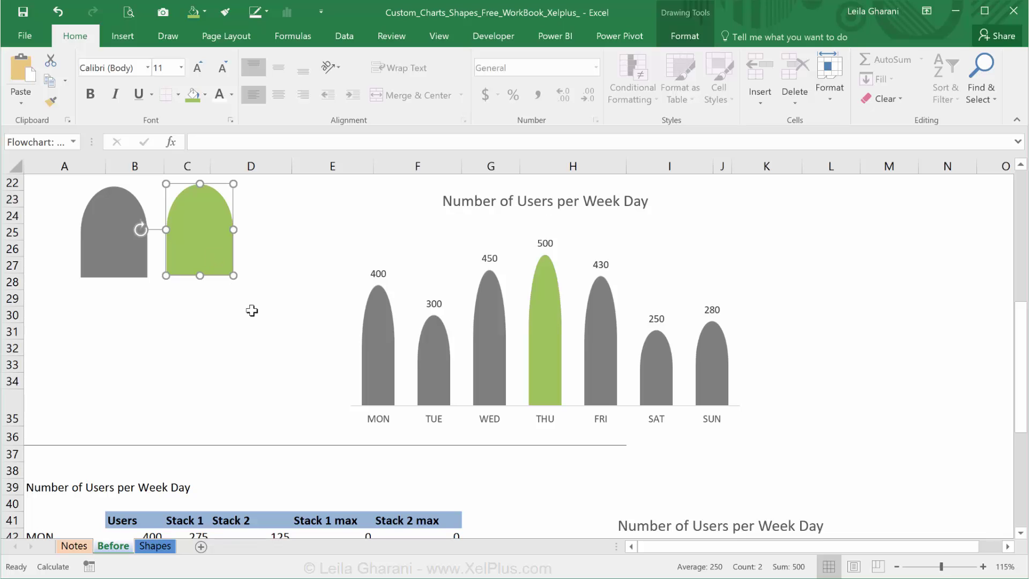
scroll(252, 311, down, 3)
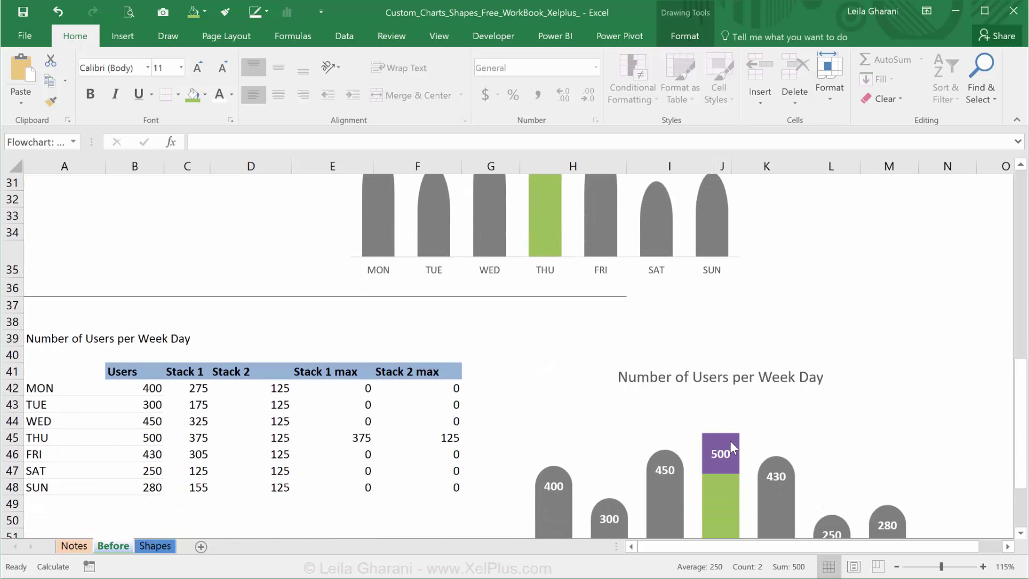
click(730, 447)
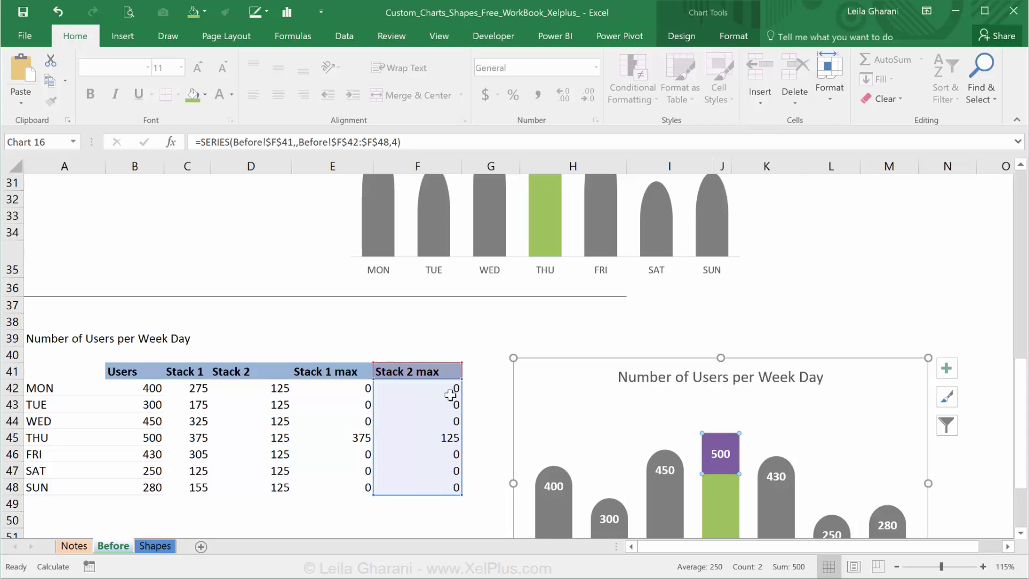
click(410, 520)
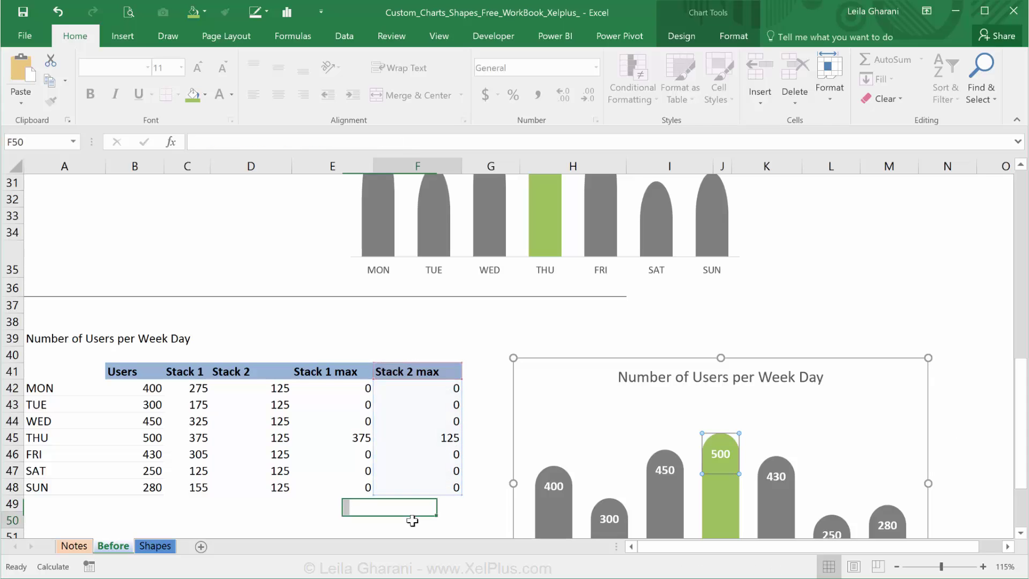
scroll(429, 480, down, 2)
scroll(431, 461, down, 1)
click(481, 368)
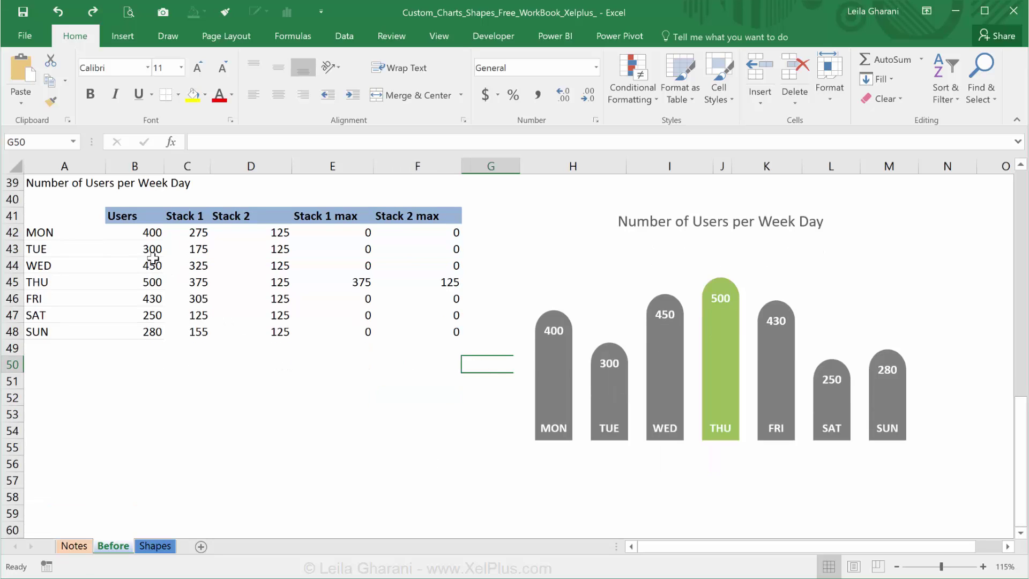
Change MON's users to 500 and TUE's to 600 to test the green highlight.
click(138, 236)
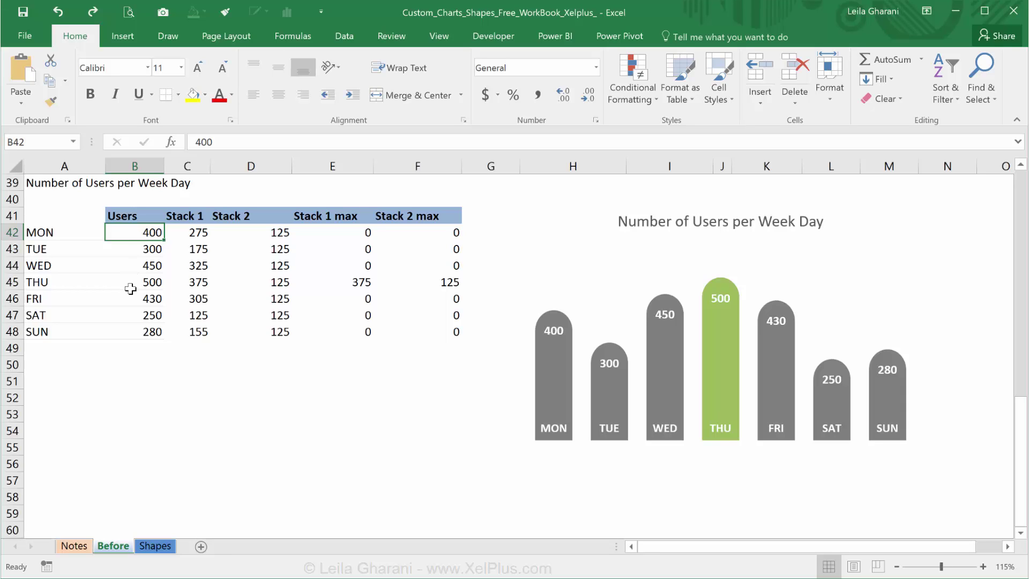
text(50)
key(ctrl+Return)
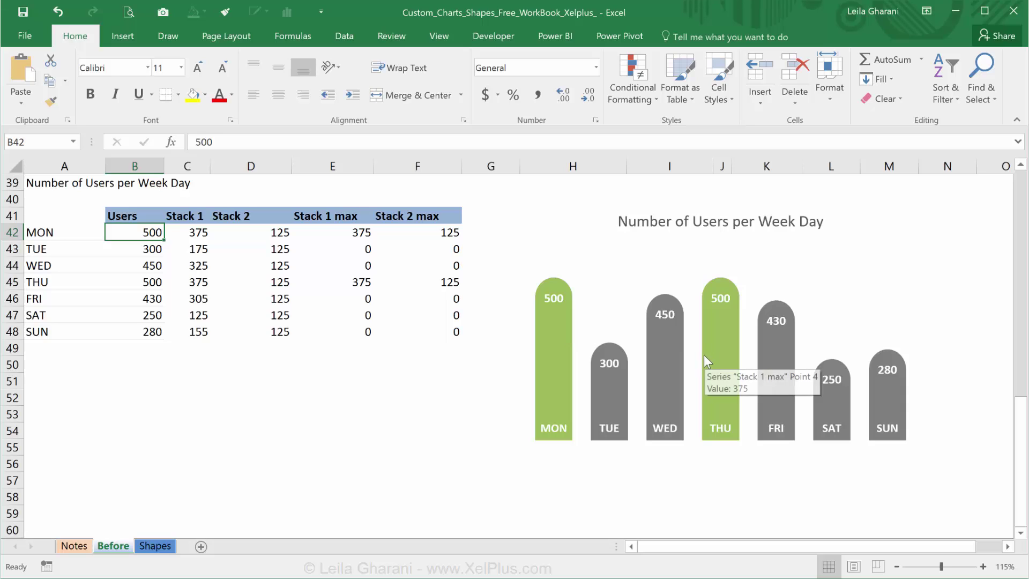
click(147, 247)
text(6)
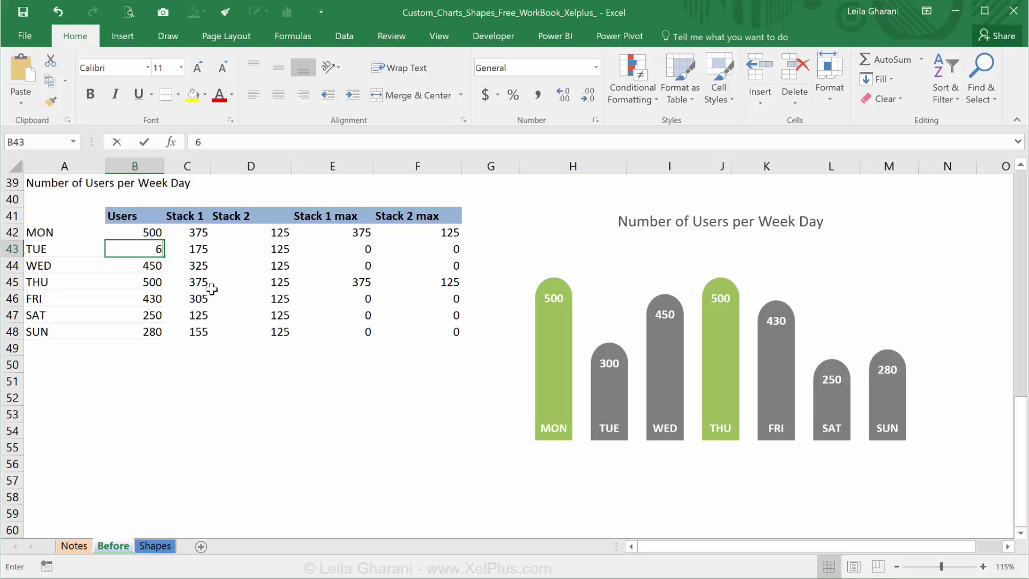
text(00)
key(ctrl+Return)
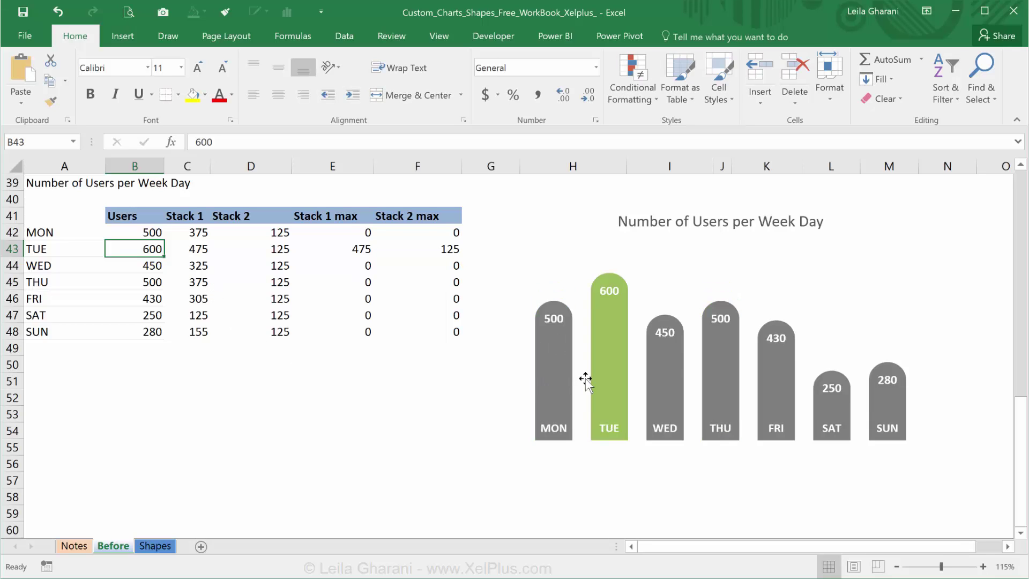
mouse_move(599, 382)
Move the rounded chart to the top of the sheet beside the original Users column chart.
click(535, 245)
drag(537, 216, 750, 176)
click(409, 195)
drag(409, 195, 312, 193)
click(798, 204)
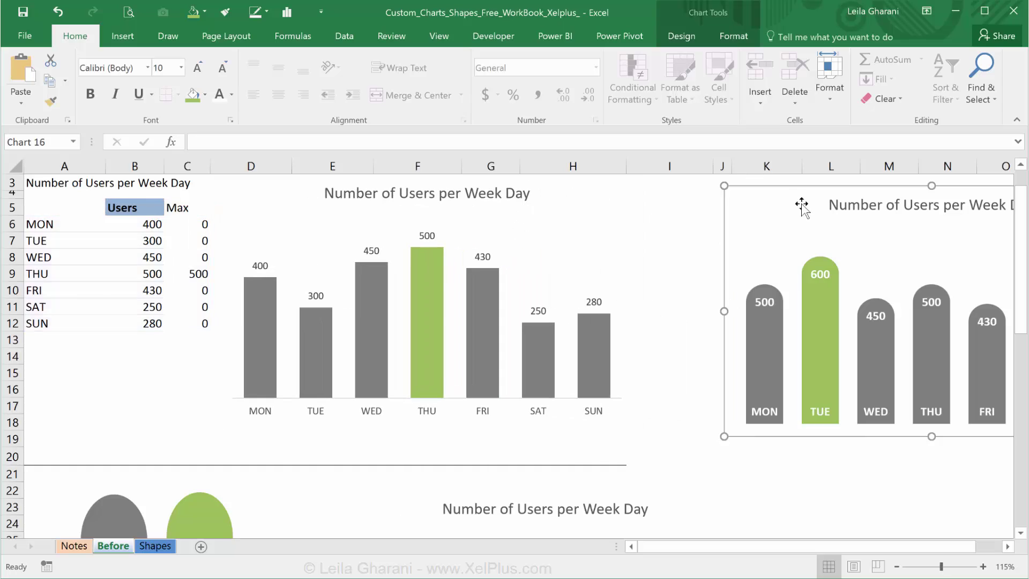
drag(799, 204, 699, 201)
scroll(700, 200, down, 1)
click(651, 431)
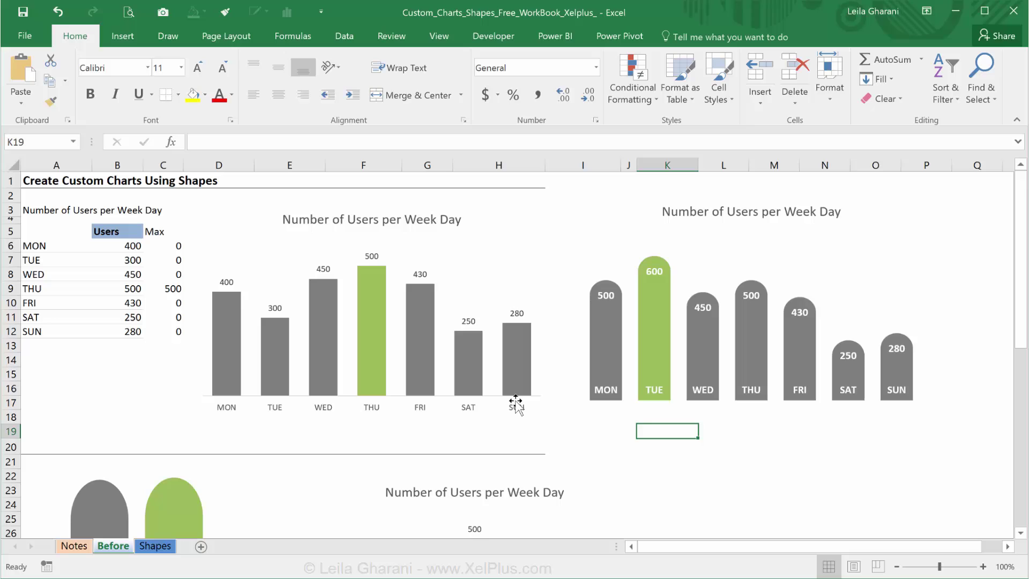
mouse_move(700, 329)
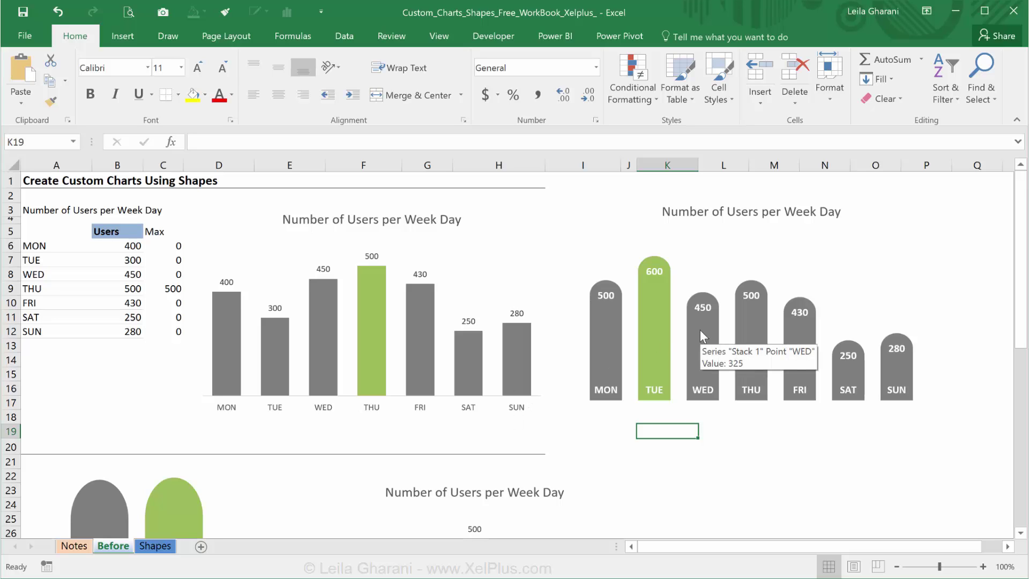